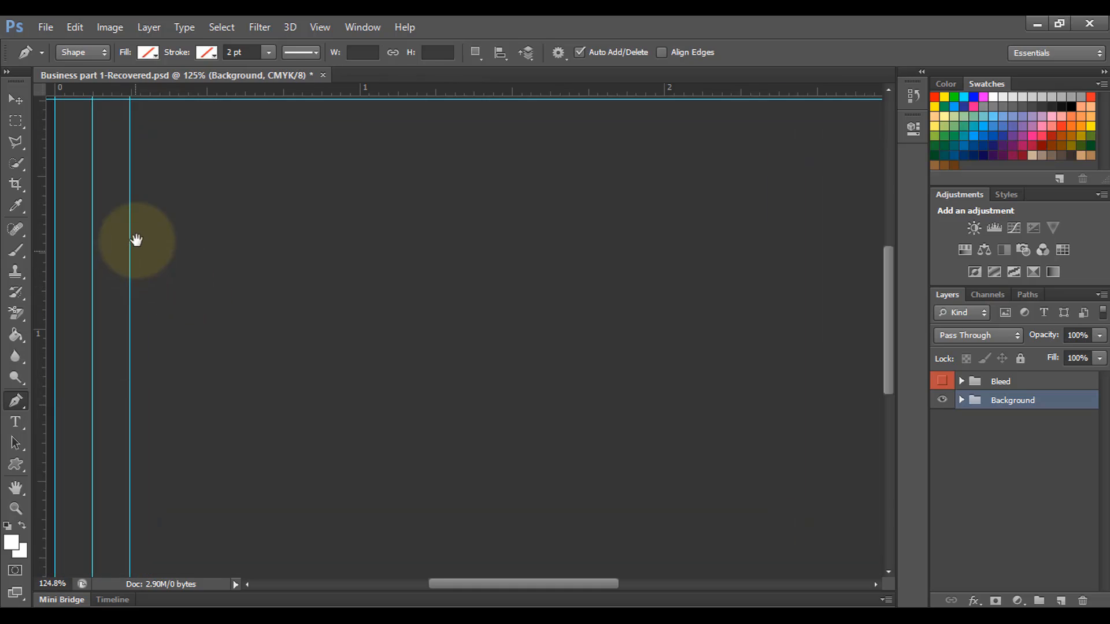
Step: Draw an L-shaped path along the top and left guides at the card's top-left corner
{"action": "left_click_drag", "start_coordinate": [137, 240], "coordinate": [340, 385]}
{"action": "scroll", "coordinate": [341, 389], "scroll_direction": "up", "scroll_amount": 3}
{"action": "left_click_drag", "start_coordinate": [367, 317], "coordinate": [344, 401]}
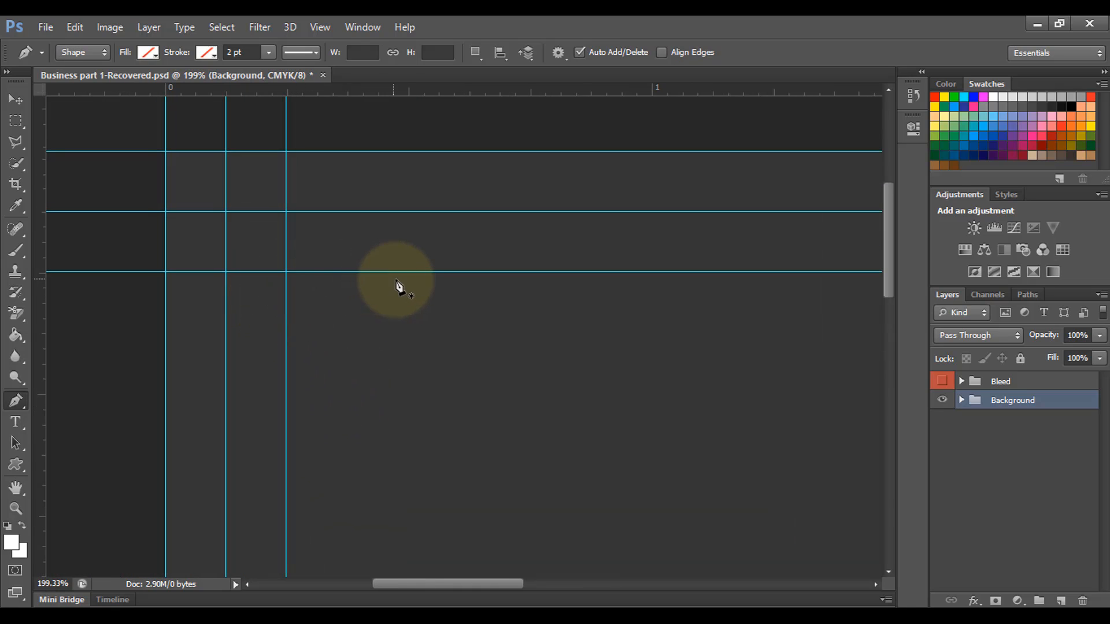
{"action": "left_click", "coordinate": [401, 271]}
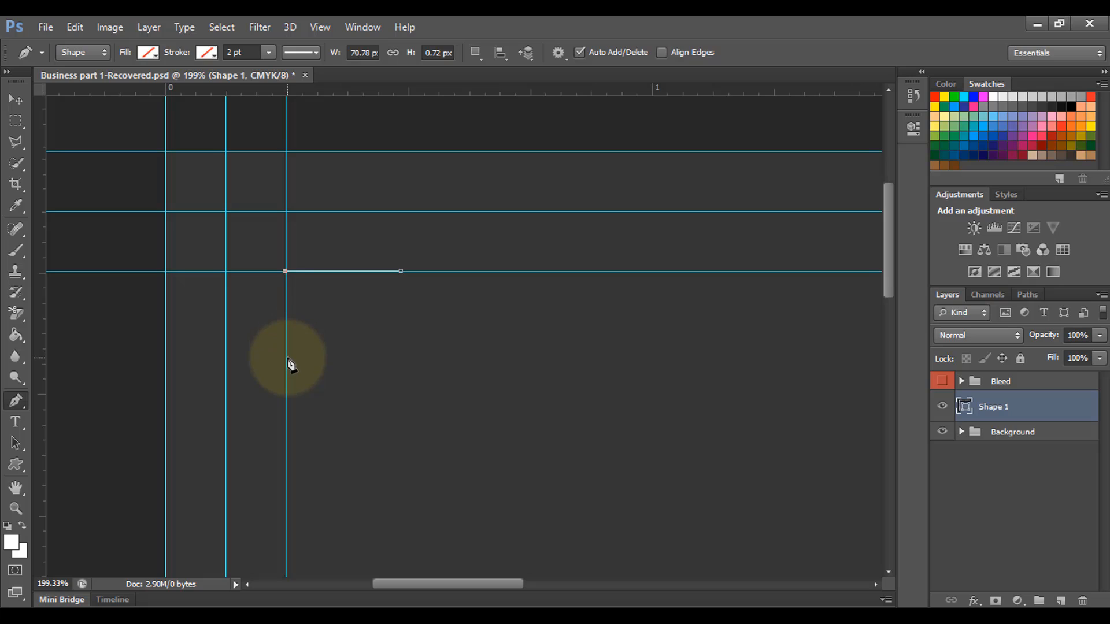
{"action": "left_click", "coordinate": [285, 376]}
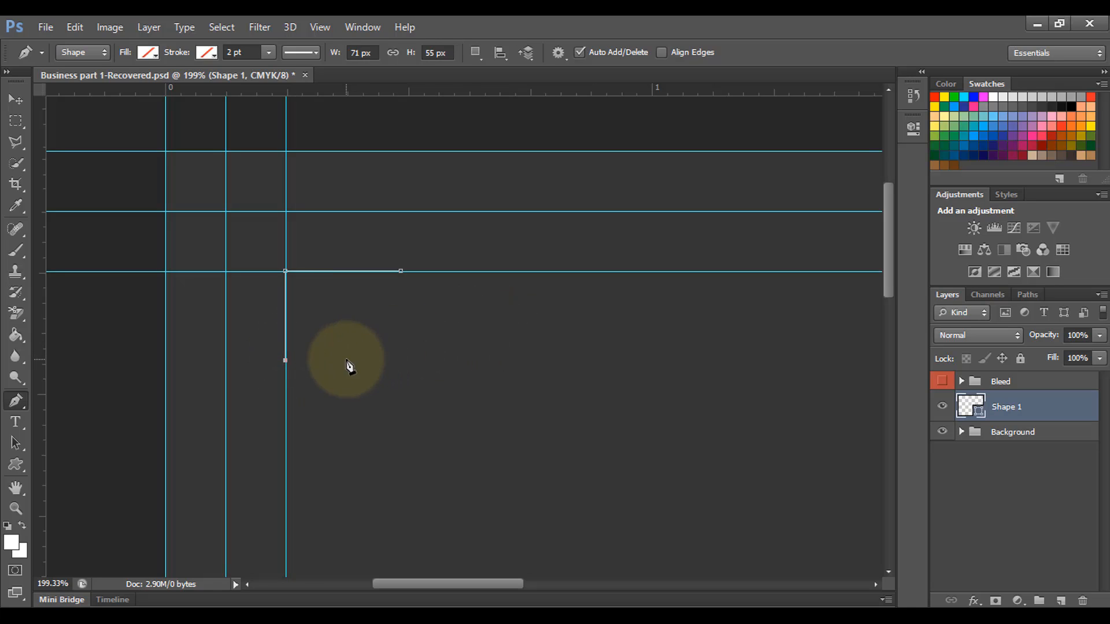
Step: Give the corner line a light grey 2 pt stroke
{"action": "left_click", "coordinate": [207, 51]}
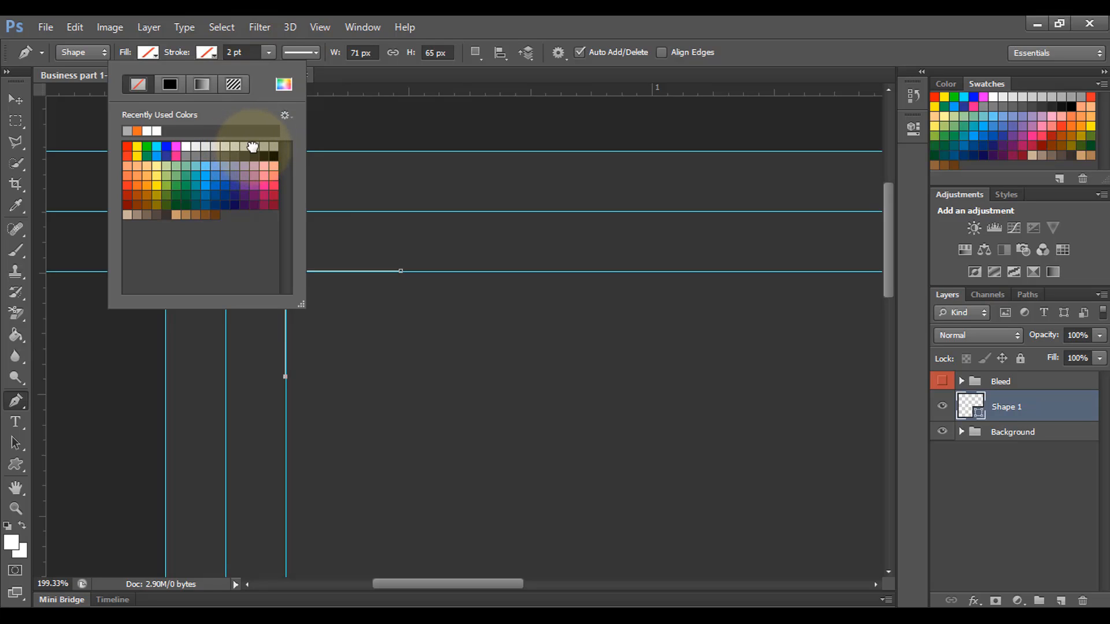
{"action": "left_click", "coordinate": [253, 147]}
{"action": "left_click", "coordinate": [207, 52]}
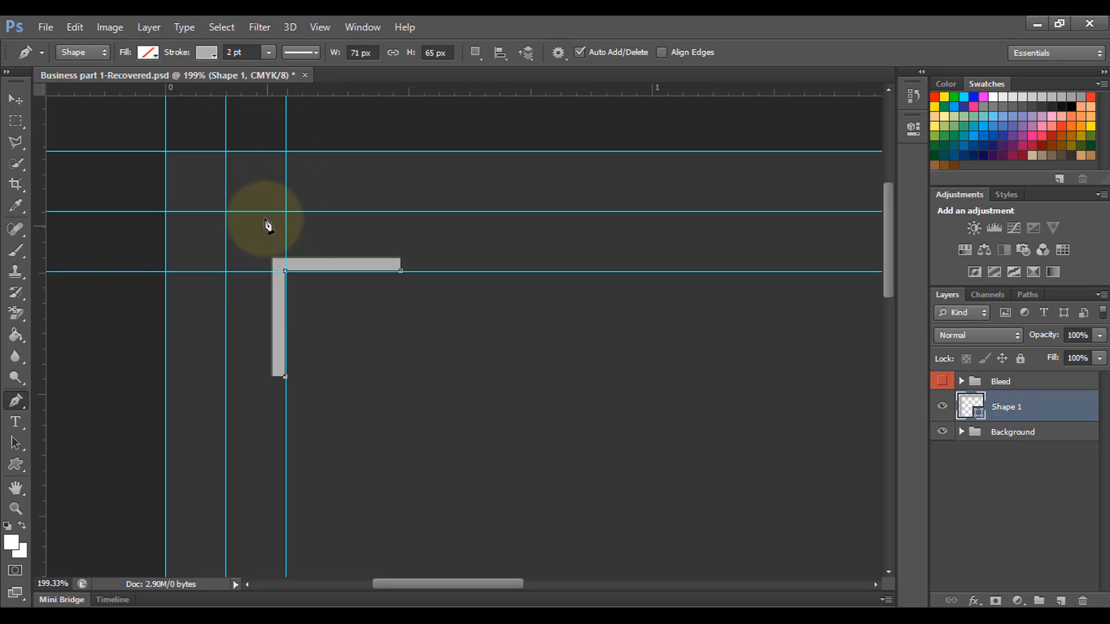
Step: Drag the Shape 1 corner line onto the top-left guide crossing, then zoom back out
{"action": "left_click", "coordinate": [15, 99]}
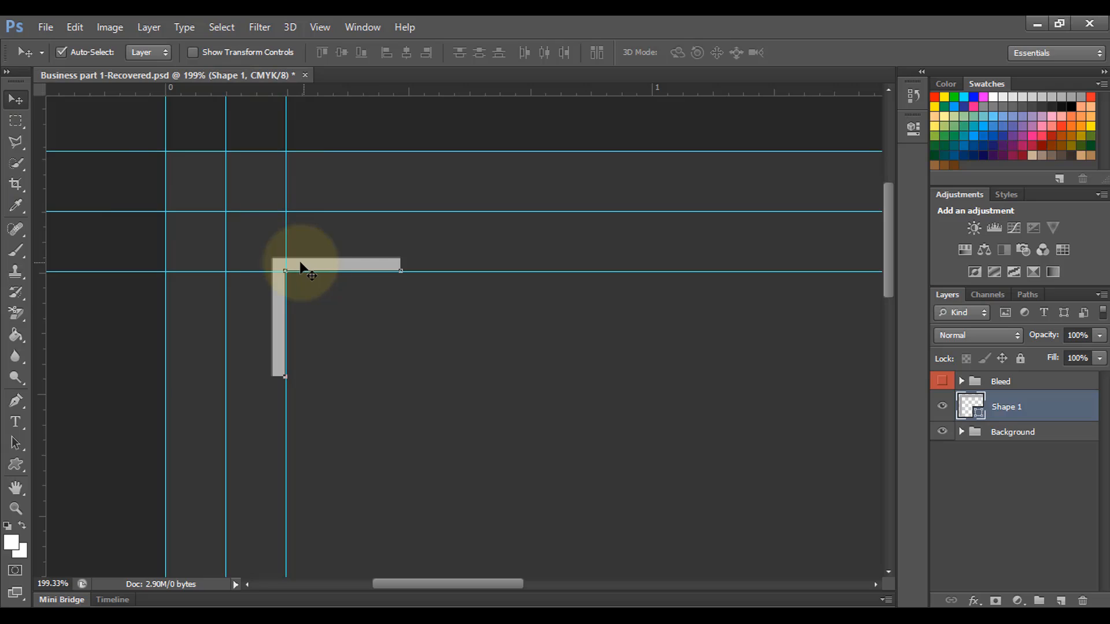
{"action": "left_click", "coordinate": [15, 464]}
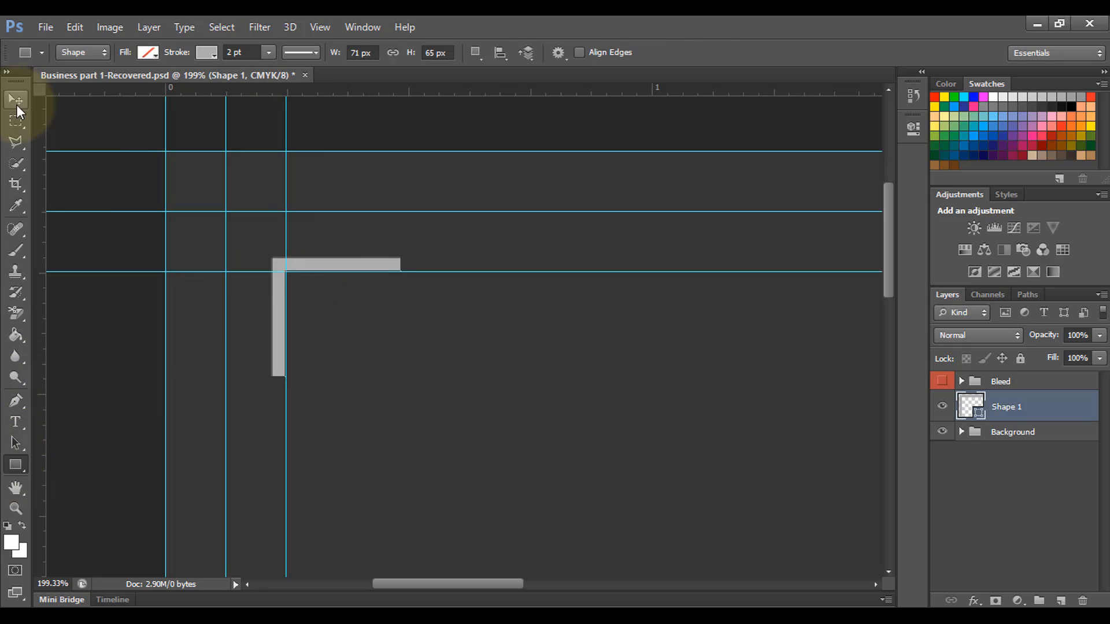
{"action": "left_click", "coordinate": [16, 104]}
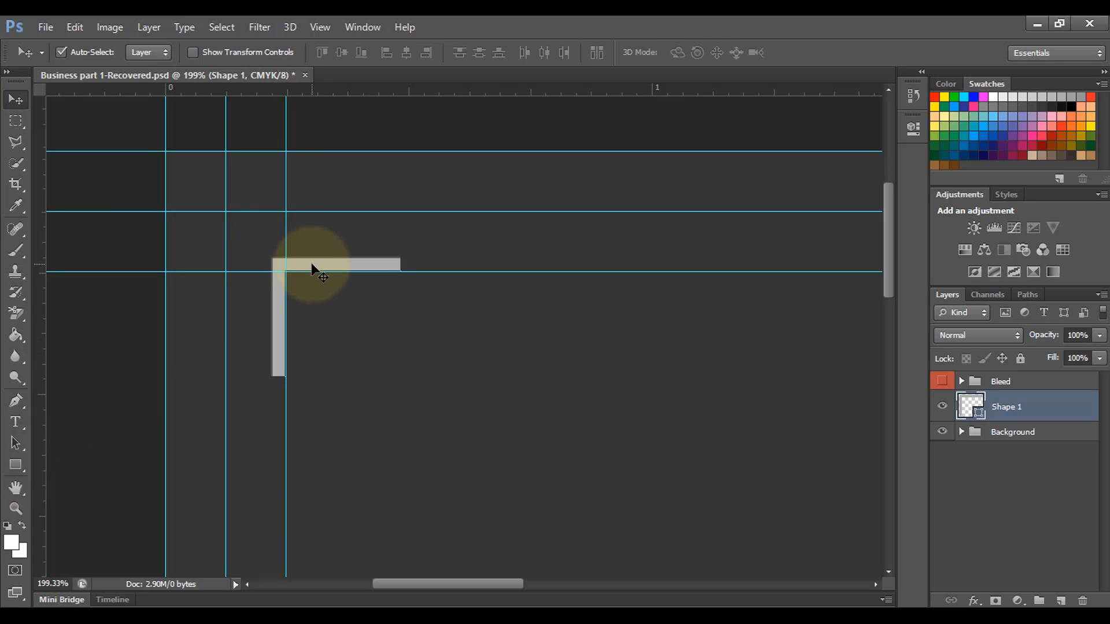
{"action": "left_click", "coordinate": [289, 266]}
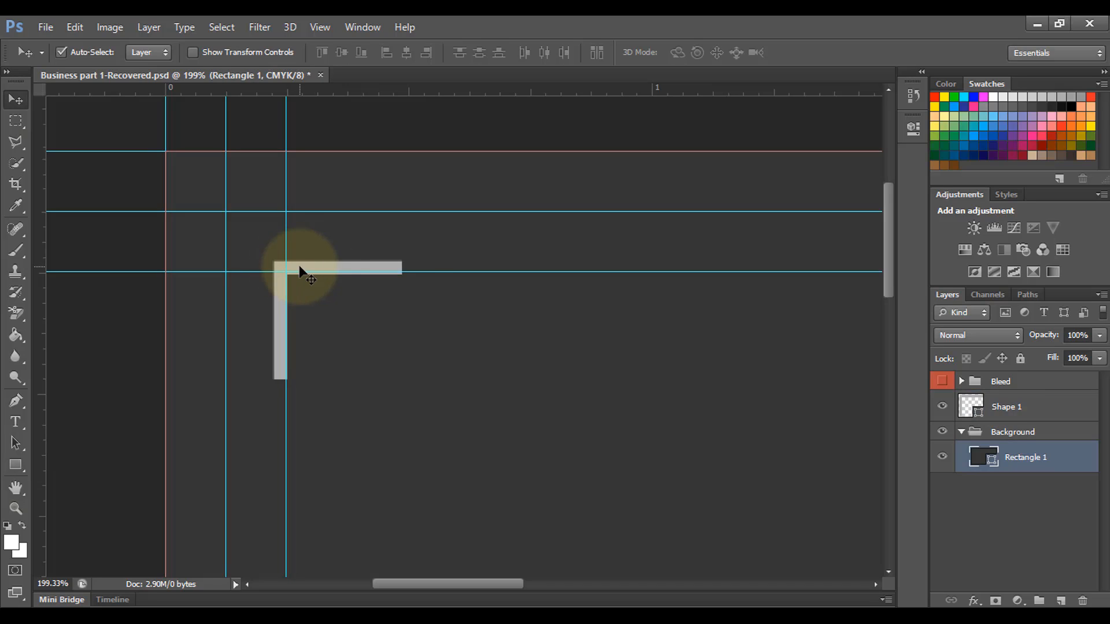
{"action": "mouse_move", "coordinate": [300, 268]}
{"action": "left_mouse_down"}
{"action": "mouse_move", "coordinate": [324, 283]}
{"action": "mouse_move", "coordinate": [315, 282]}
{"action": "left_mouse_up"}
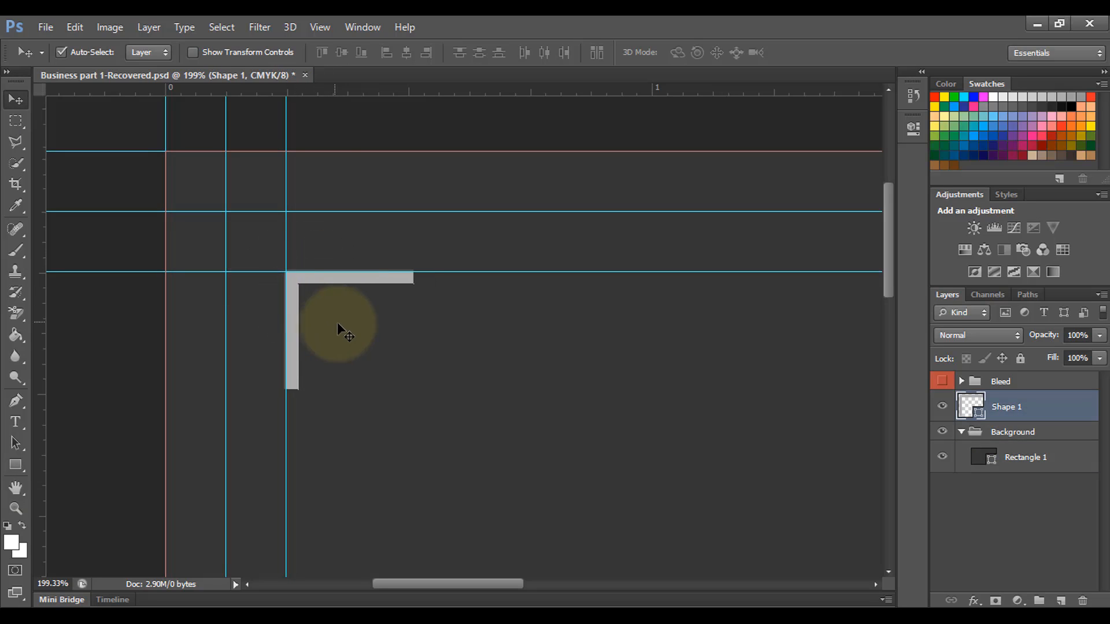
{"action": "scroll", "coordinate": [338, 321], "scroll_direction": "down", "scroll_amount": 4}
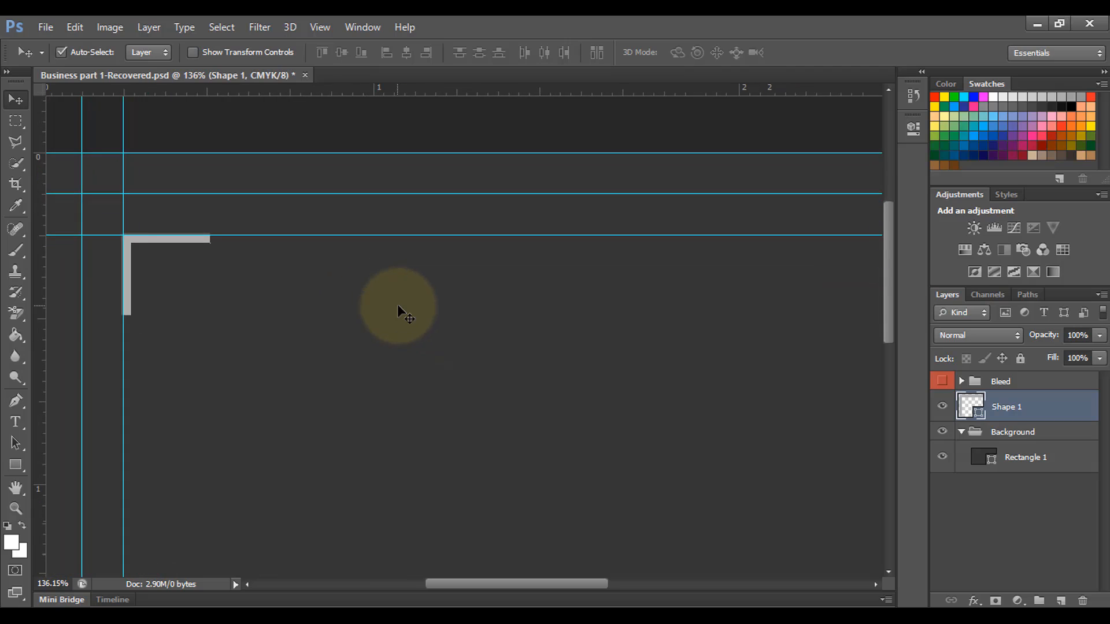
{"action": "scroll", "coordinate": [397, 304], "scroll_direction": "down", "scroll_amount": 4}
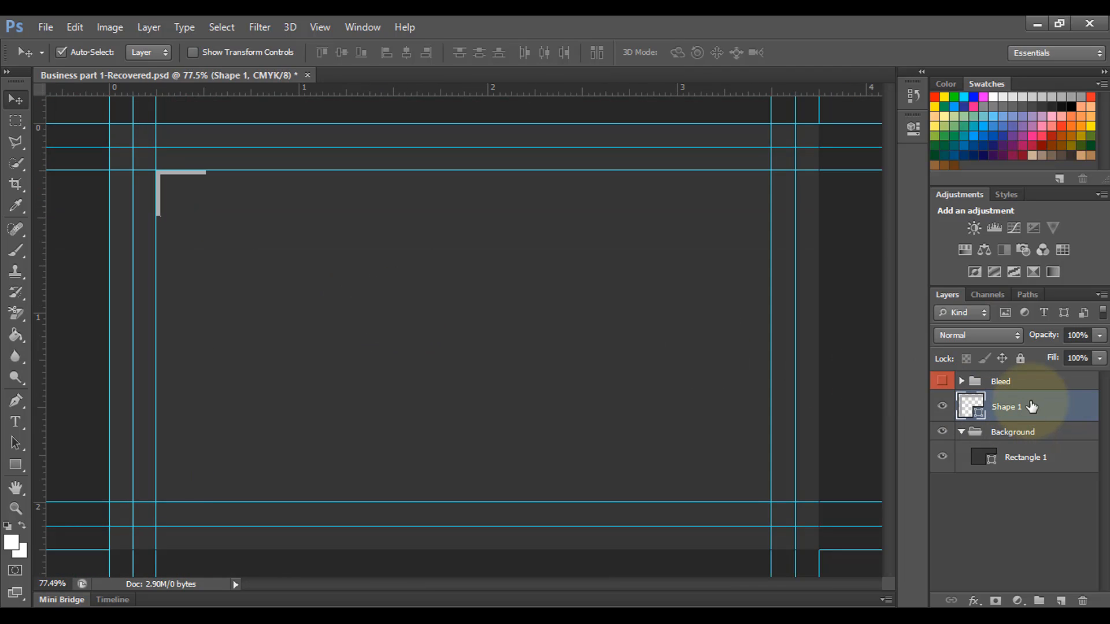
Step: Duplicate the corner mark, move the copy to the top-right corner, and flip it horizontally
{"action": "key", "text": "ctrl+j"}
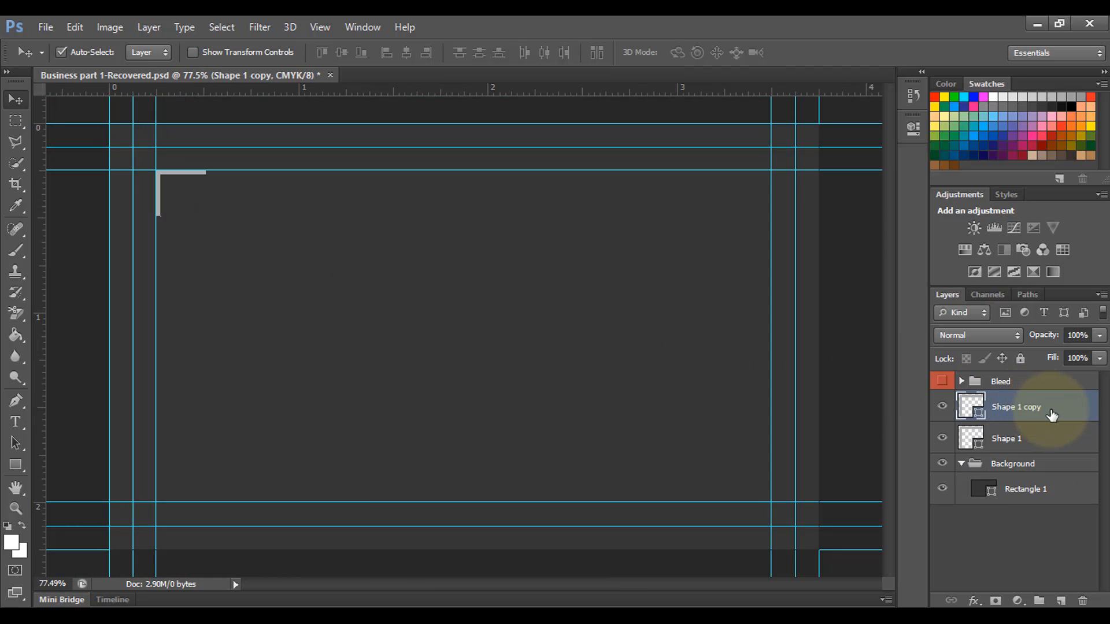
{"action": "left_click_drag", "start_coordinate": [196, 183], "coordinate": [747, 181]}
{"action": "key", "text": "ctrl+t"}
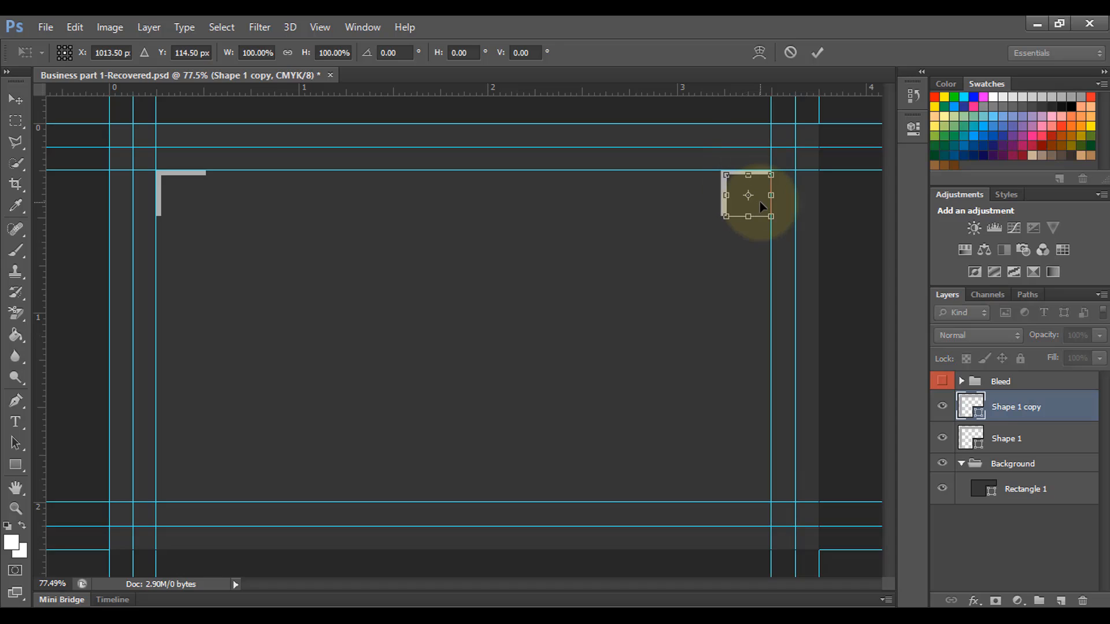
{"action": "right_click", "coordinate": [758, 202]}
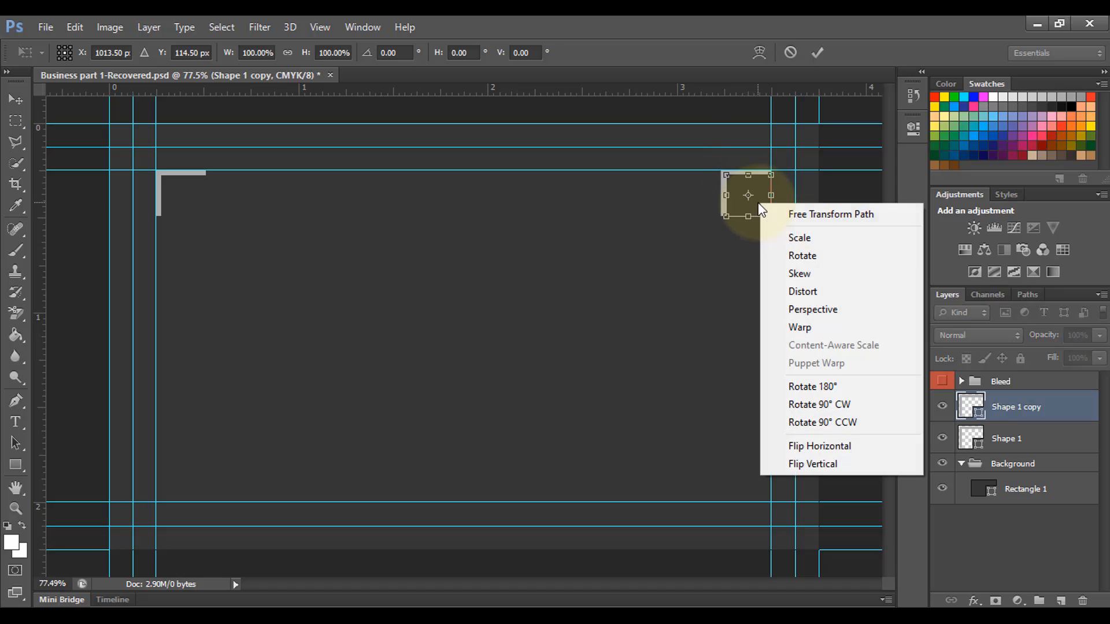
{"action": "left_click", "coordinate": [815, 446]}
Step: Nudge the flipped copy up onto the top guide and apply the transform
{"action": "scroll", "coordinate": [778, 309], "scroll_direction": "up", "scroll_amount": 3}
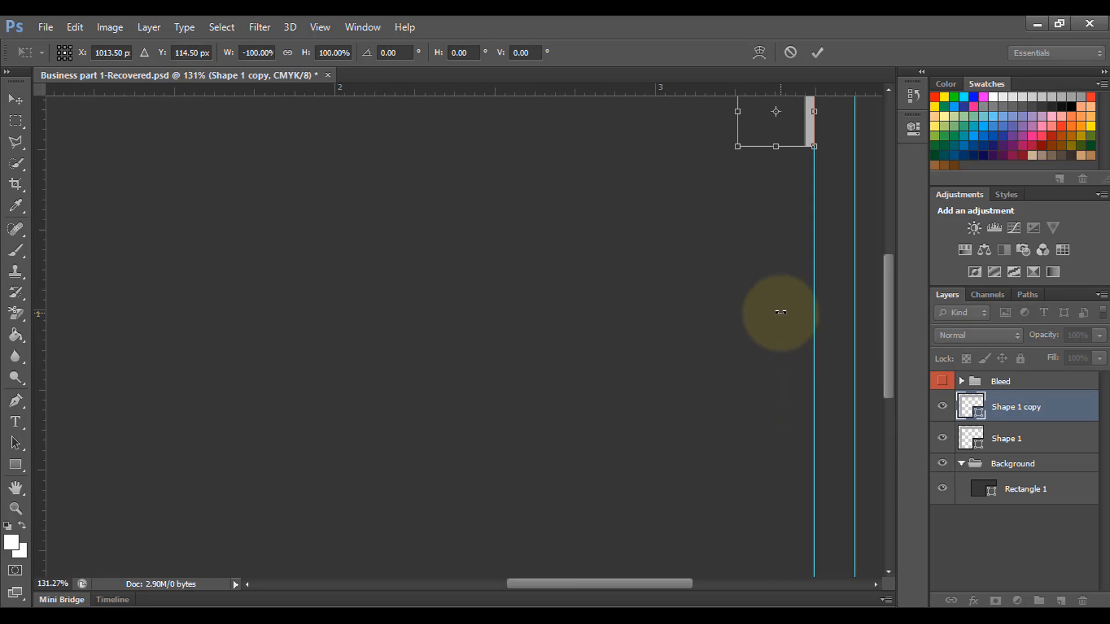
{"action": "scroll", "coordinate": [726, 416], "scroll_direction": "up", "scroll_amount": 3}
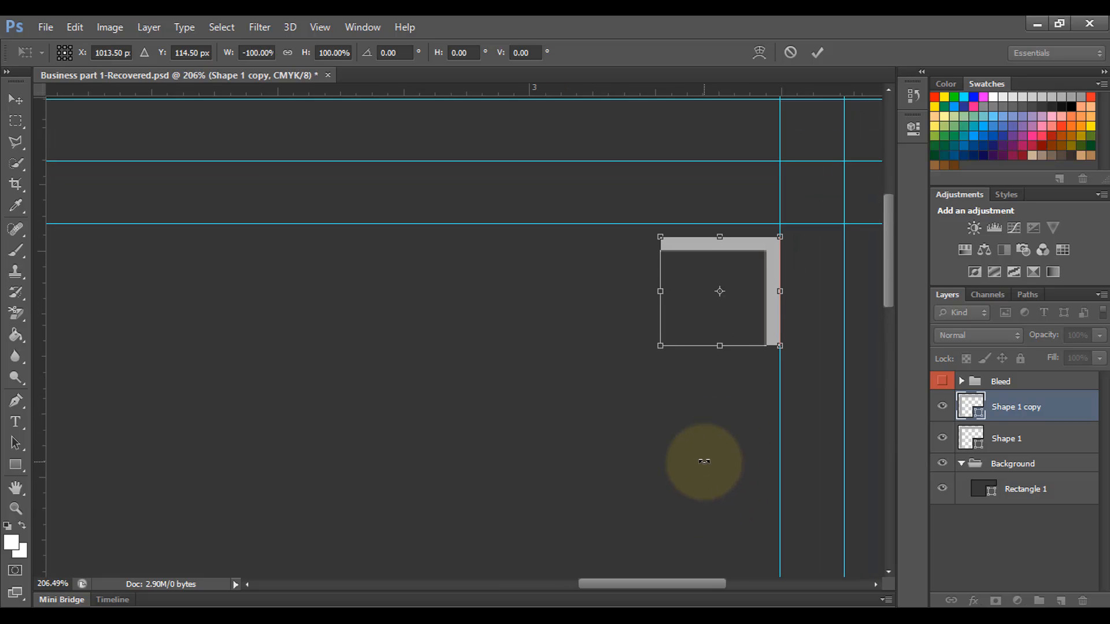
{"action": "key", "text": "Up"}
{"action": "key", "text": "Up"}
{"action": "key", "text": "Up"}
{"action": "key", "text": "Up"}
{"action": "key", "text": "Up"}
{"action": "key", "text": "Up"}
{"action": "key", "text": "Up"}
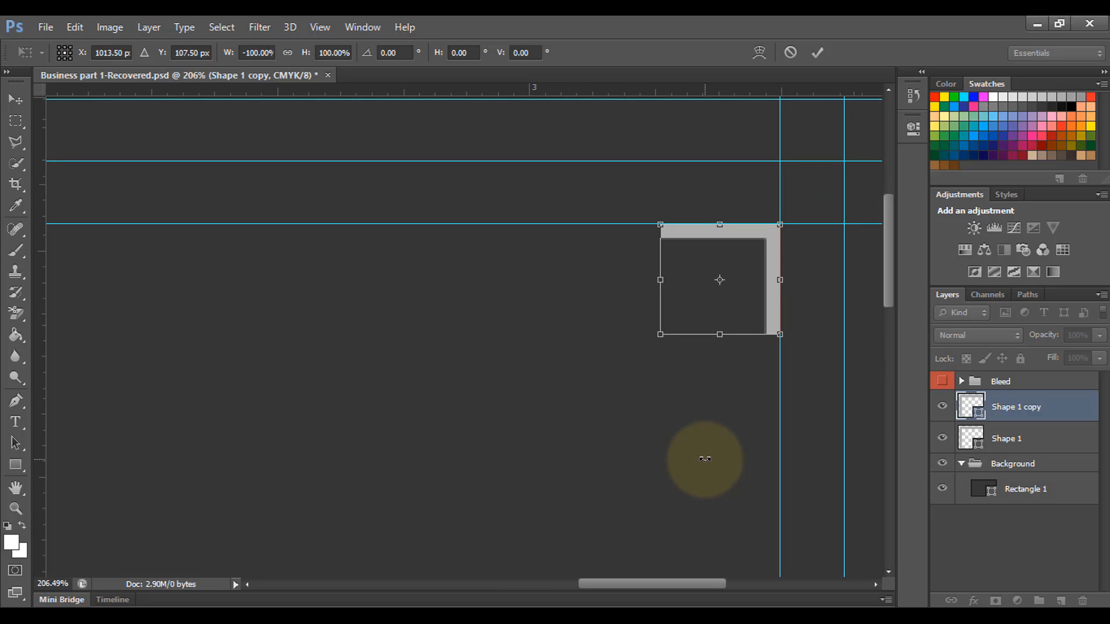
{"action": "key", "text": "Return"}
{"action": "scroll", "coordinate": [748, 435], "scroll_direction": "down", "scroll_amount": 3}
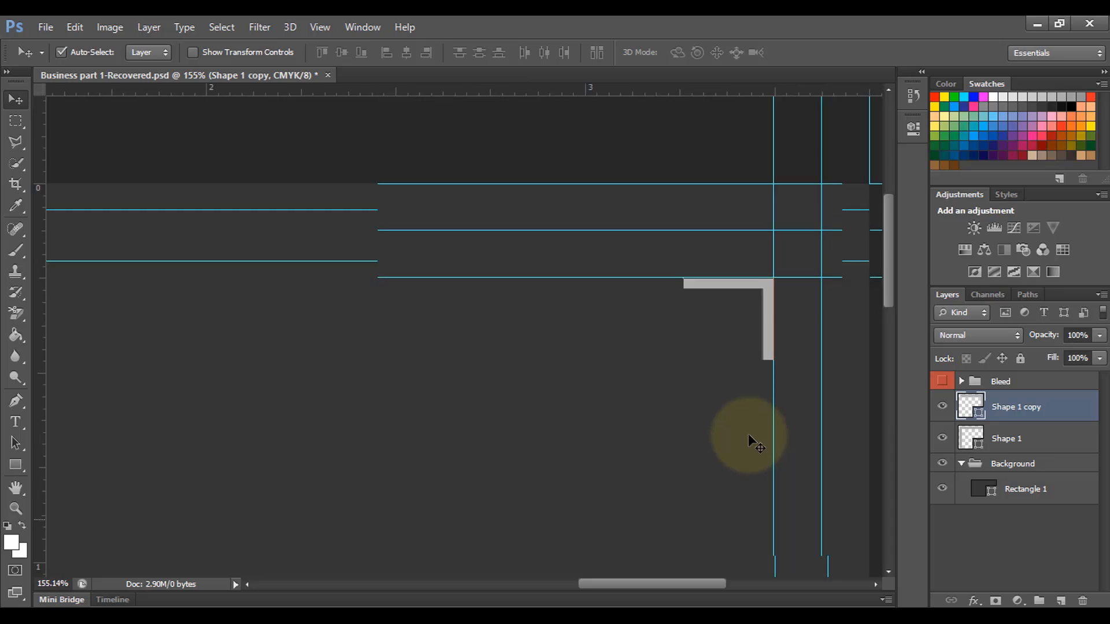
{"action": "scroll", "coordinate": [674, 374], "scroll_direction": "down", "scroll_amount": 1}
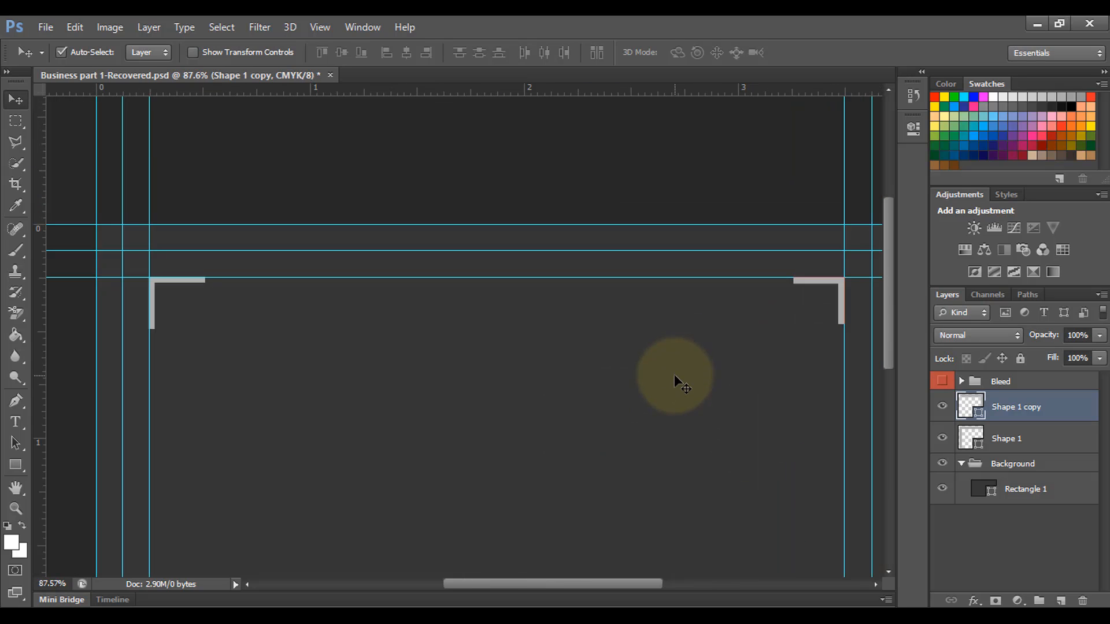
{"action": "scroll", "coordinate": [662, 377], "scroll_direction": "down", "scroll_amount": 1}
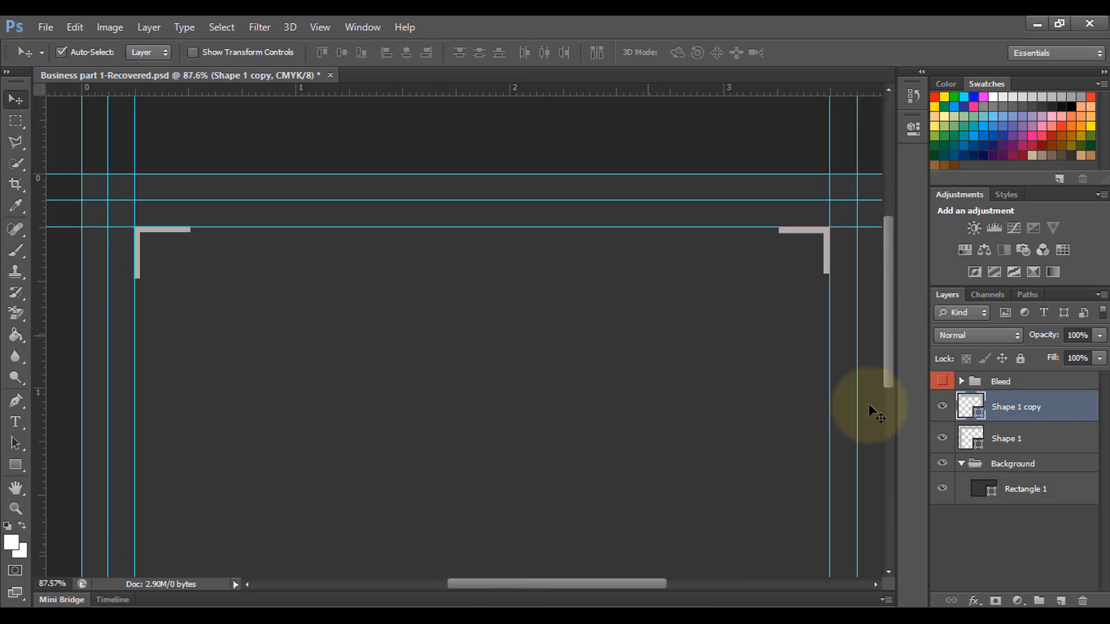
Step: Duplicate both top corner marks and rotate the pair upside down onto the bottom corners
{"action": "left_click", "coordinate": [1020, 444], "text": "shift"}
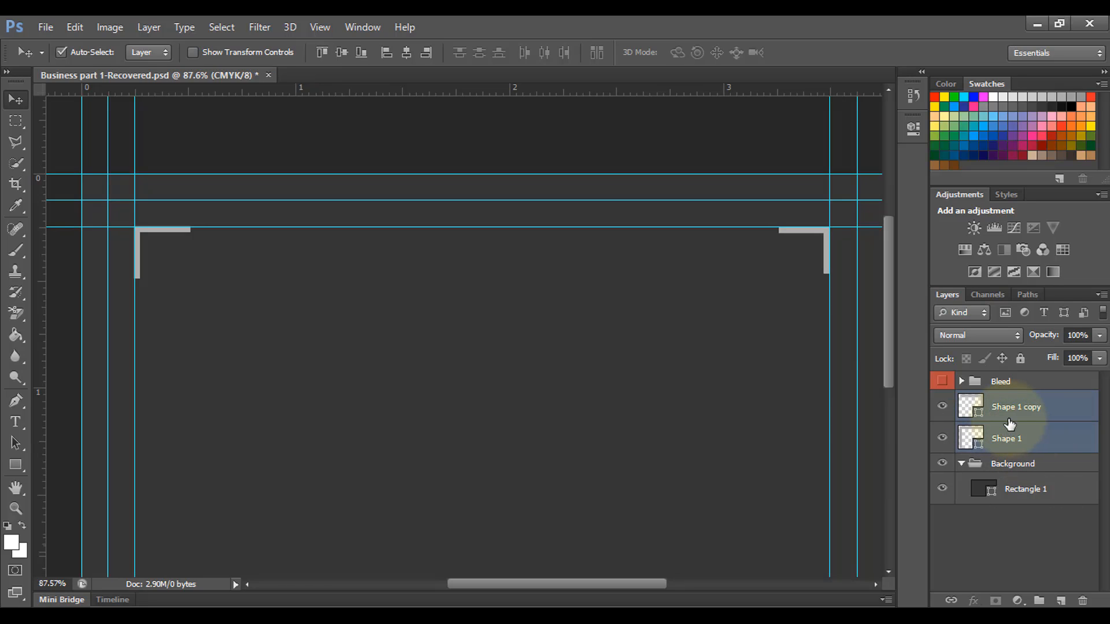
{"action": "key", "text": "ctrl+j"}
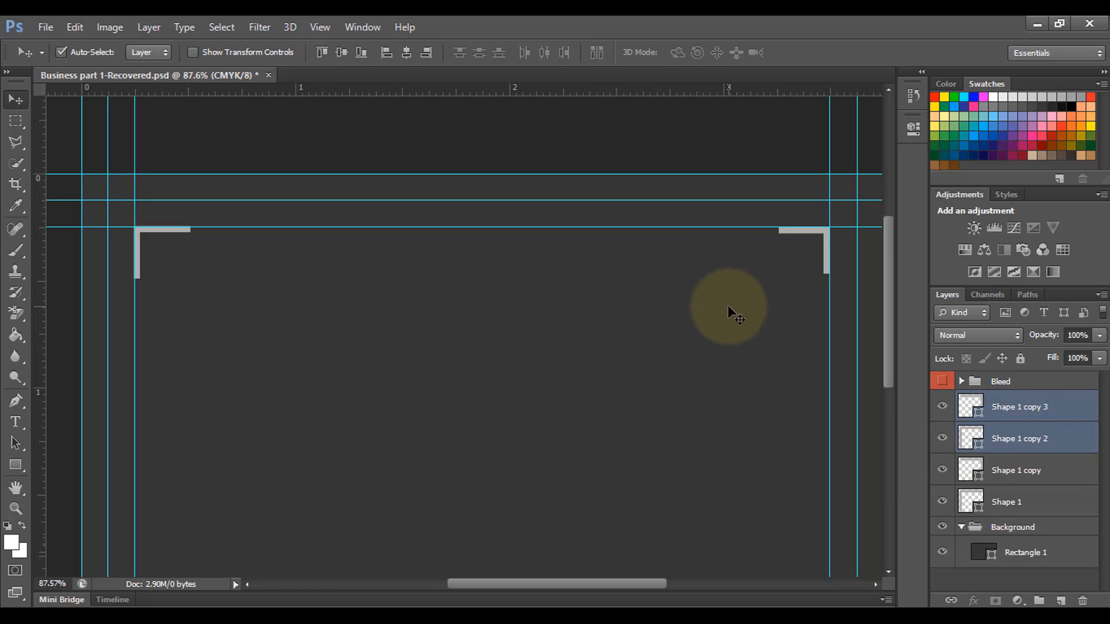
{"action": "key", "text": "ctrl+t"}
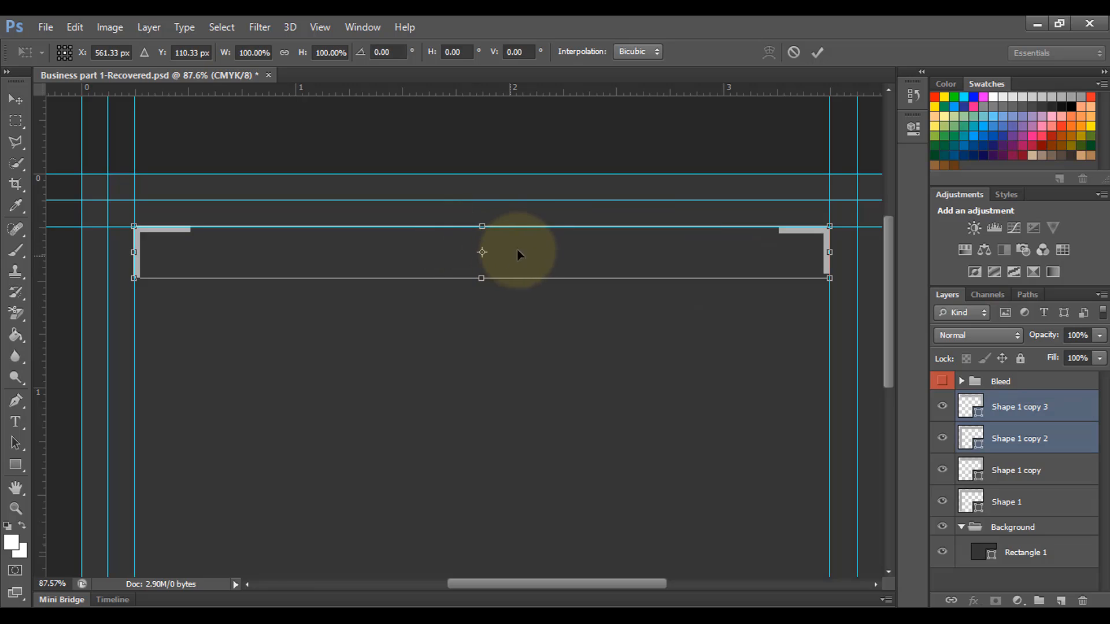
{"action": "left_click_drag", "start_coordinate": [482, 210], "coordinate": [483, 366]}
{"action": "scroll", "coordinate": [524, 366], "scroll_direction": "down", "scroll_amount": 2}
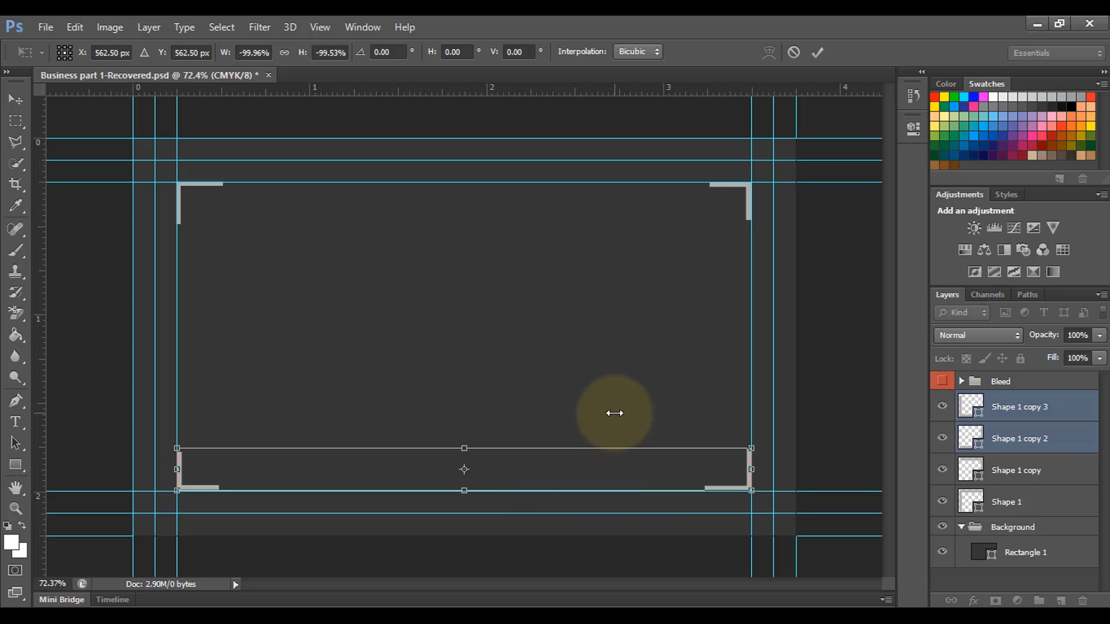
{"action": "key", "text": "Return"}
Step: Pan along the card's bottom edge to check the lower corner marks, then zoom out
{"action": "scroll", "coordinate": [656, 504], "scroll_direction": "down", "scroll_amount": 4}
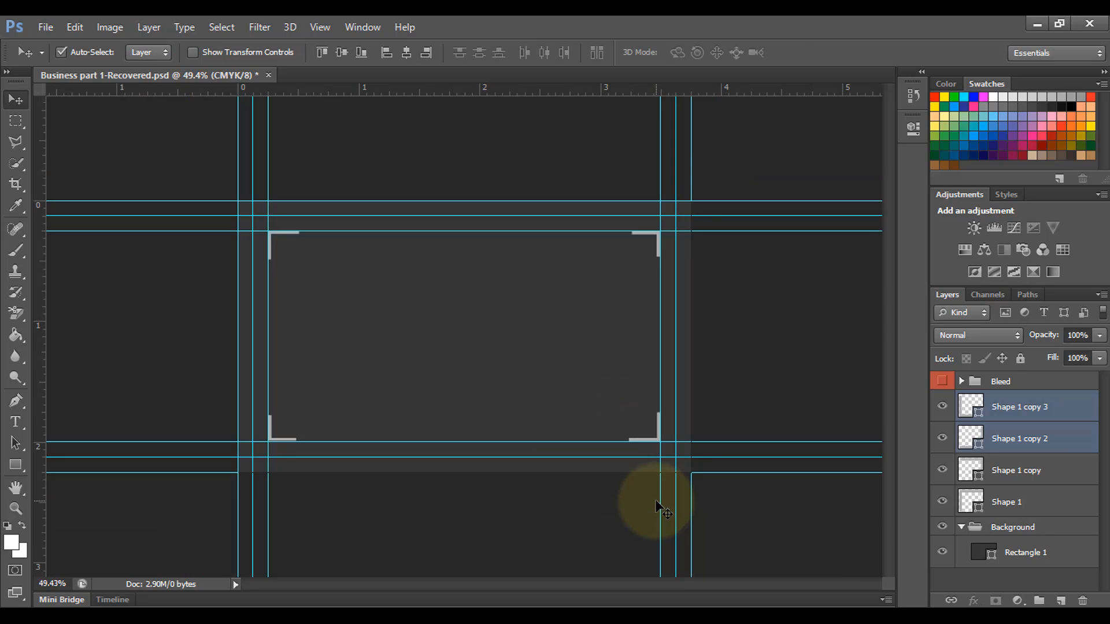
{"action": "scroll", "coordinate": [658, 507], "scroll_direction": "up", "scroll_amount": 12}
{"action": "left_click_drag", "start_coordinate": [605, 533], "coordinate": [717, 367]}
{"action": "scroll", "coordinate": [374, 470], "scroll_direction": "up", "scroll_amount": 6}
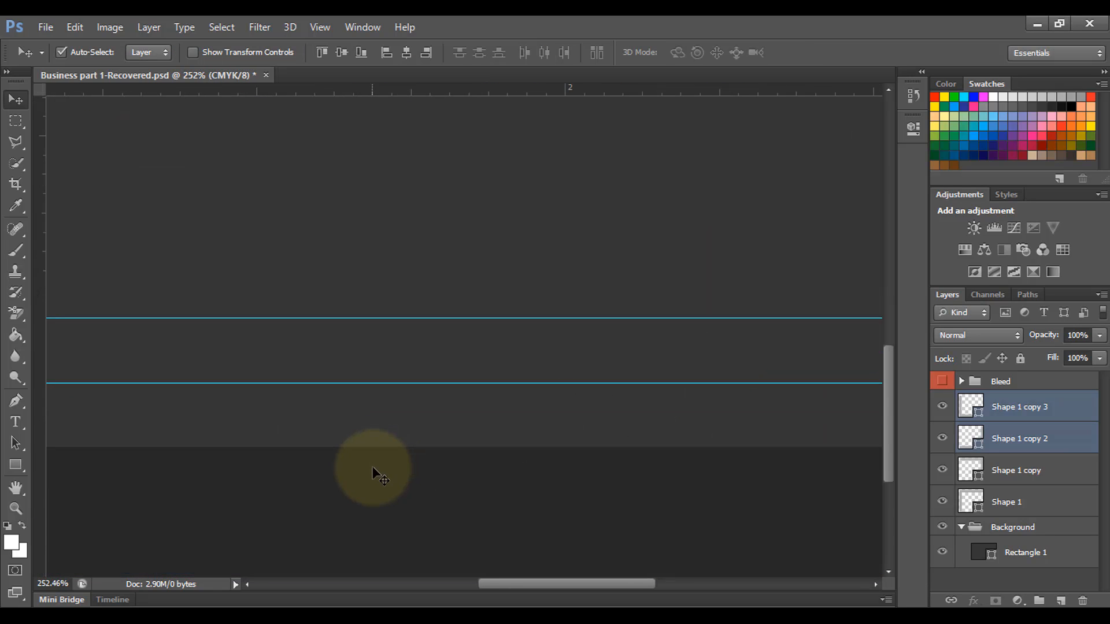
{"action": "left_click", "coordinate": [550, 488]}
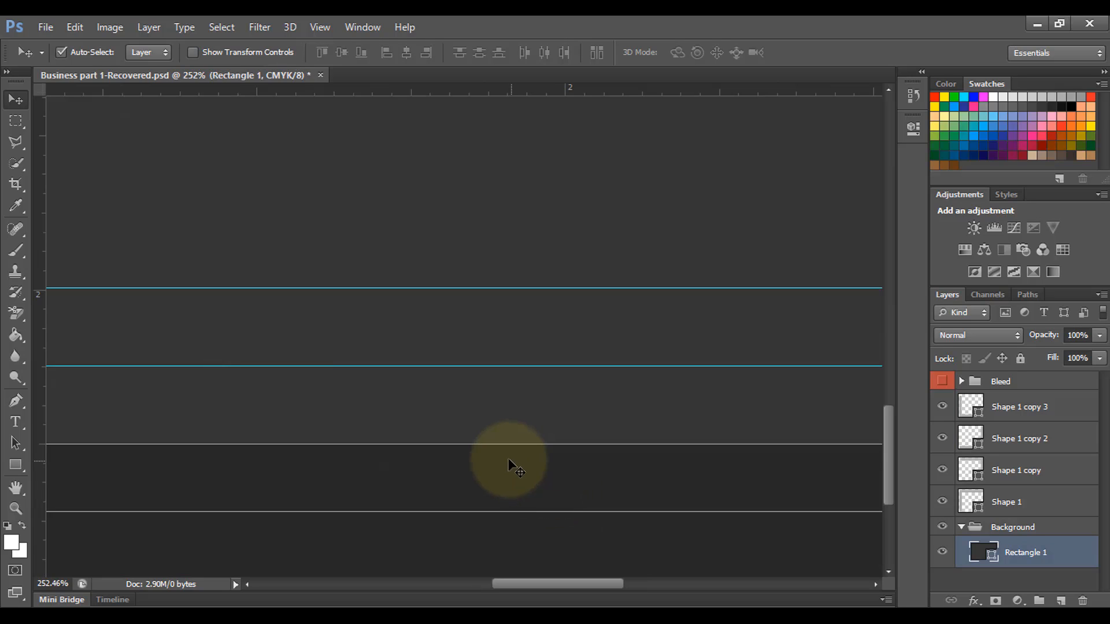
{"action": "left_click_drag", "start_coordinate": [386, 329], "coordinate": [729, 472]}
{"action": "left_click_drag", "start_coordinate": [482, 418], "coordinate": [785, 399]}
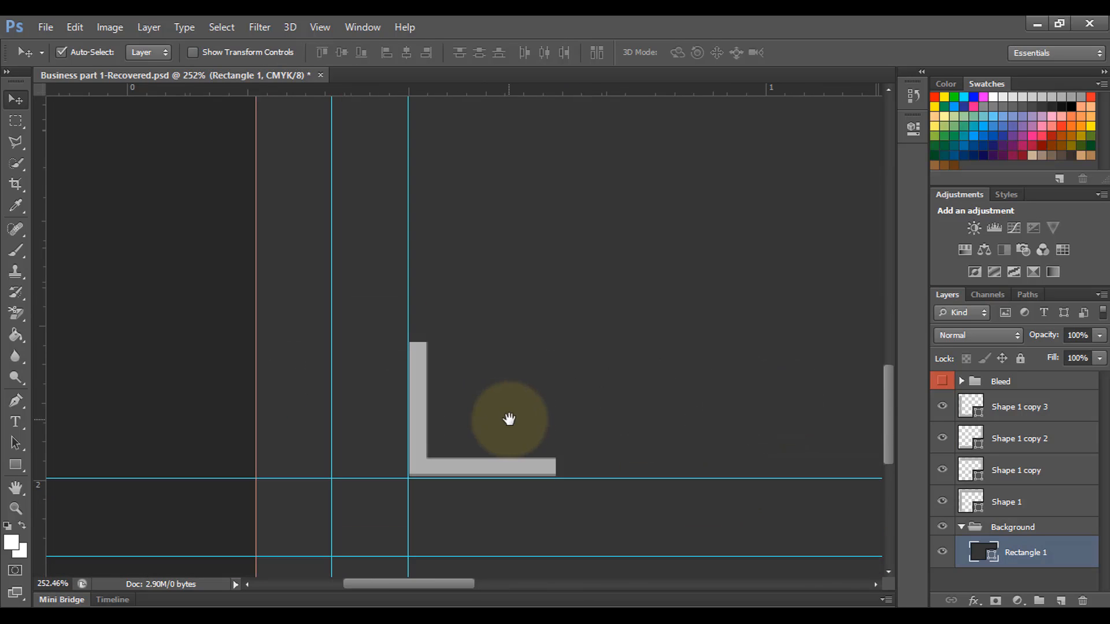
{"action": "left_click_drag", "start_coordinate": [868, 407], "coordinate": [392, 428]}
{"action": "left_click_drag", "start_coordinate": [821, 447], "coordinate": [285, 380]}
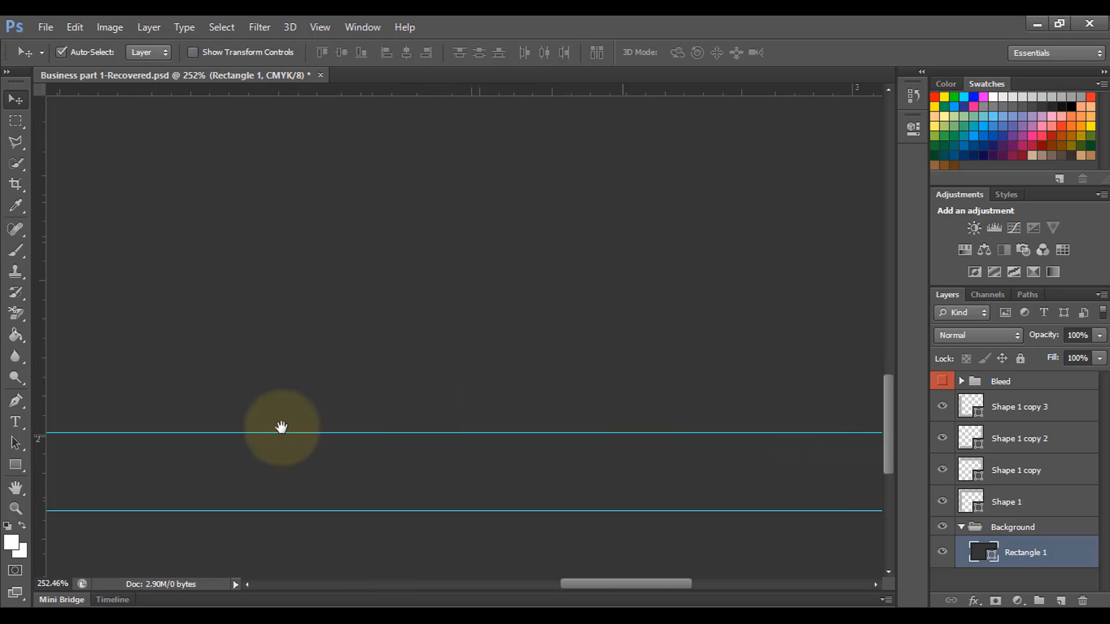
{"action": "left_click_drag", "start_coordinate": [856, 400], "coordinate": [634, 392]}
{"action": "left_click_drag", "start_coordinate": [578, 370], "coordinate": [798, 480]}
{"action": "scroll", "coordinate": [783, 489], "scroll_direction": "down", "scroll_amount": 6}
{"action": "scroll", "coordinate": [783, 489], "scroll_direction": "down", "scroll_amount": 6}
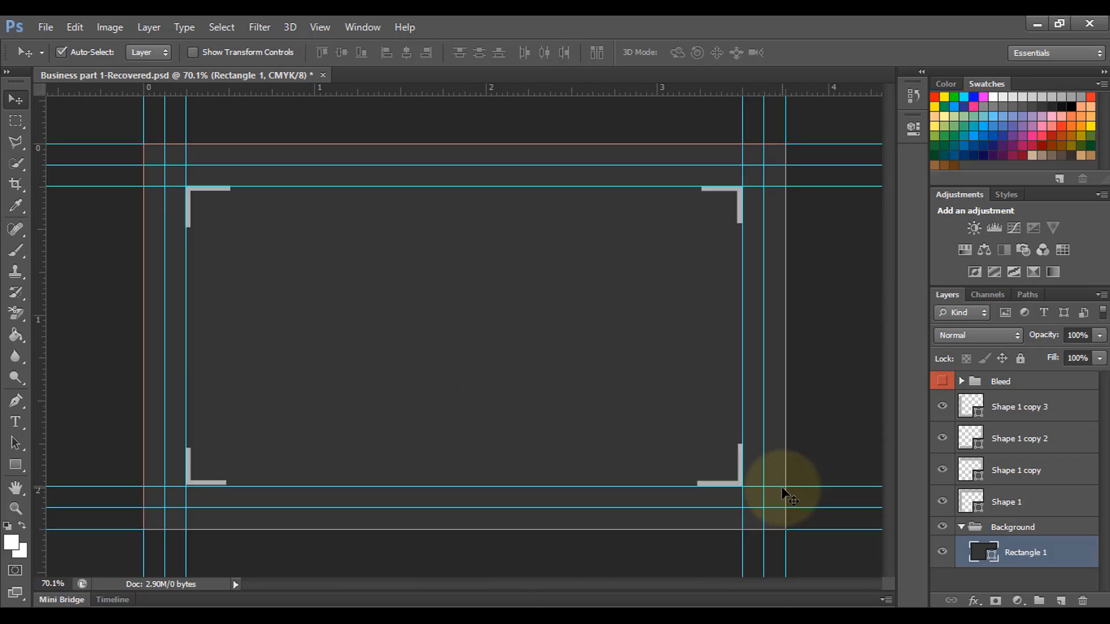
{"action": "scroll", "coordinate": [670, 442], "scroll_direction": "down", "scroll_amount": 3}
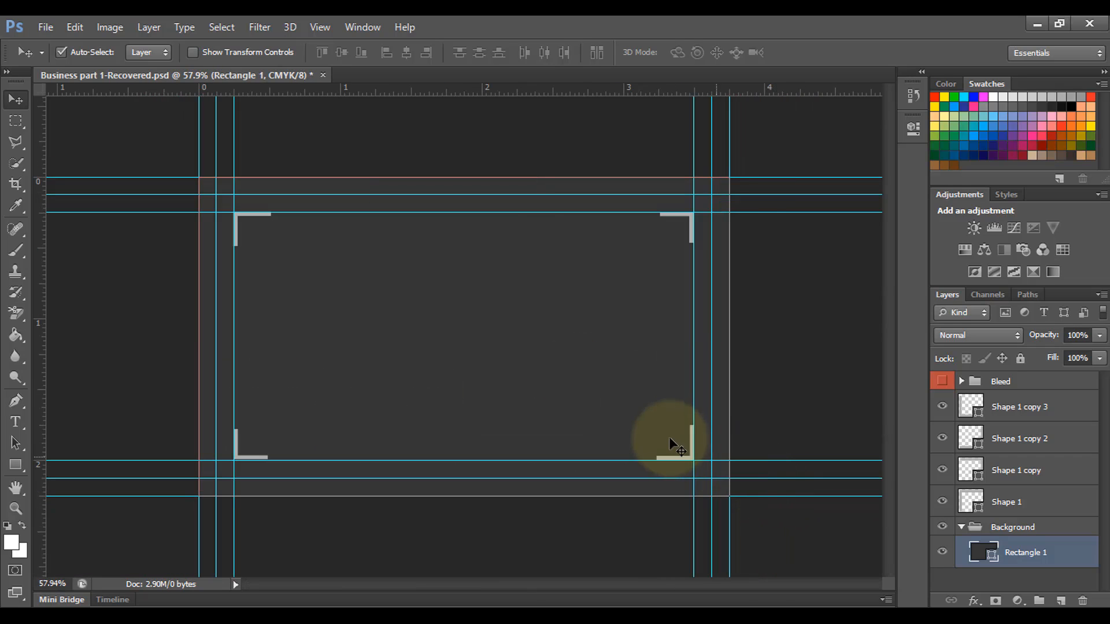
Step: Group the four corner layers, Shape 1 through Shape 1 copy 3, as 'Shape' and collapse Background
{"action": "left_click", "coordinate": [1020, 409]}
{"action": "left_click", "coordinate": [1015, 502], "text": "shift"}
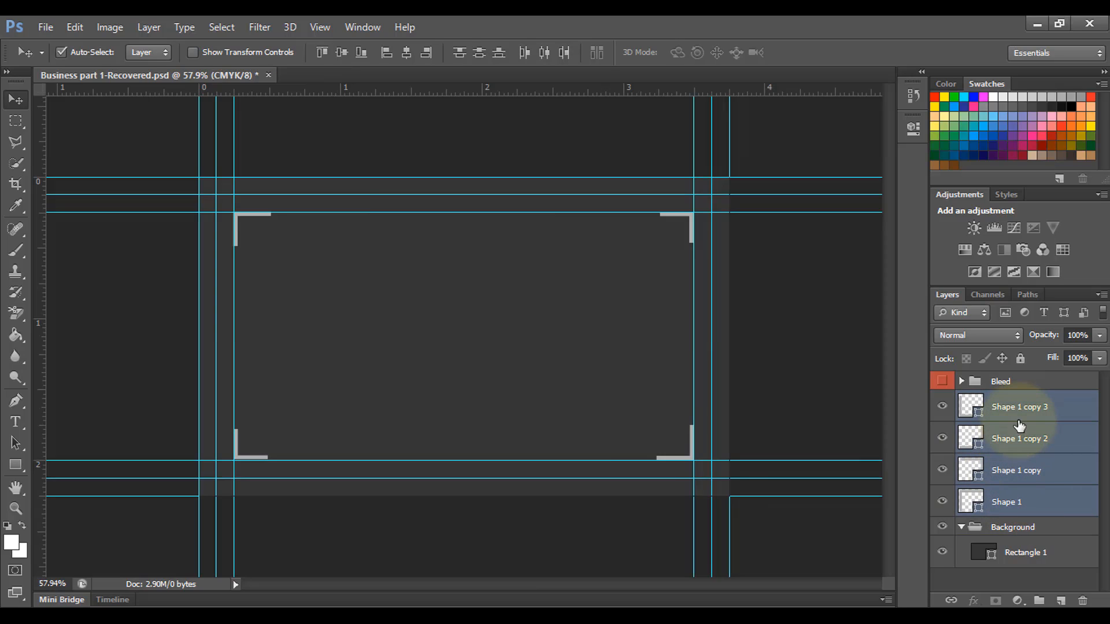
{"action": "key", "text": "ctrl+g"}
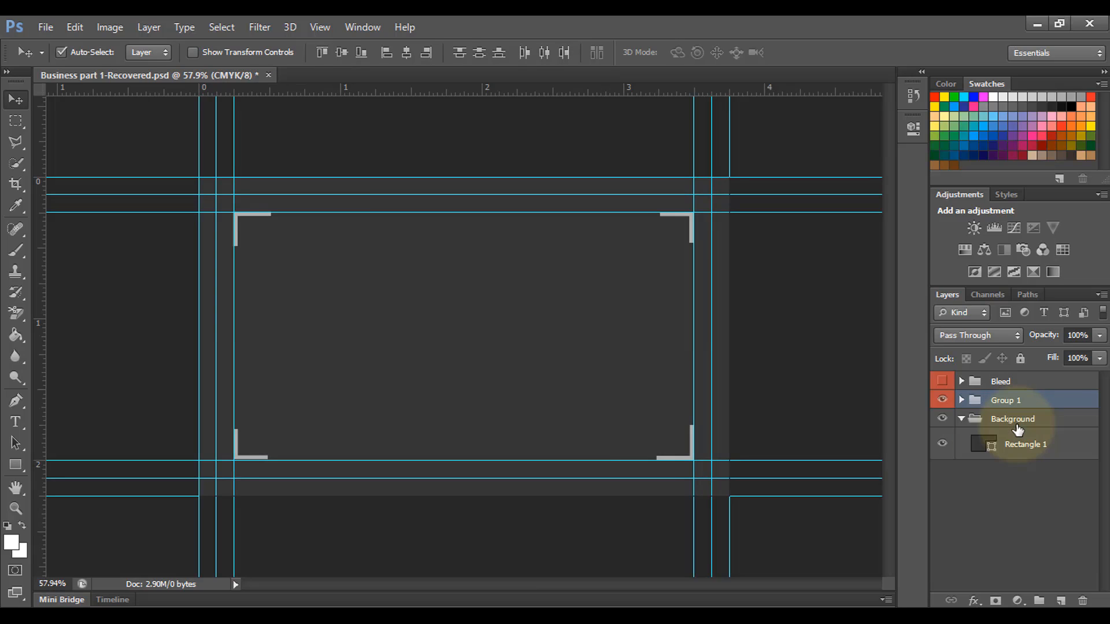
{"action": "double_click", "coordinate": [1003, 400]}
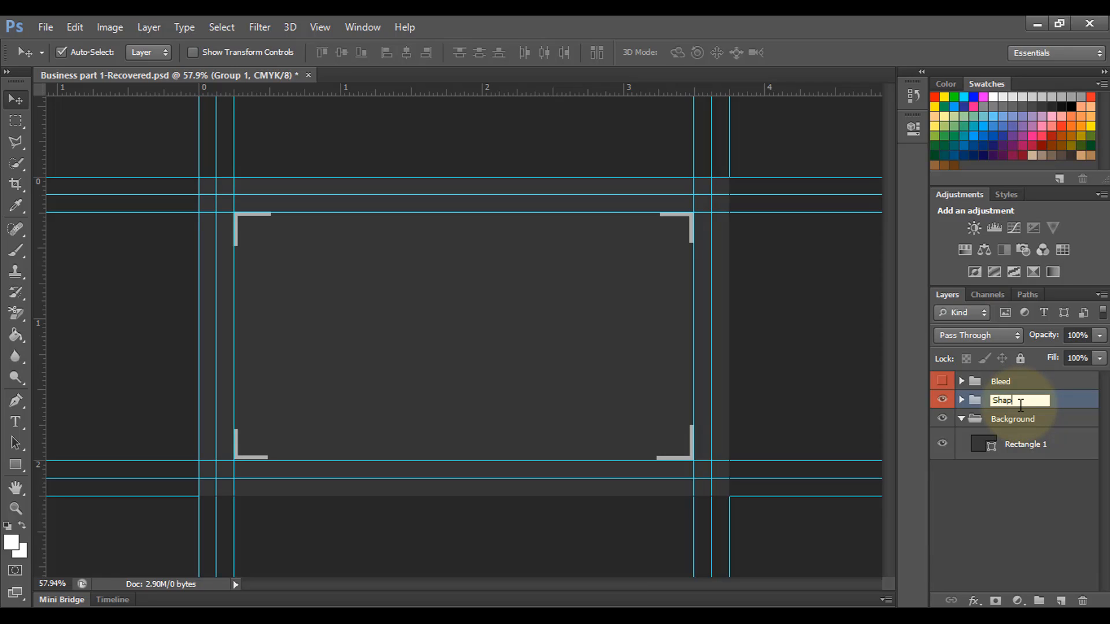
{"action": "type", "text": "Shape"}
{"action": "left_click", "coordinate": [1053, 492]}
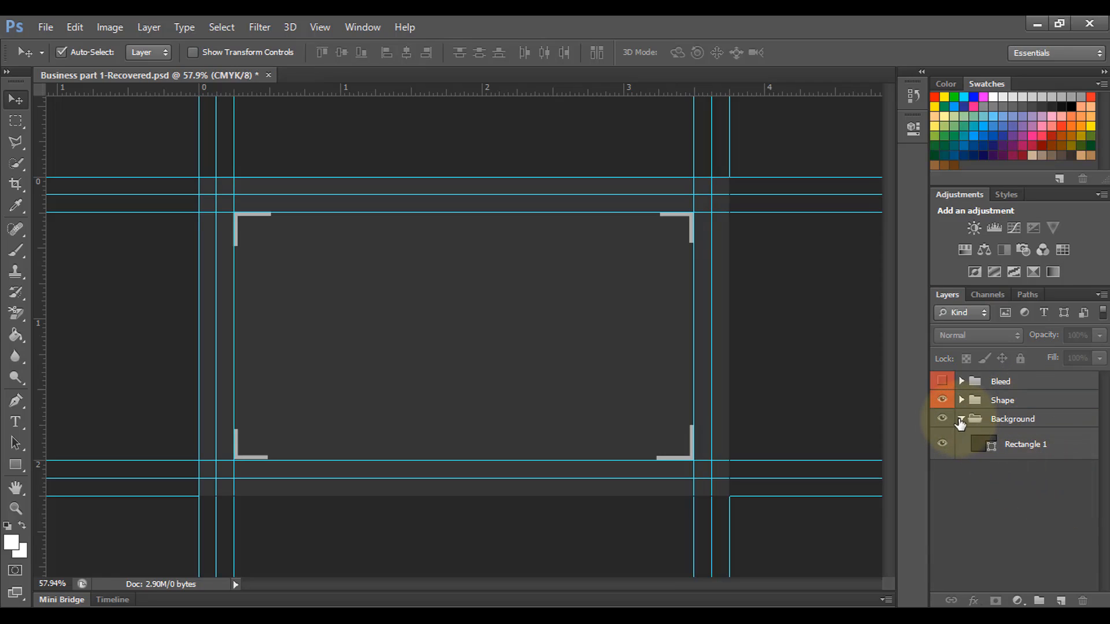
{"action": "left_click", "coordinate": [961, 419]}
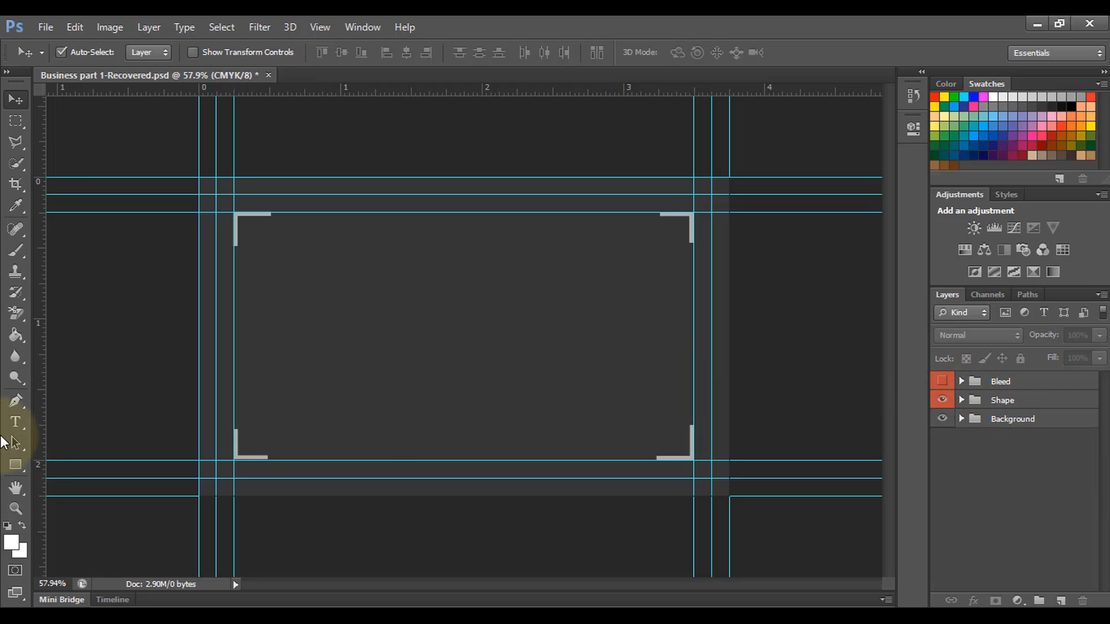
Step: Draw a wide grey-filled rectangle over the card's lower part out to the bleed
{"action": "left_click_drag", "start_coordinate": [16, 466], "coordinate": [79, 465]}
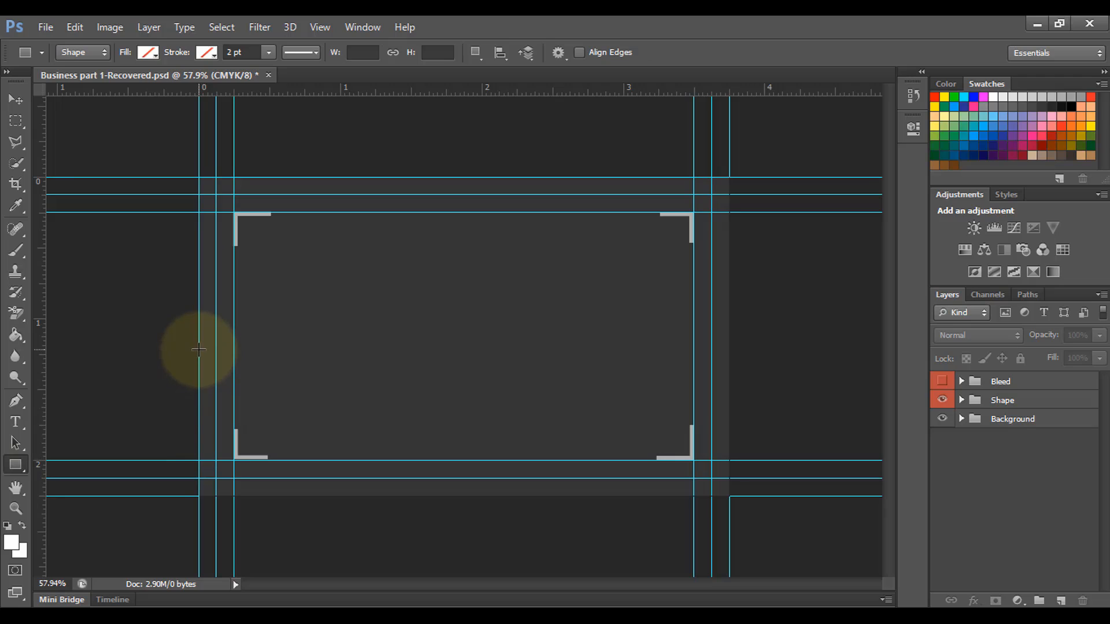
{"action": "left_click_drag", "start_coordinate": [198, 347], "coordinate": [731, 491]}
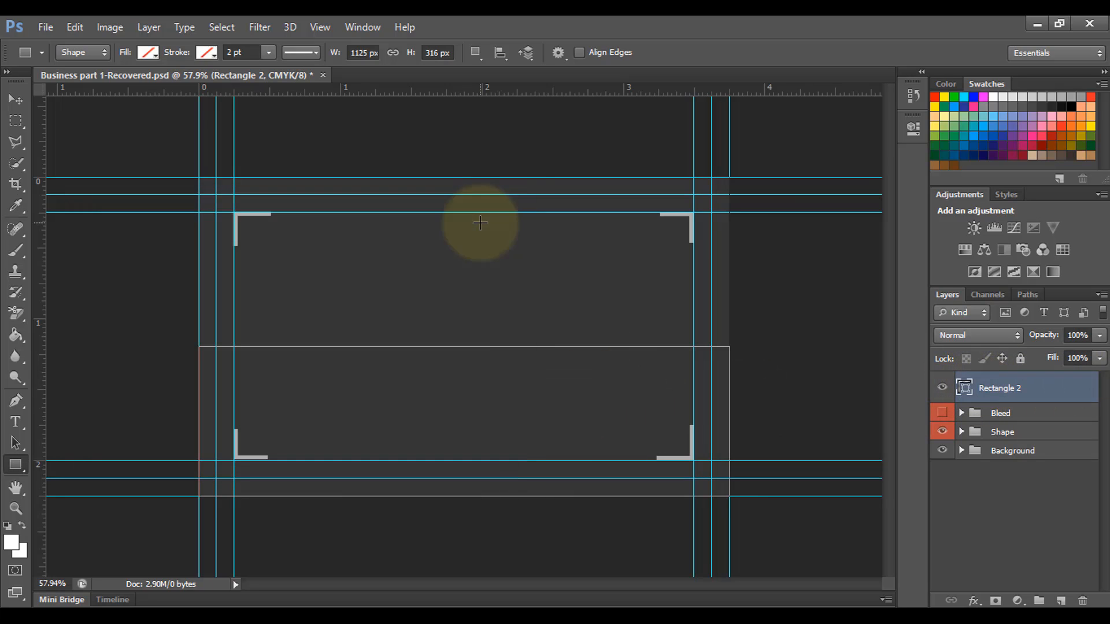
{"action": "left_click", "coordinate": [151, 50]}
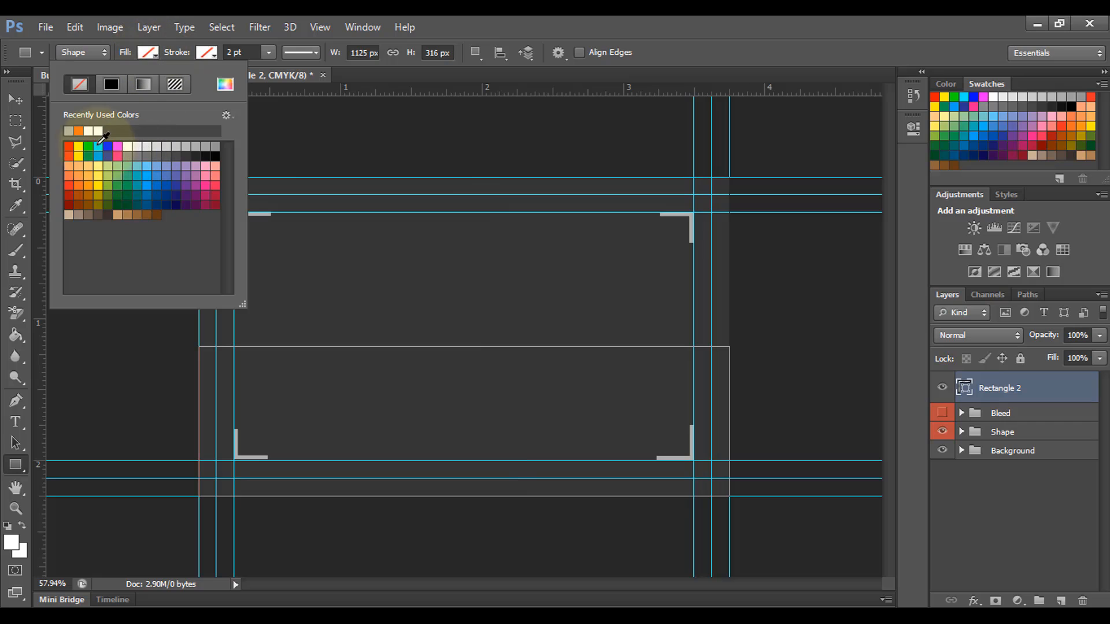
{"action": "left_click", "coordinate": [68, 131]}
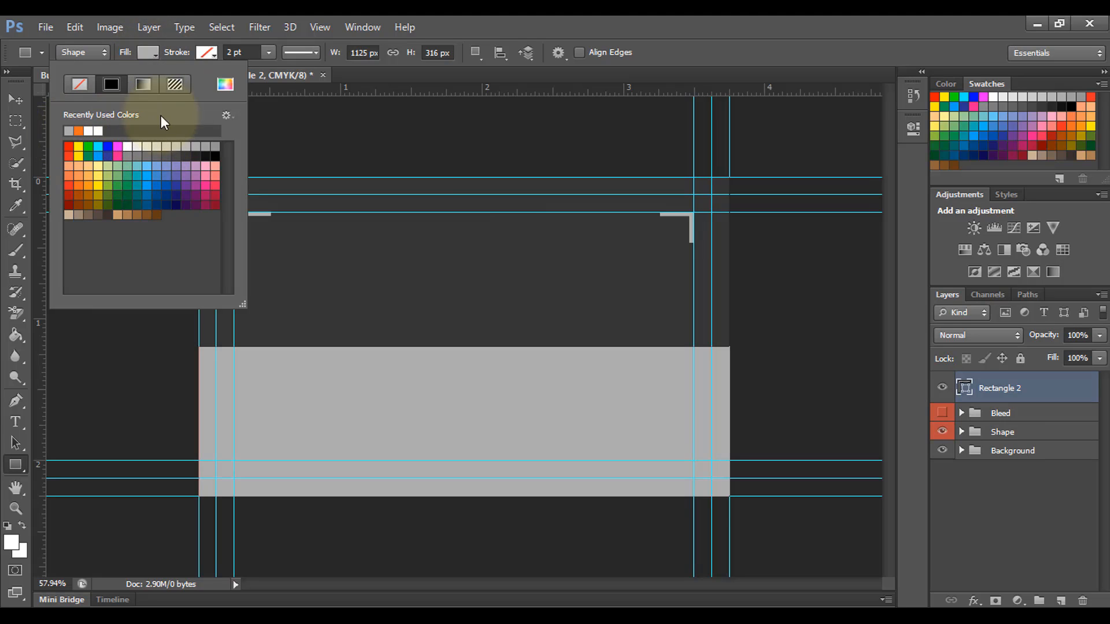
{"action": "left_click", "coordinate": [150, 54]}
Step: Set the rectangle's fill colour to hex #525252
{"action": "double_click", "coordinate": [965, 387]}
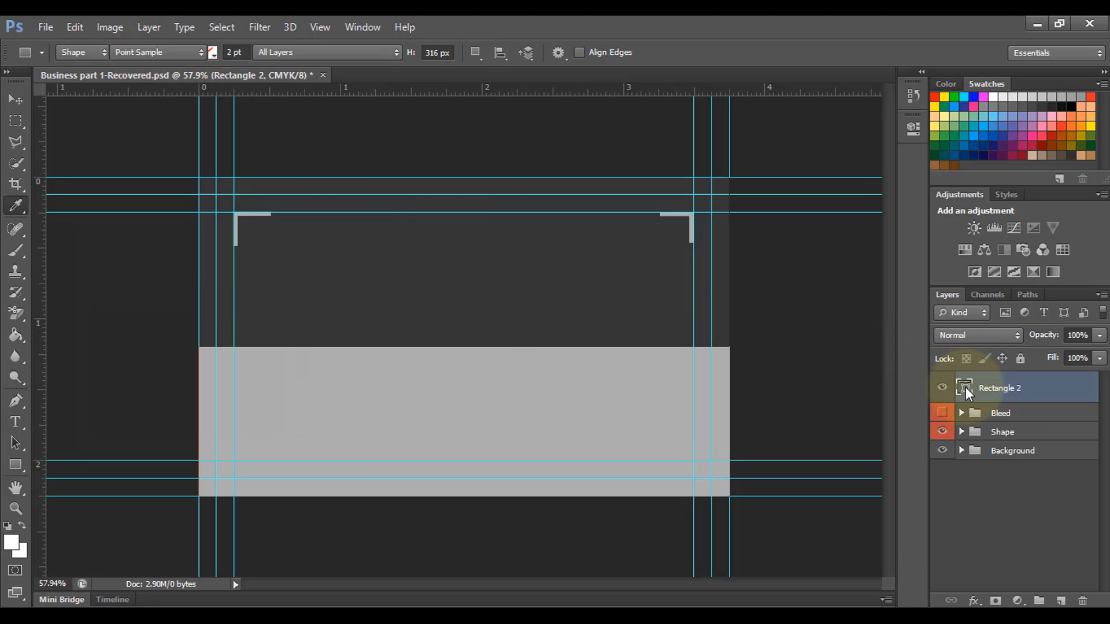
{"action": "left_click_drag", "start_coordinate": [416, 460], "coordinate": [307, 461]}
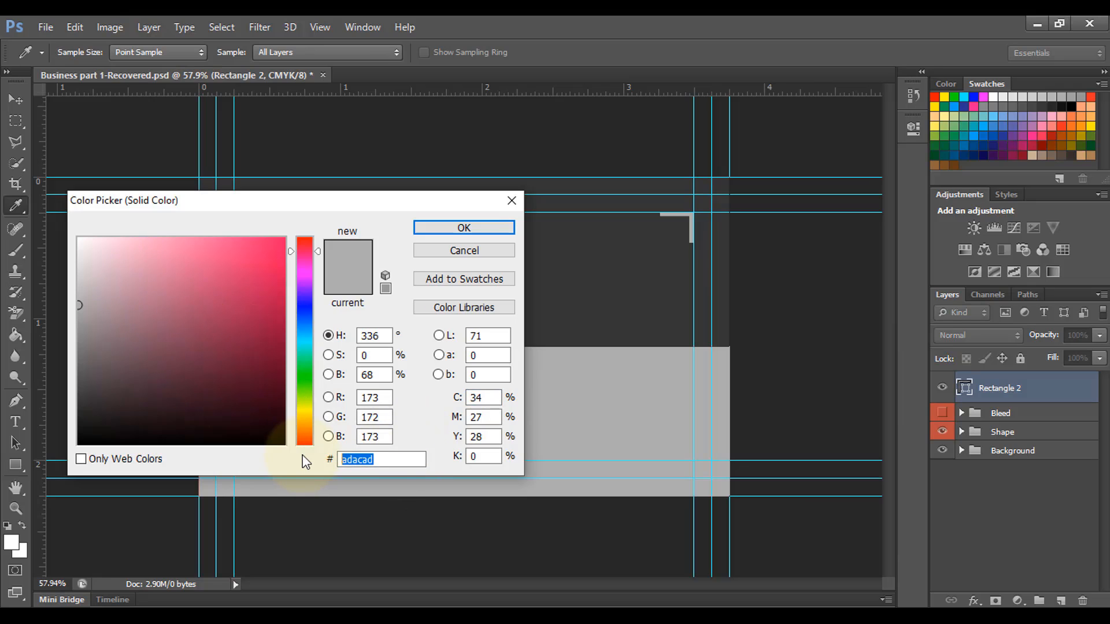
{"action": "type", "text": "525252"}
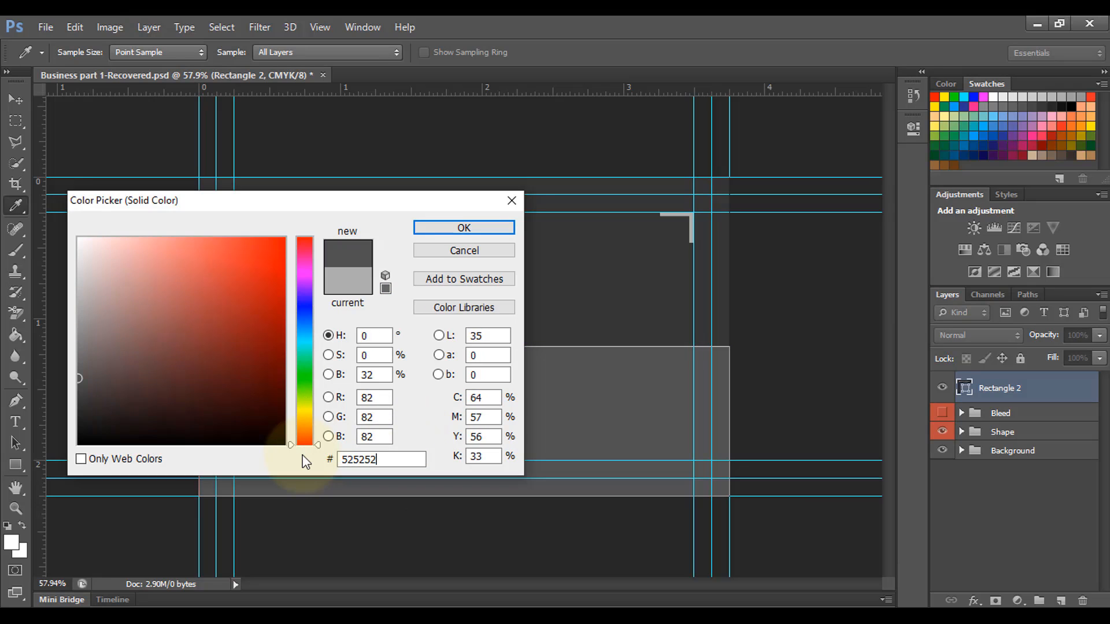
{"action": "key", "text": "Return"}
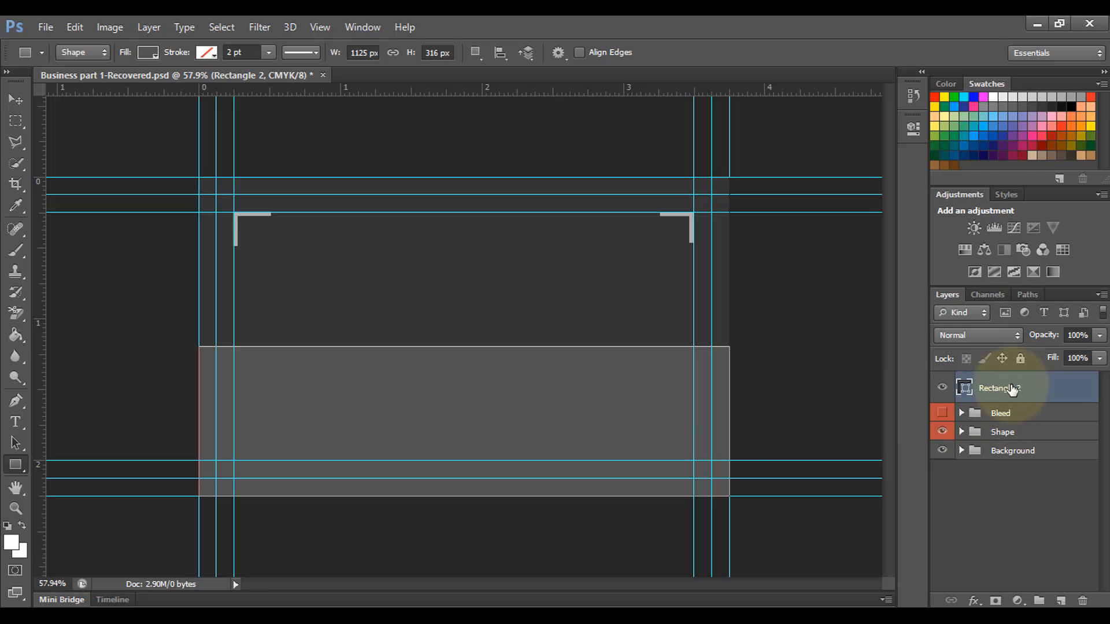
Step: Move Rectangle 2 below the Shape group and toggle the guides off and on to preview
{"action": "left_click_drag", "start_coordinate": [1012, 390], "coordinate": [1013, 426]}
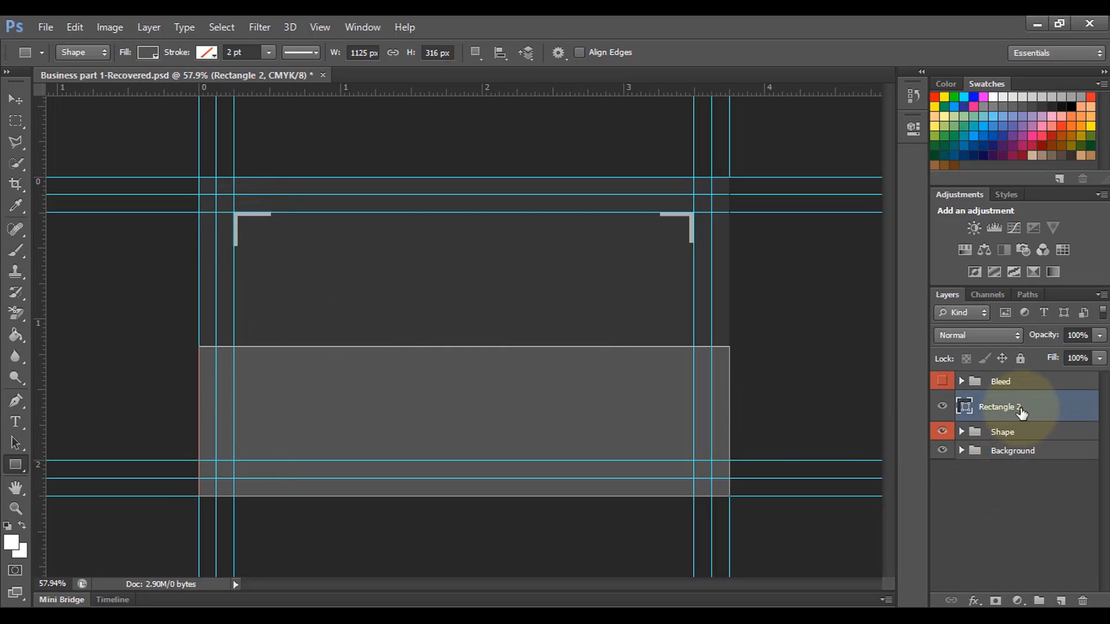
{"action": "left_click_drag", "start_coordinate": [1020, 413], "coordinate": [1019, 446]}
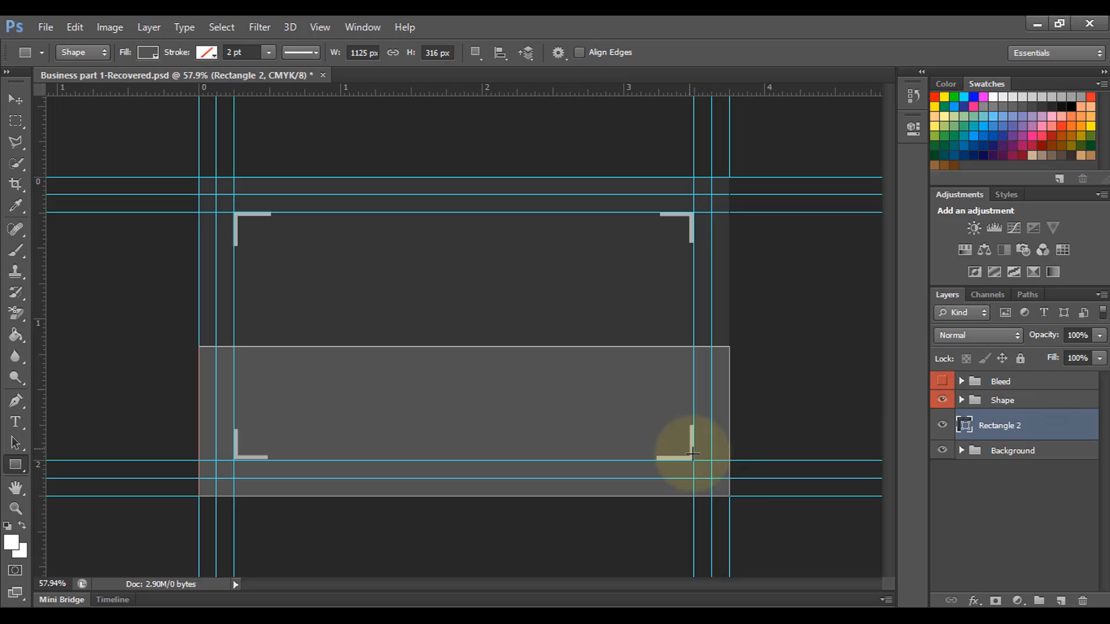
{"action": "key", "text": "ctrl+semicolon"}
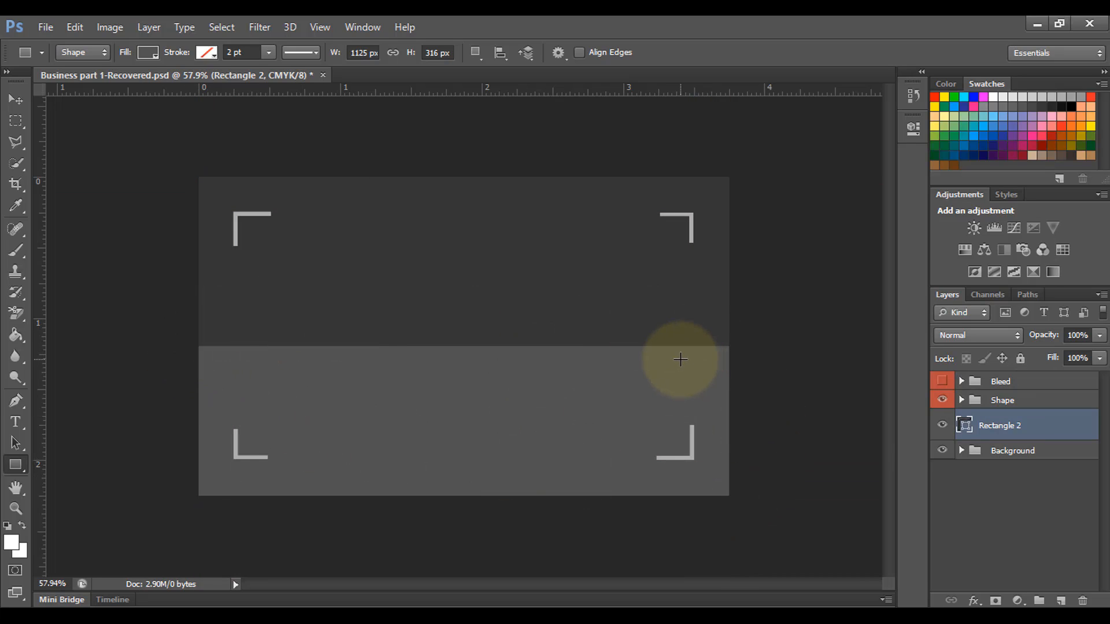
{"action": "key", "text": "ctrl+semicolon"}
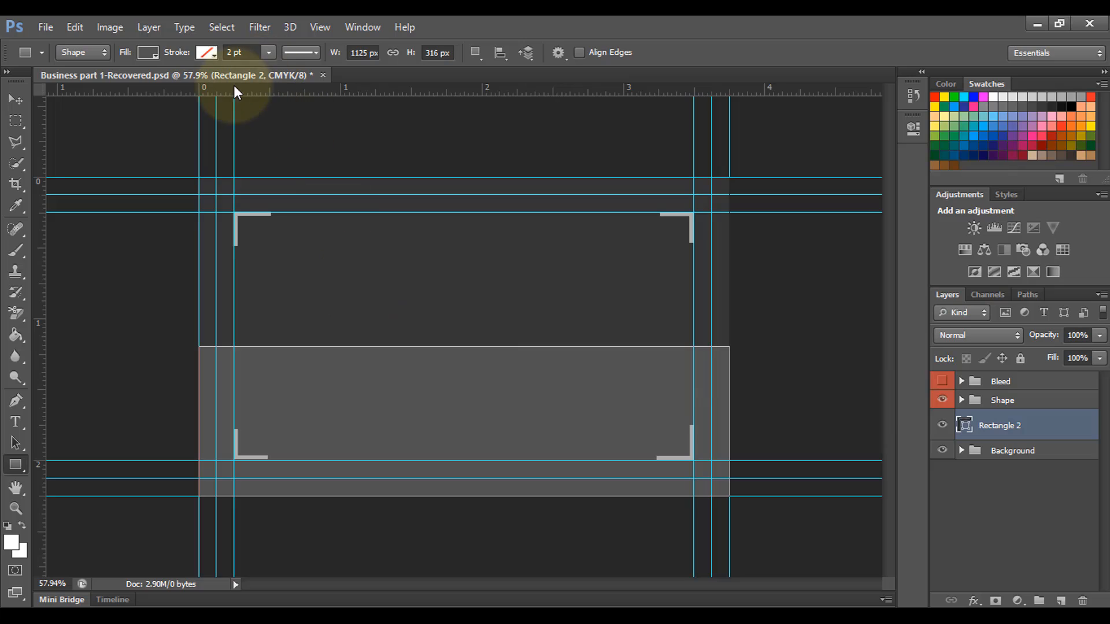
Step: Draw an orange square at the top-left bracket and Alt-drag copies of it to the right
{"action": "right_click", "coordinate": [16, 468]}
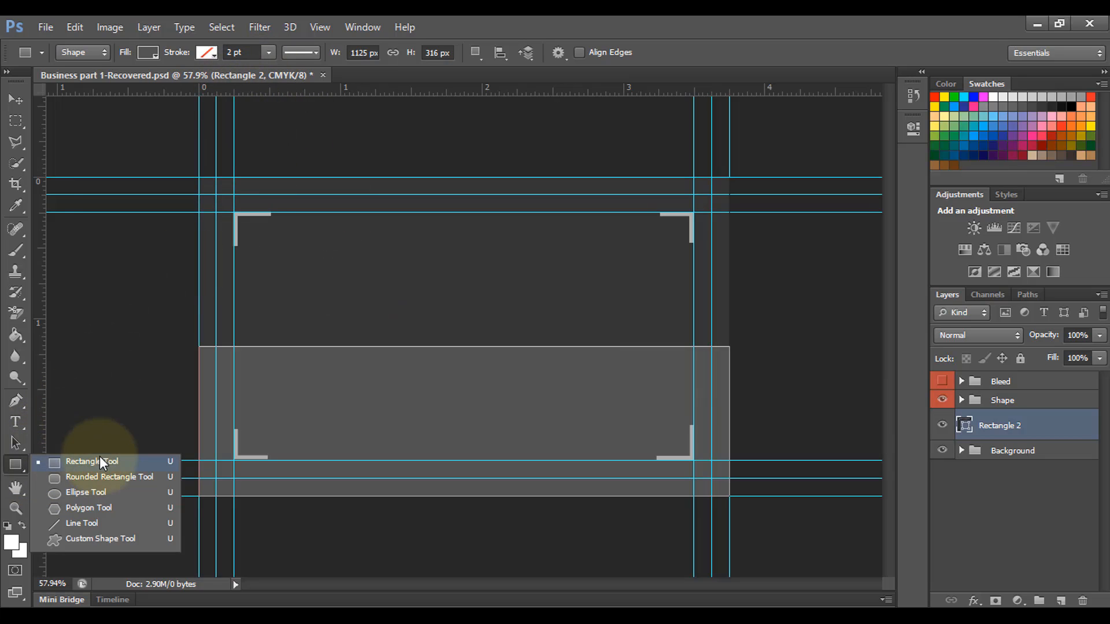
{"action": "left_click", "coordinate": [105, 463]}
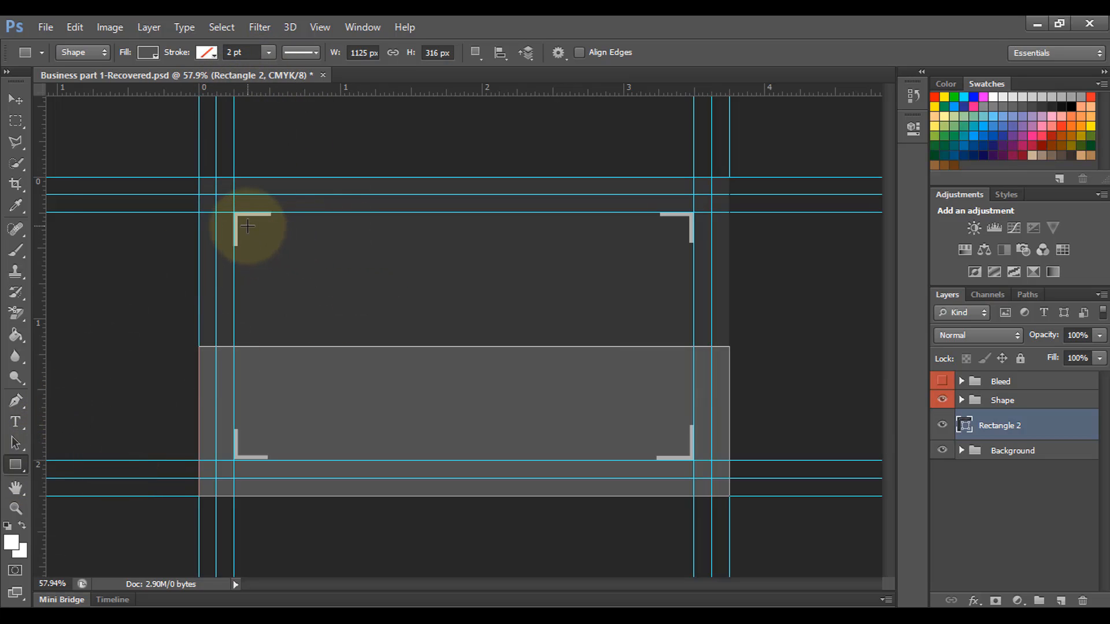
{"action": "left_click_drag", "start_coordinate": [247, 221], "coordinate": [381, 338]}
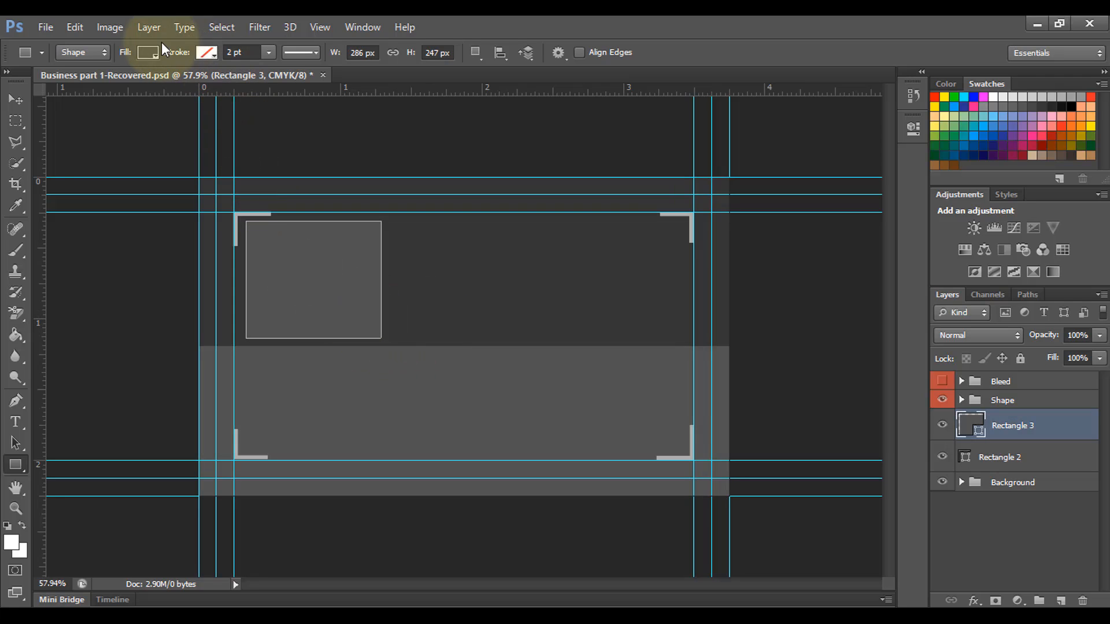
{"action": "left_click", "coordinate": [147, 52]}
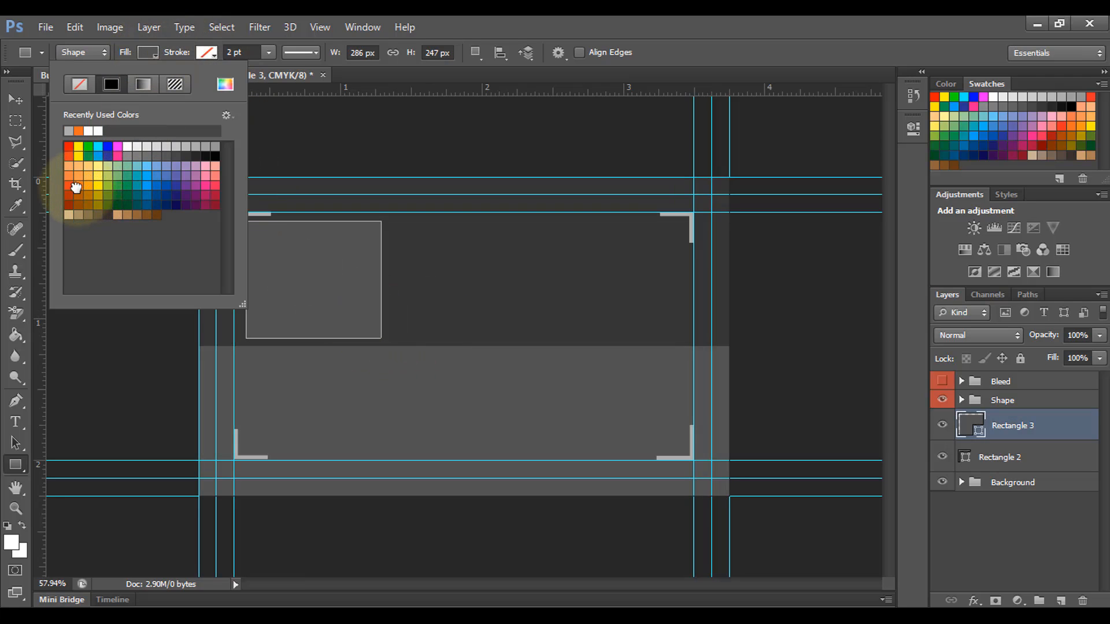
{"action": "left_click", "coordinate": [75, 187]}
{"action": "left_click", "coordinate": [185, 52]}
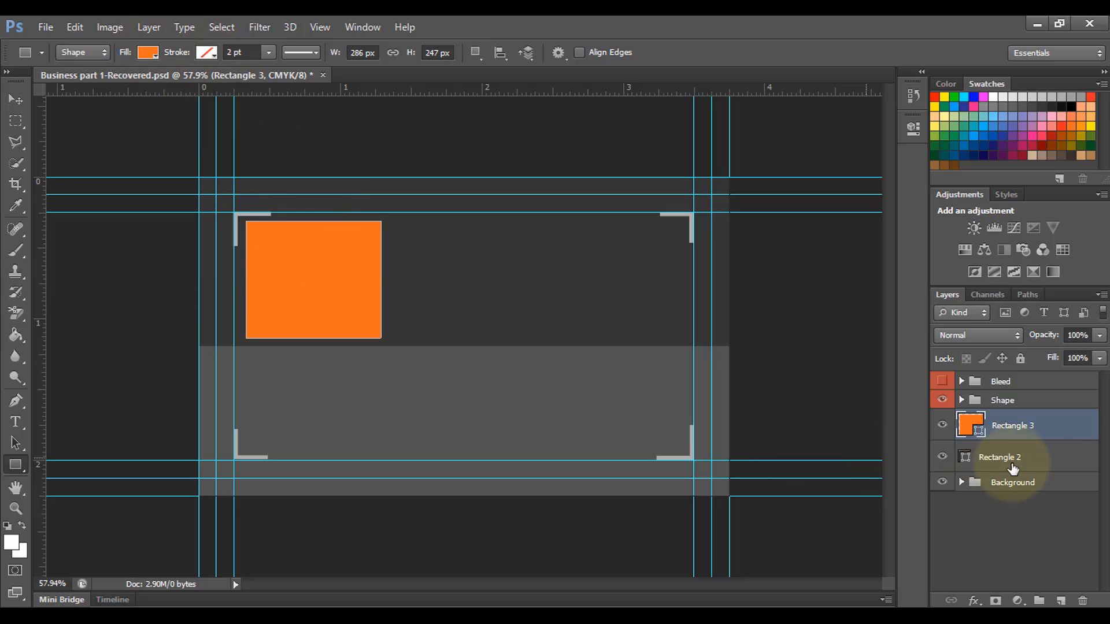
{"action": "left_click", "coordinate": [26, 102]}
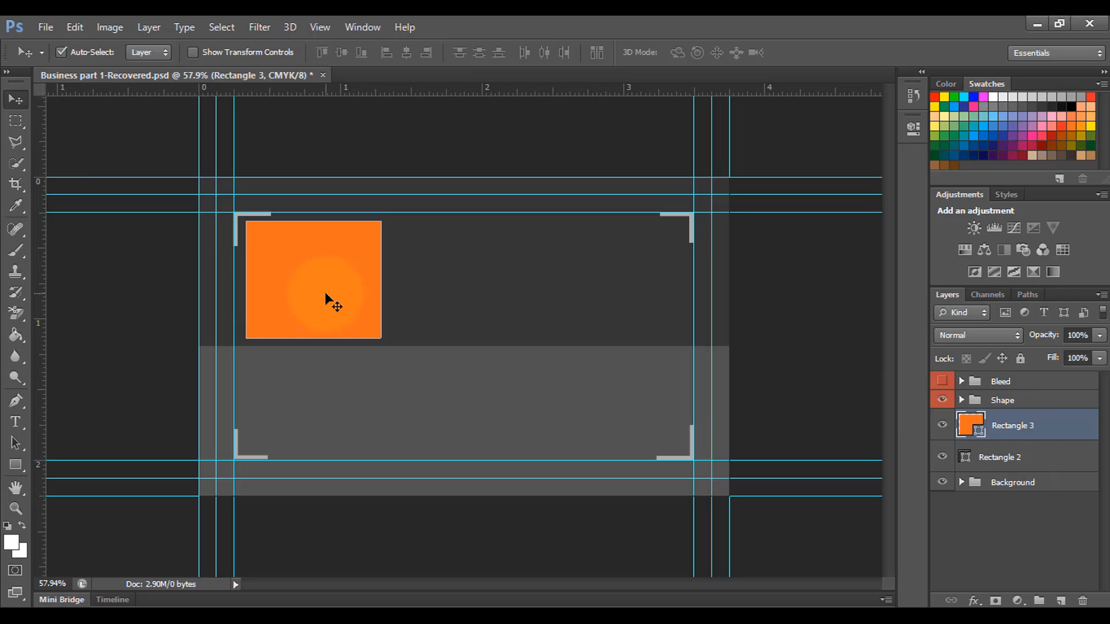
{"action": "left_click_drag", "start_coordinate": [324, 292], "coordinate": [609, 299]}
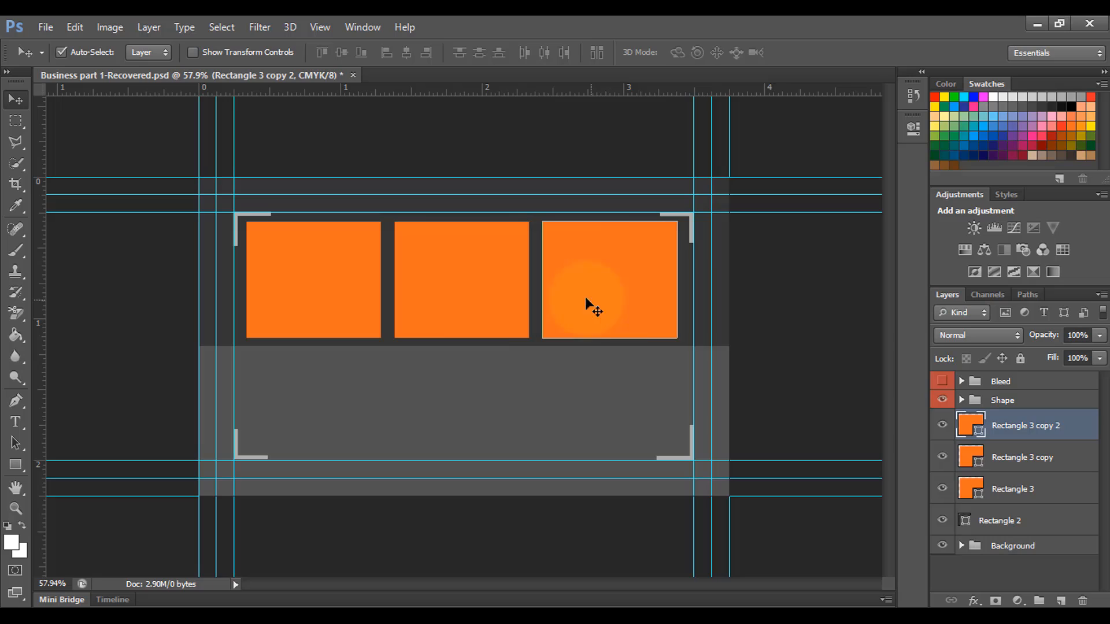
Step: Distribute the three orange squares' horizontal centres, nudge them right, and select the middle one
{"action": "left_click", "coordinate": [1022, 489], "text": "shift"}
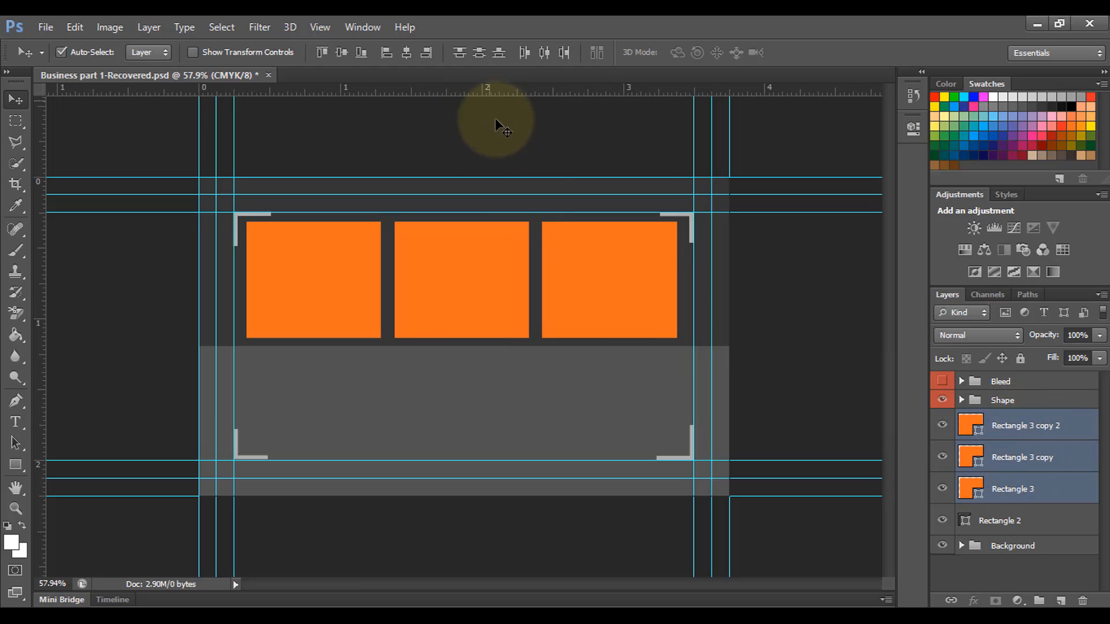
{"action": "left_click", "coordinate": [545, 54]}
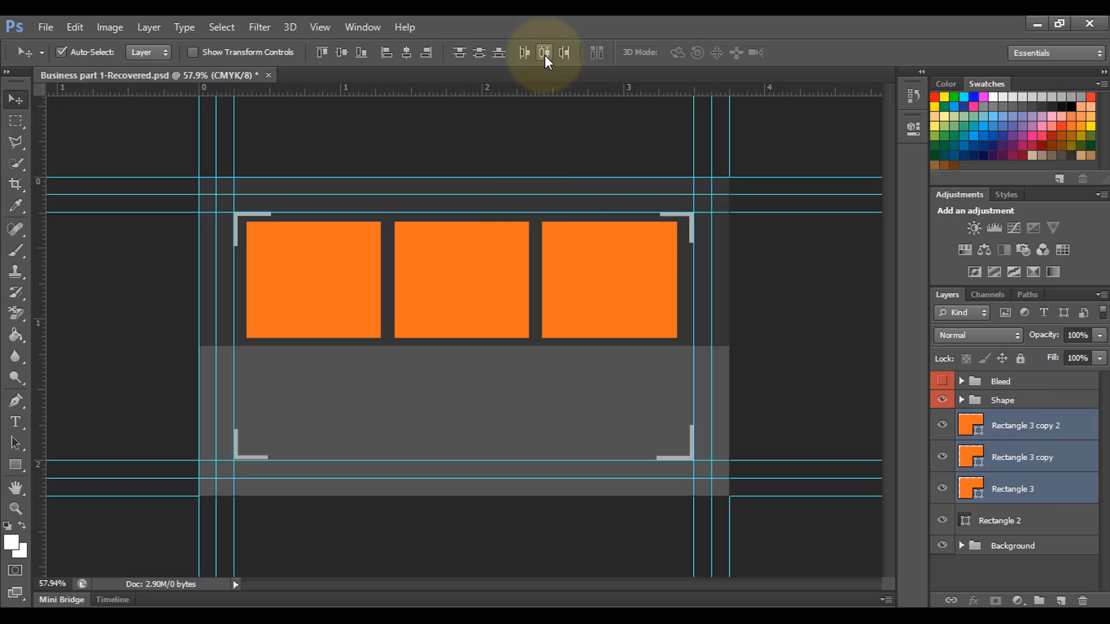
{"action": "left_click", "coordinate": [578, 241]}
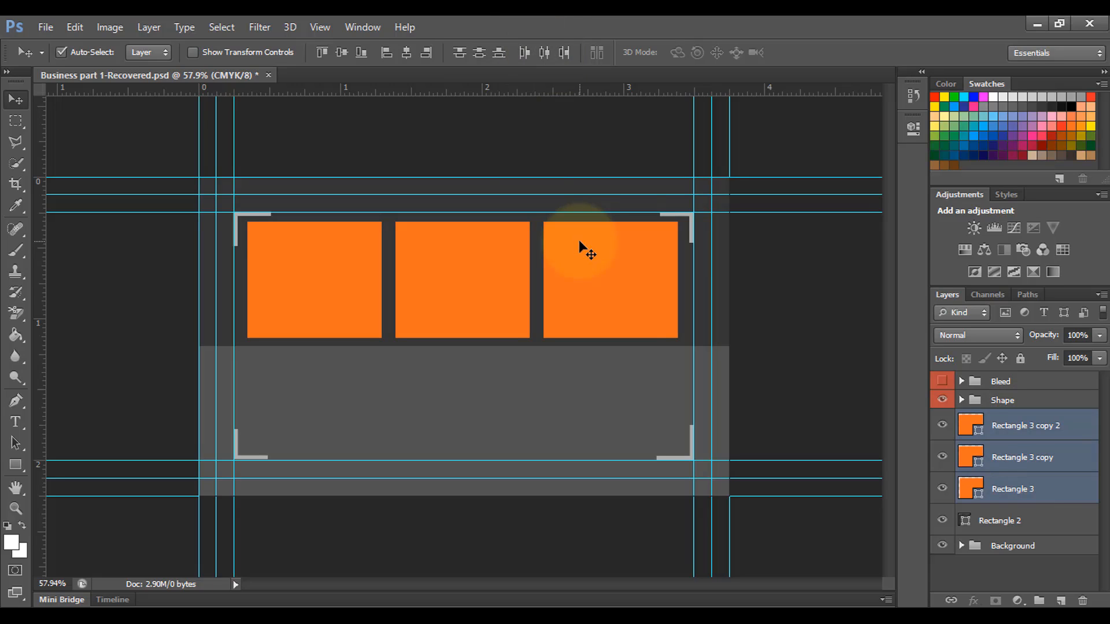
{"action": "key", "text": "Right"}
{"action": "key", "text": "Right"}
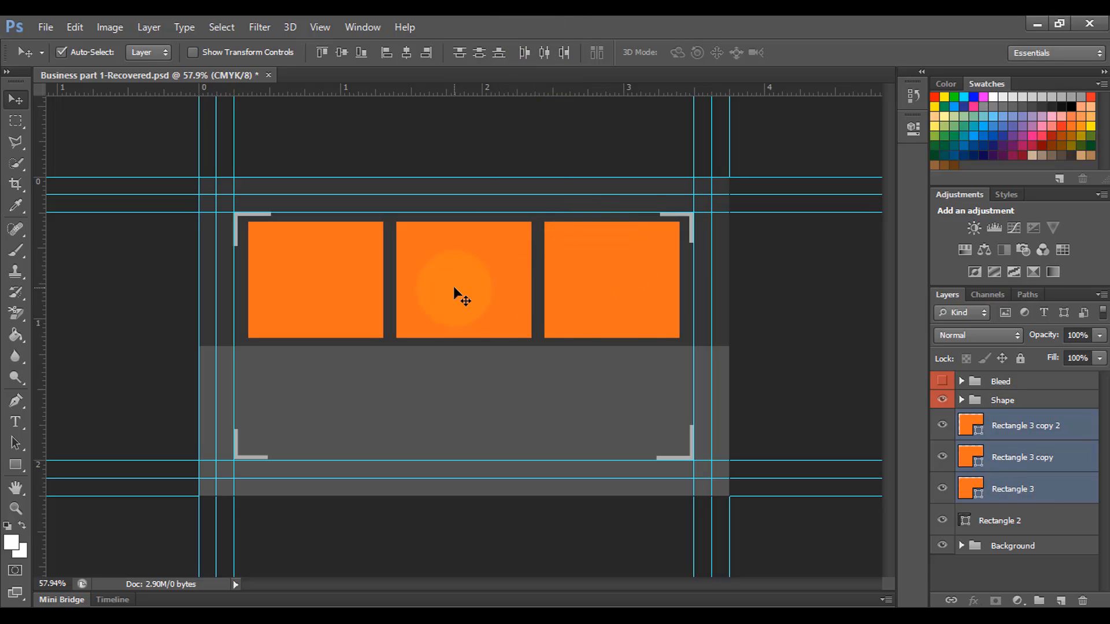
{"action": "left_click", "coordinate": [1050, 457]}
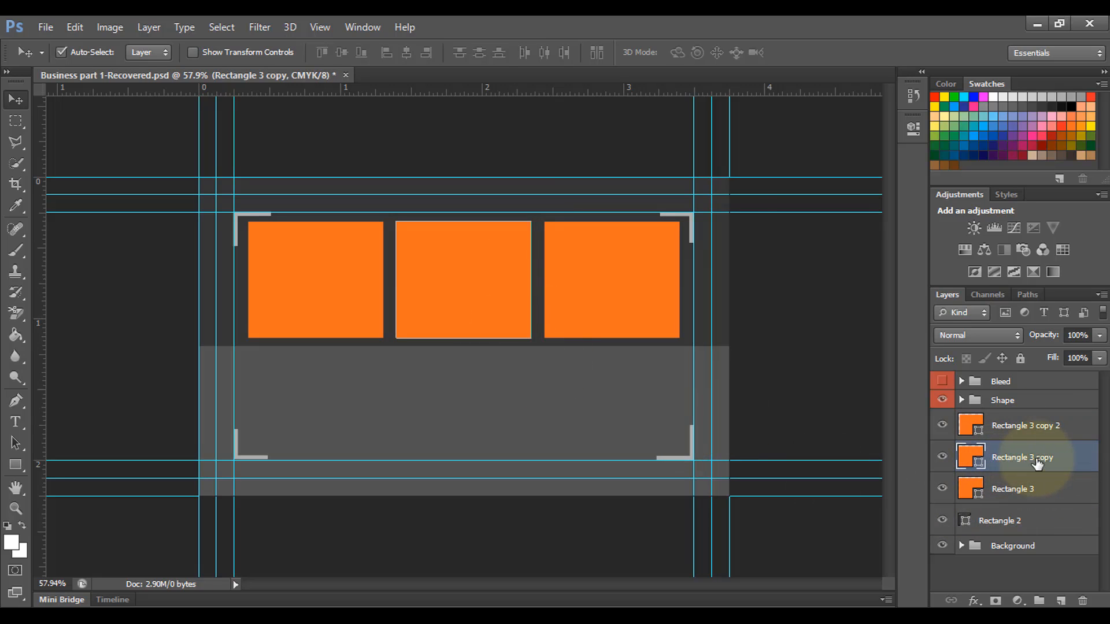
Step: Group the middle square as 'Logo', refill it with sampled dark grey, and move Rectangle 3 copy 2 below
{"action": "key", "text": "ctrl+g"}
{"action": "double_click", "coordinate": [1009, 451]}
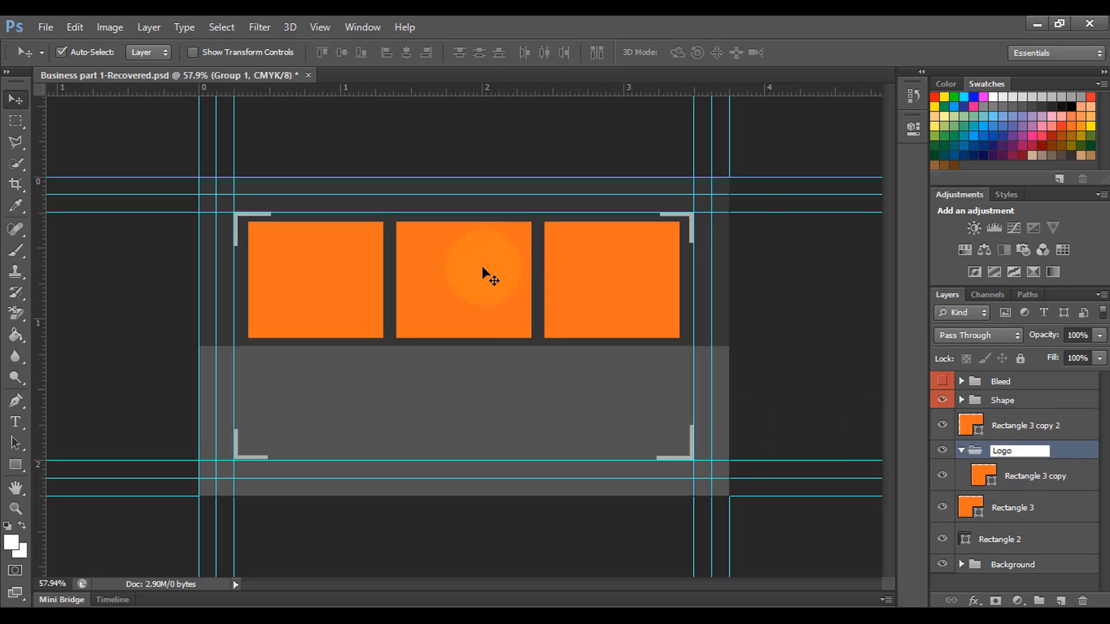
{"action": "left_click", "coordinate": [1027, 484]}
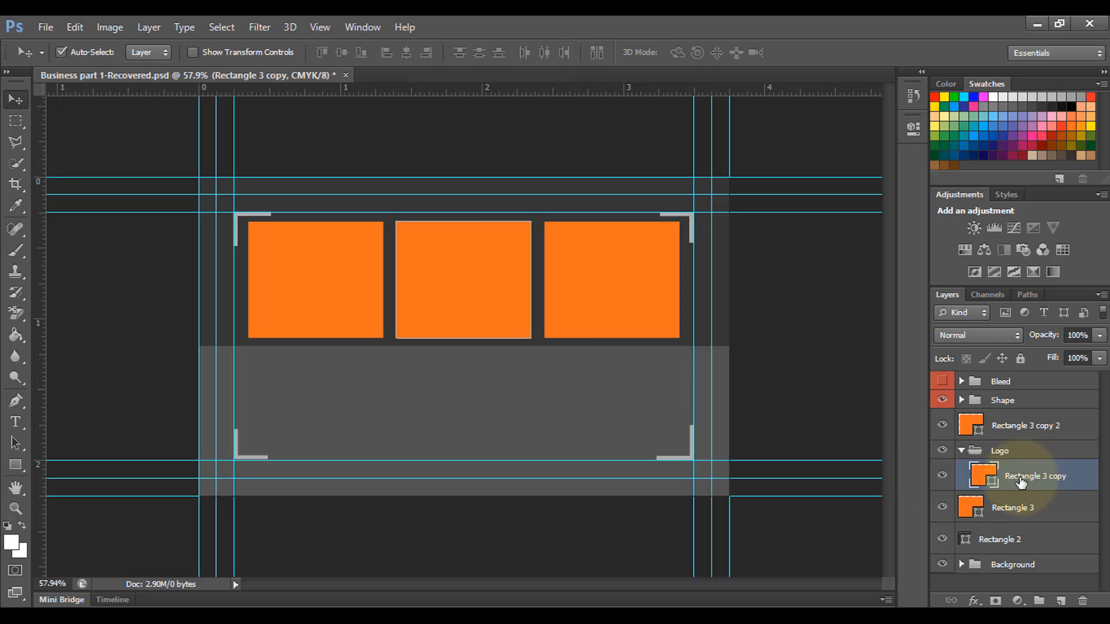
{"action": "double_click", "coordinate": [991, 484]}
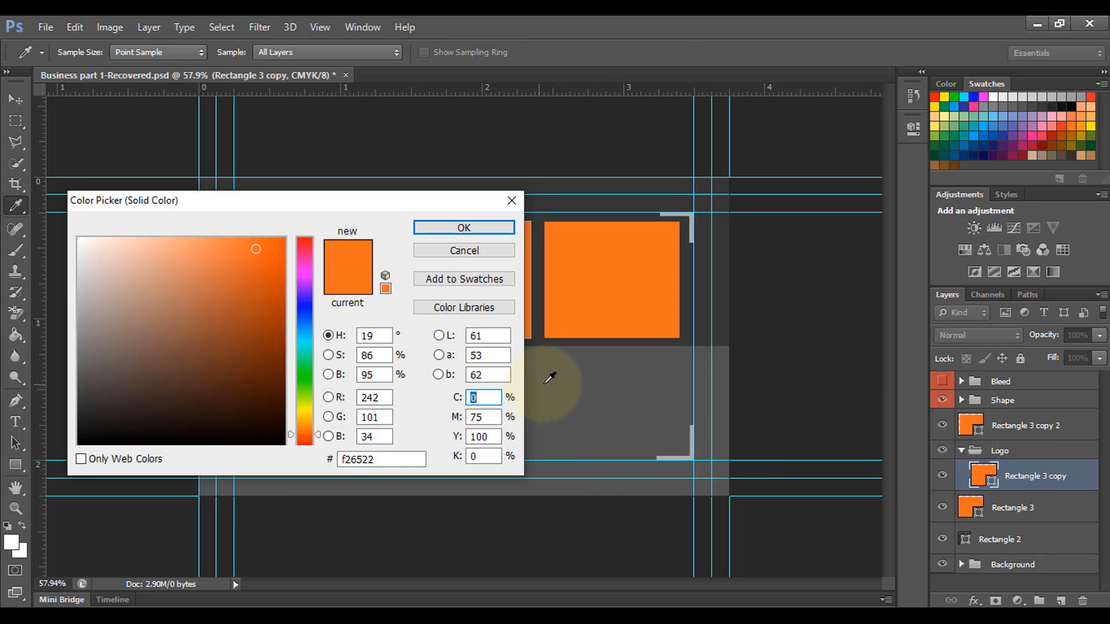
{"action": "left_click", "coordinate": [579, 372]}
{"action": "left_click", "coordinate": [464, 228]}
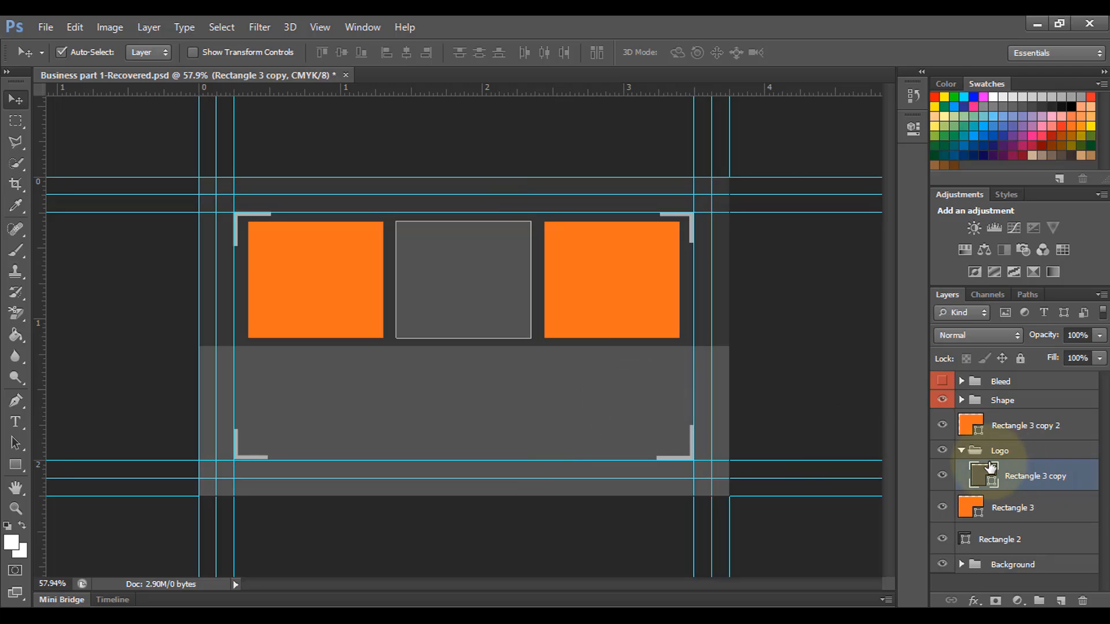
{"action": "left_click", "coordinate": [961, 451]}
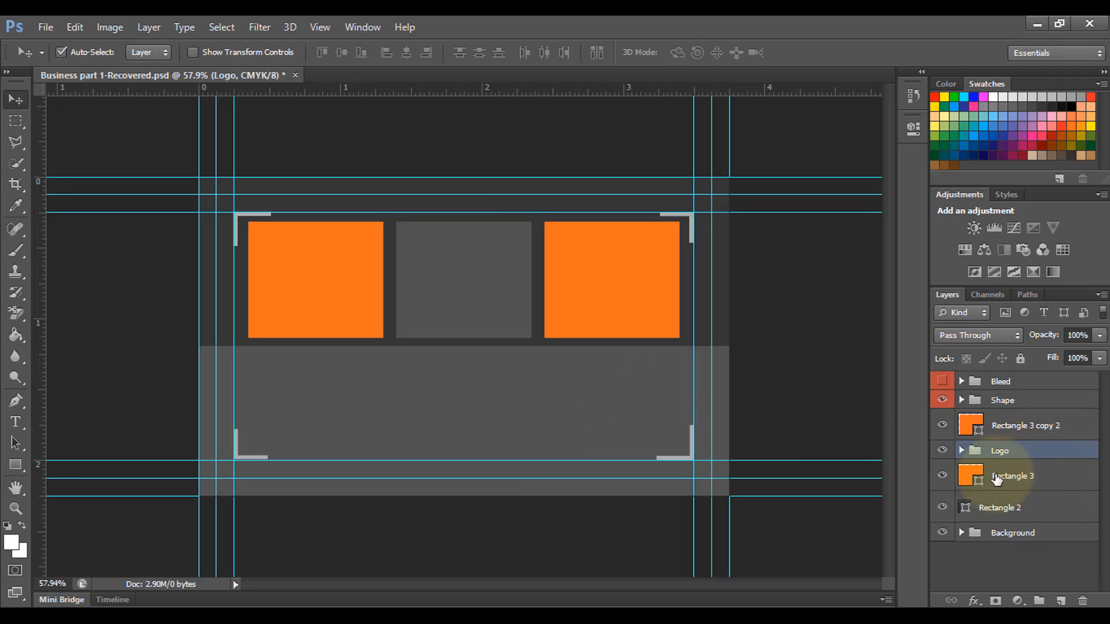
{"action": "left_click_drag", "start_coordinate": [977, 427], "coordinate": [1024, 462]}
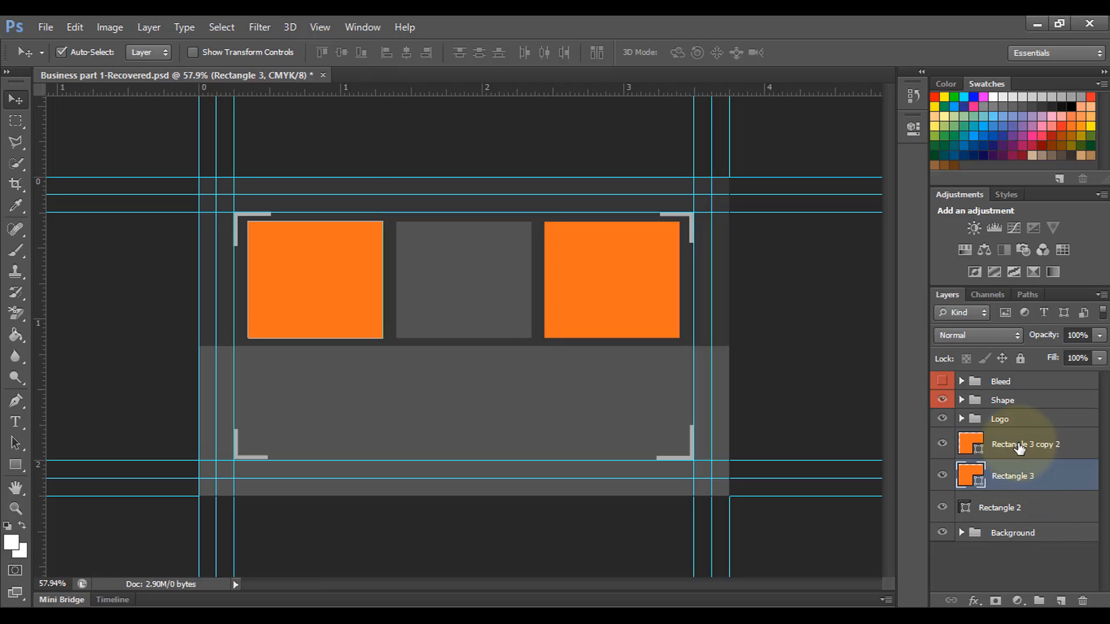
Step: Move the Rectangle 3 layer above Rectangle 3 copy 2 in the Layers panel
{"action": "left_click", "coordinate": [1020, 475]}
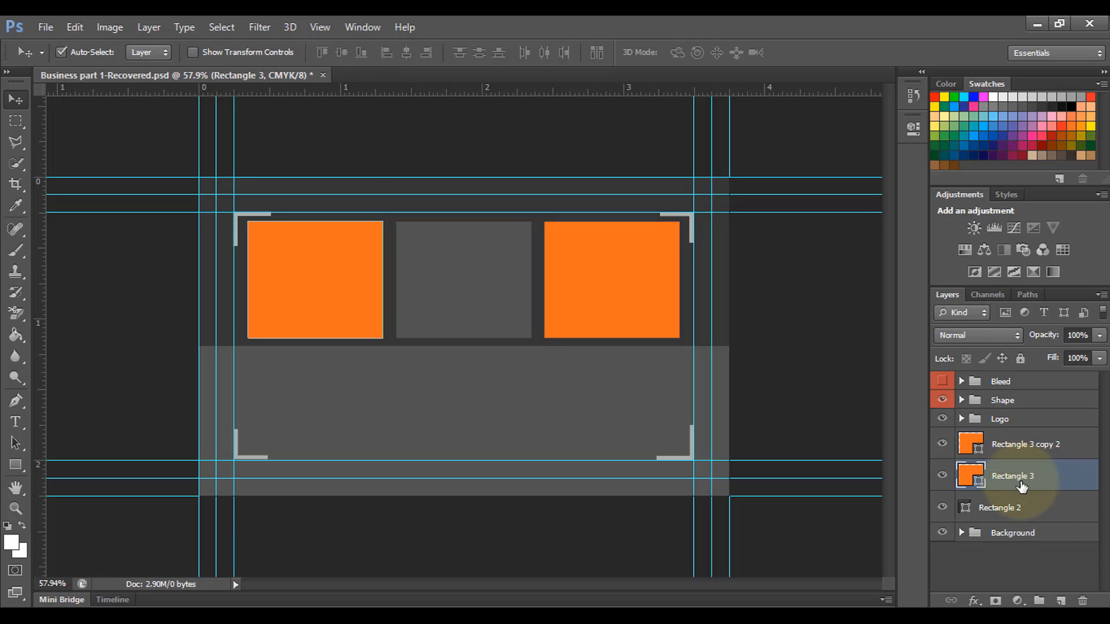
{"action": "left_click", "coordinate": [1016, 446]}
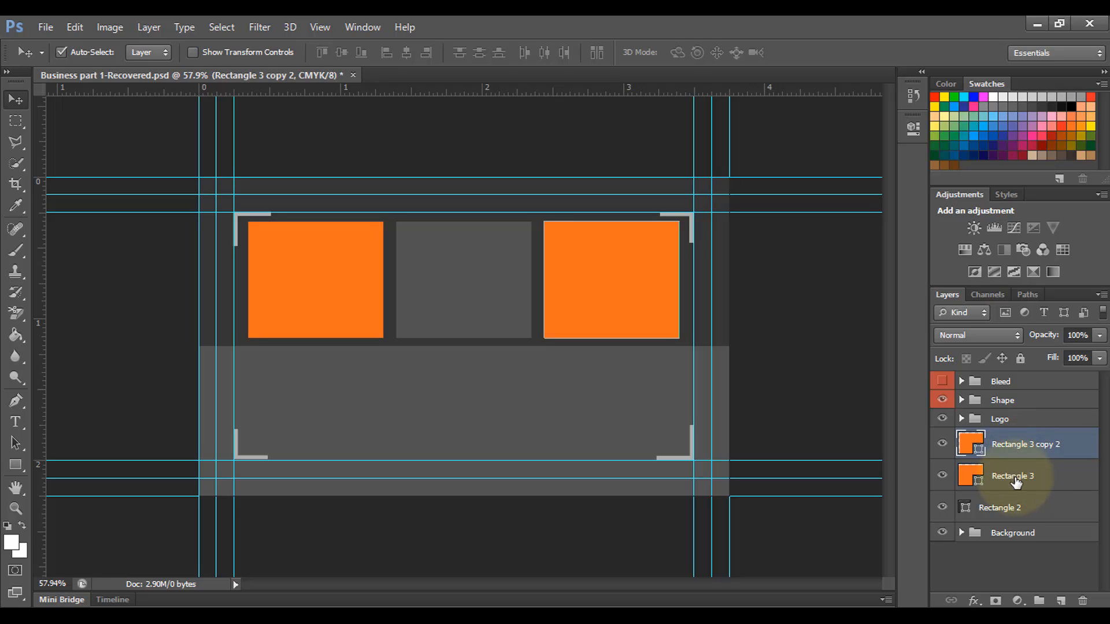
{"action": "left_click_drag", "start_coordinate": [1015, 482], "coordinate": [1016, 426]}
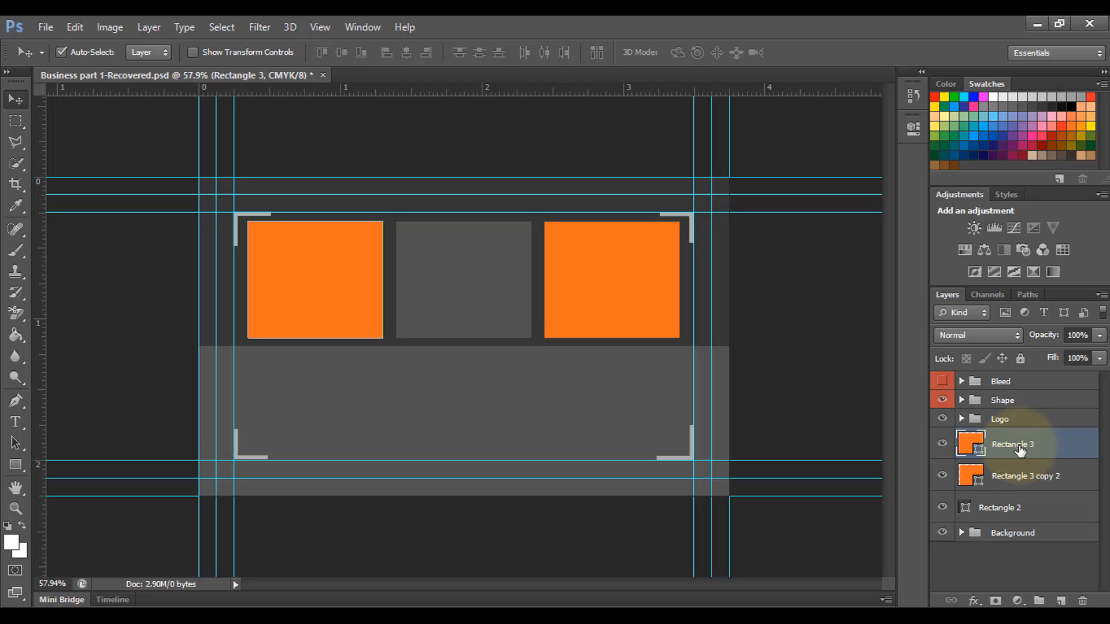
Step: Rename the two square layers Rectangle 1 and Rectangle 3 and select both
{"action": "double_click", "coordinate": [1020, 446]}
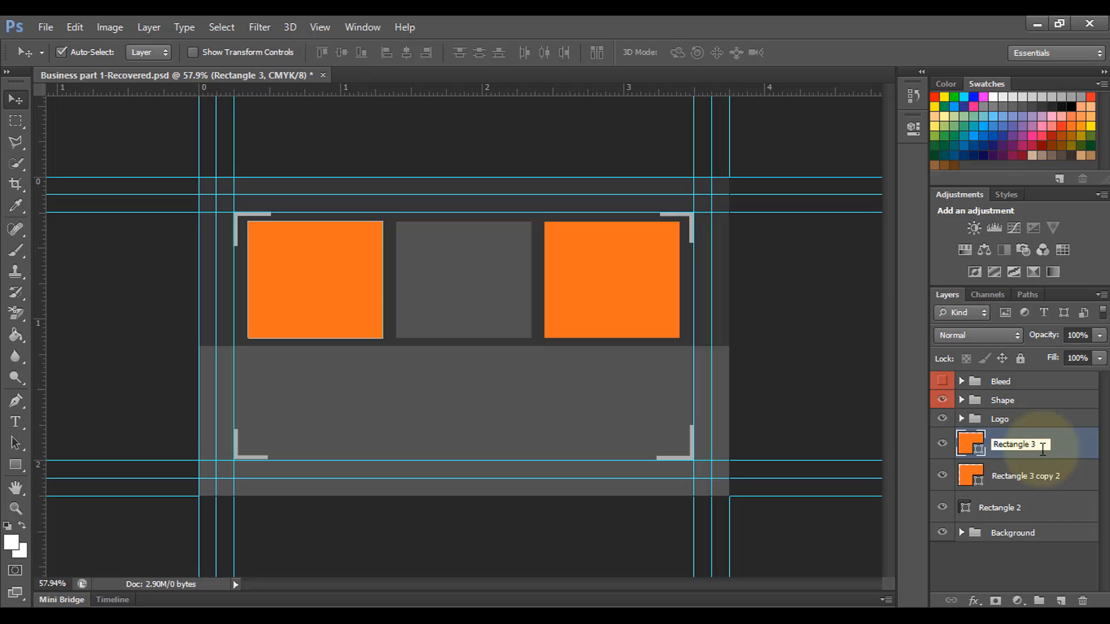
{"action": "type", "text": "1"}
{"action": "left_click", "coordinate": [1021, 475]}
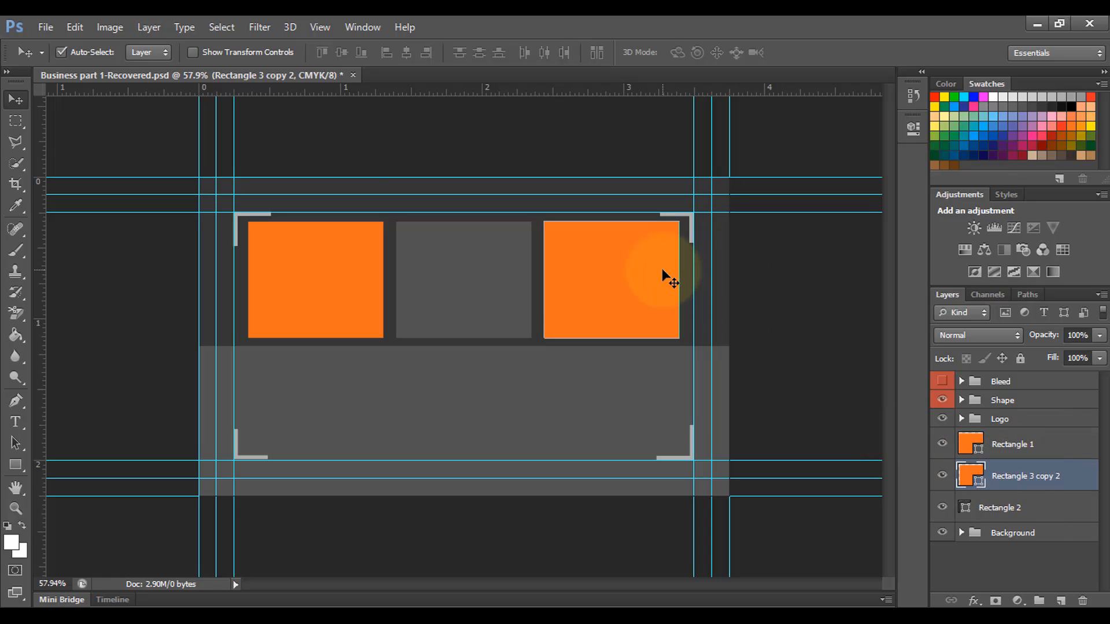
{"action": "double_click", "coordinate": [1053, 476]}
{"action": "left_click", "coordinate": [1066, 479]}
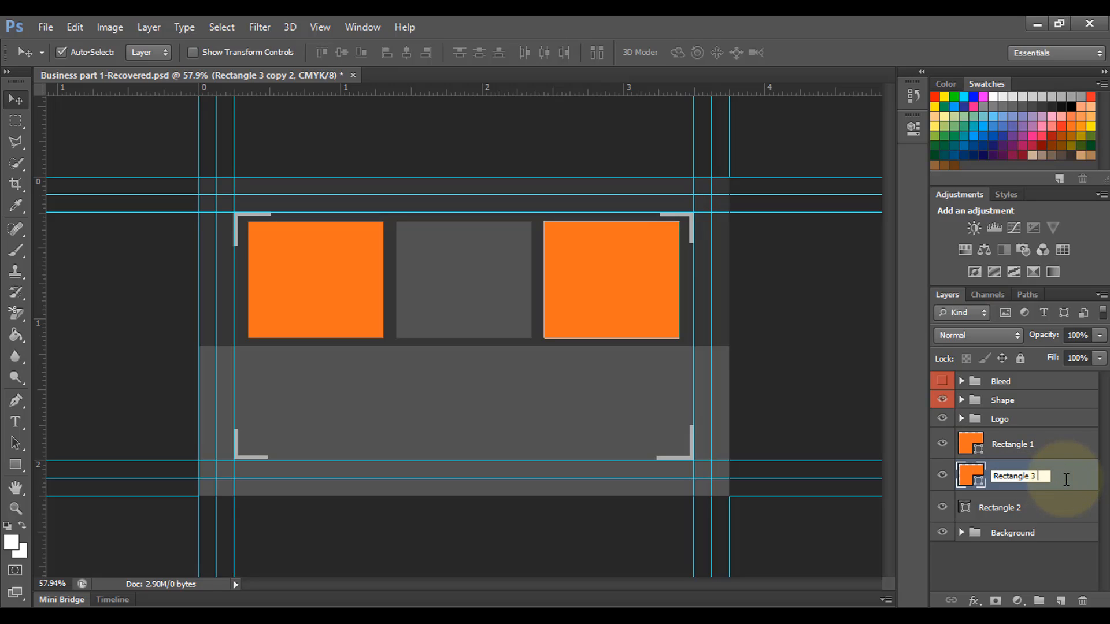
{"action": "left_click", "coordinate": [1034, 444]}
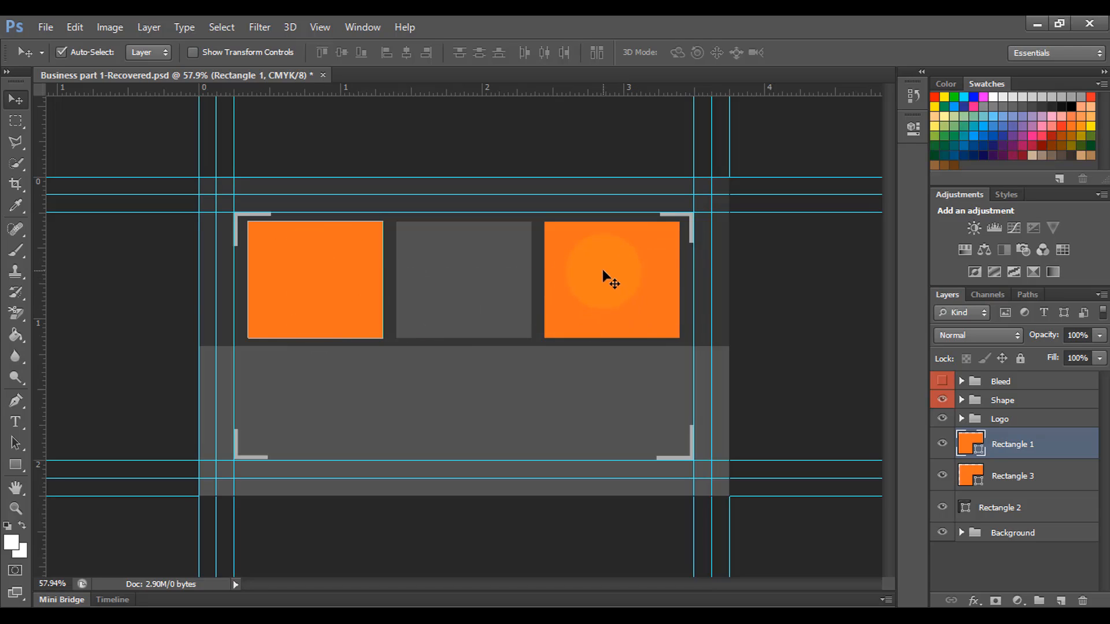
{"action": "left_click", "coordinate": [1030, 478], "text": "shift"}
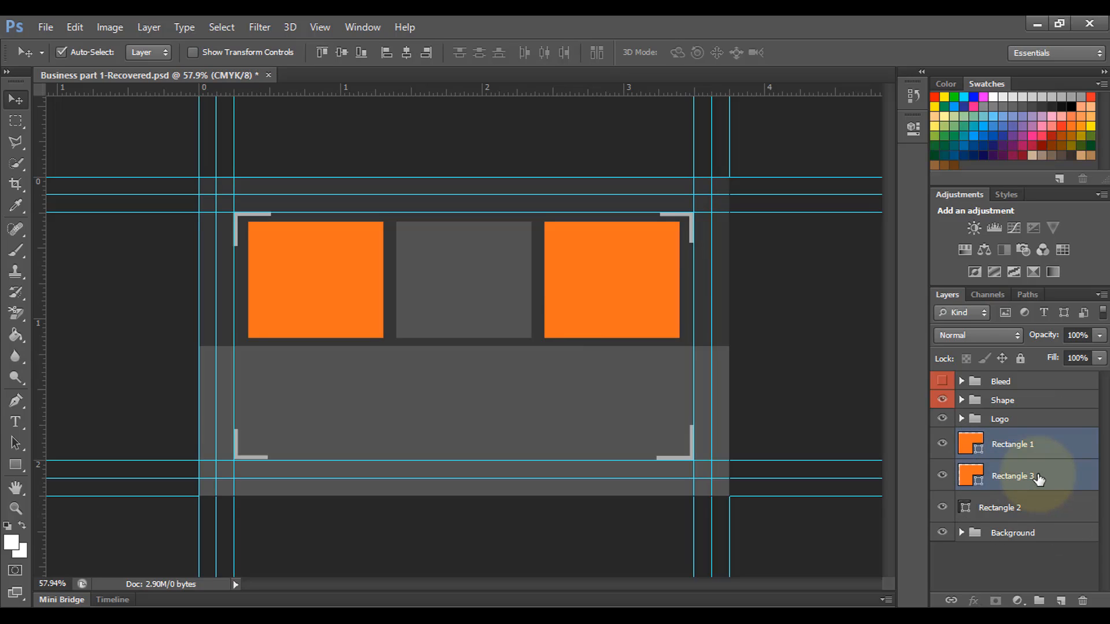
Step: Group the two square layers into a group named Image
{"action": "key", "text": "ctrl+g"}
{"action": "double_click", "coordinate": [1011, 438]}
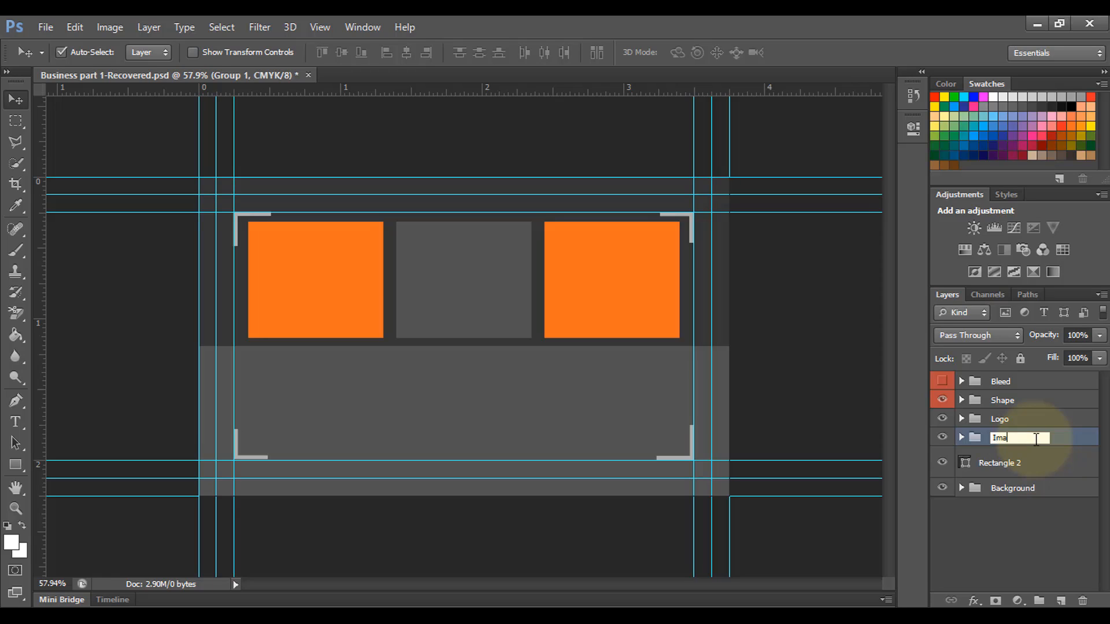
{"action": "key", "text": "Return"}
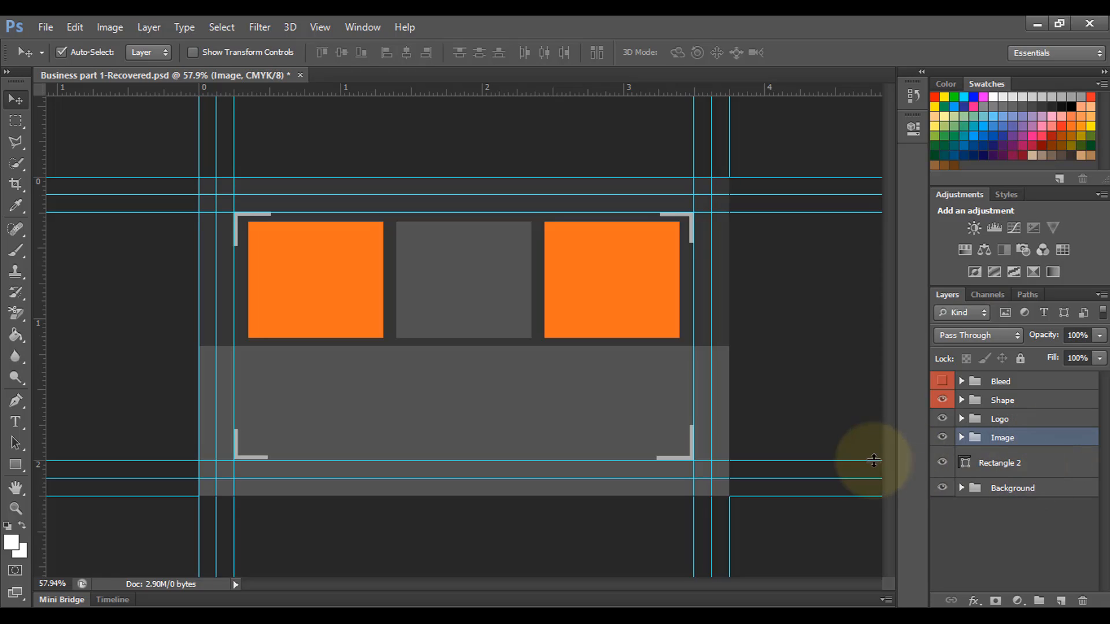
{"action": "left_click", "coordinate": [961, 438]}
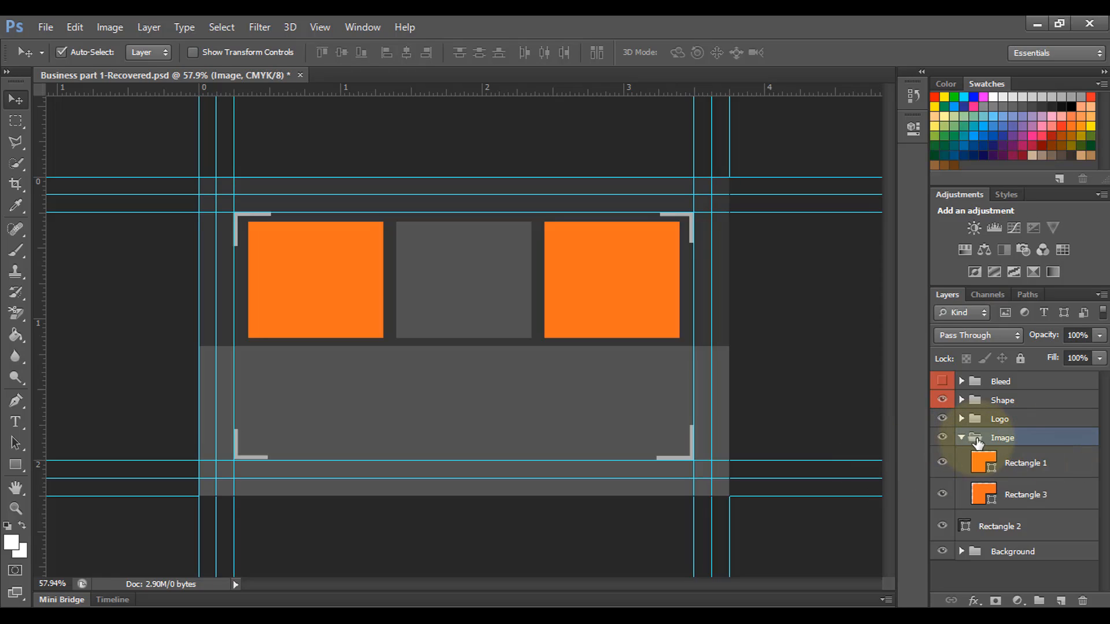
Step: Duplicate Rectangle 1, rasterize the copy, make it a smart object, and clip it onto Rectangle 1
{"action": "left_click", "coordinate": [1020, 466]}
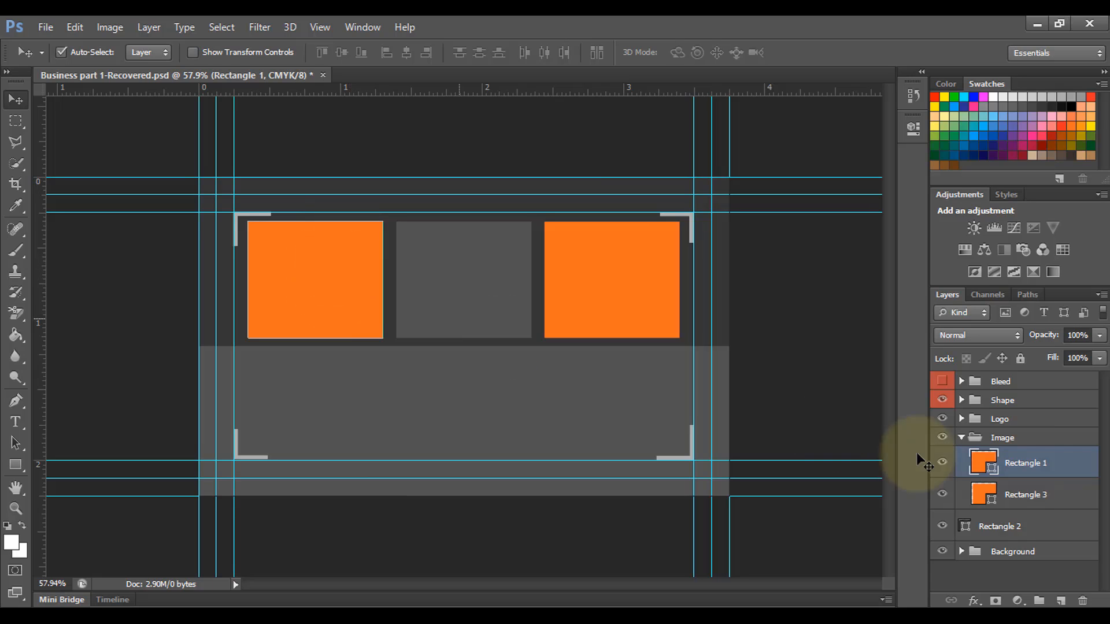
{"action": "right_click", "coordinate": [1017, 464]}
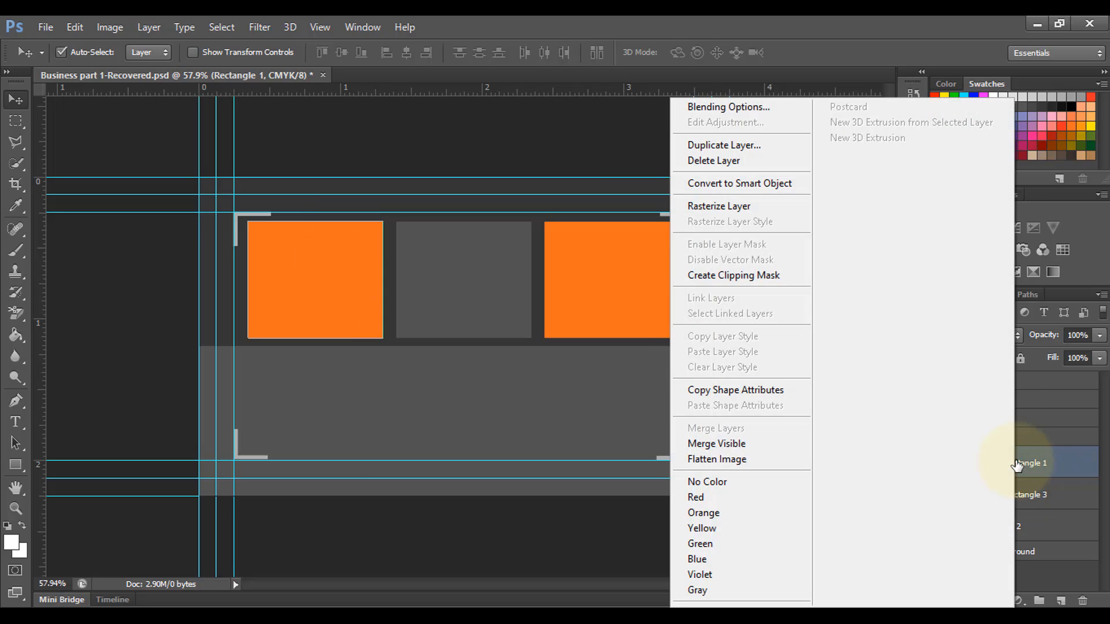
{"action": "left_click", "coordinate": [1020, 465]}
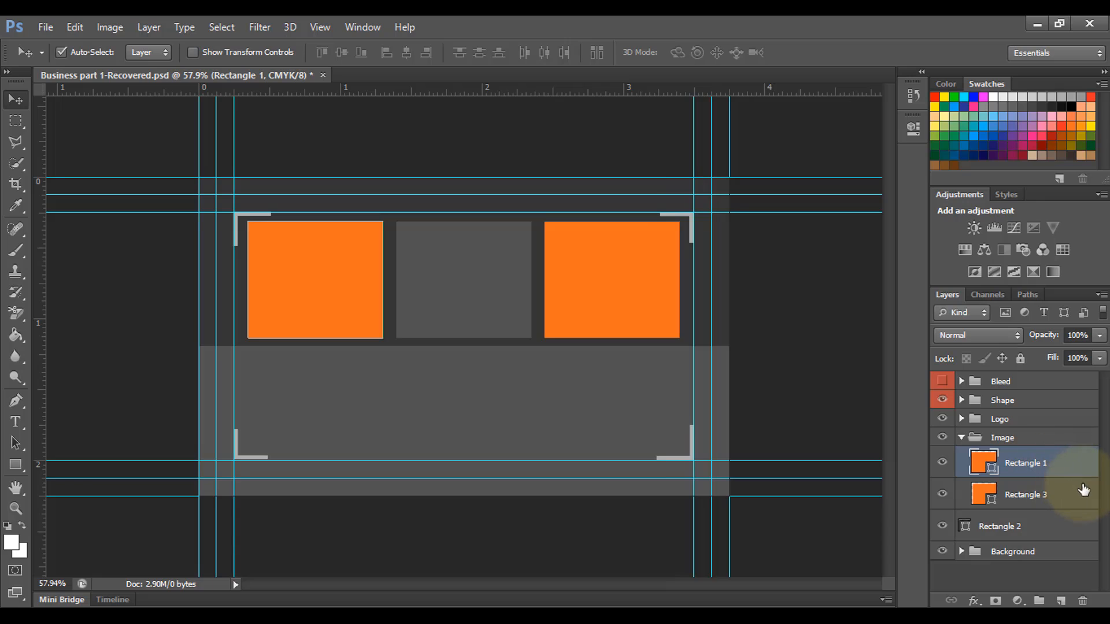
{"action": "key", "text": "ctrl+j"}
{"action": "right_click", "coordinate": [1029, 466]}
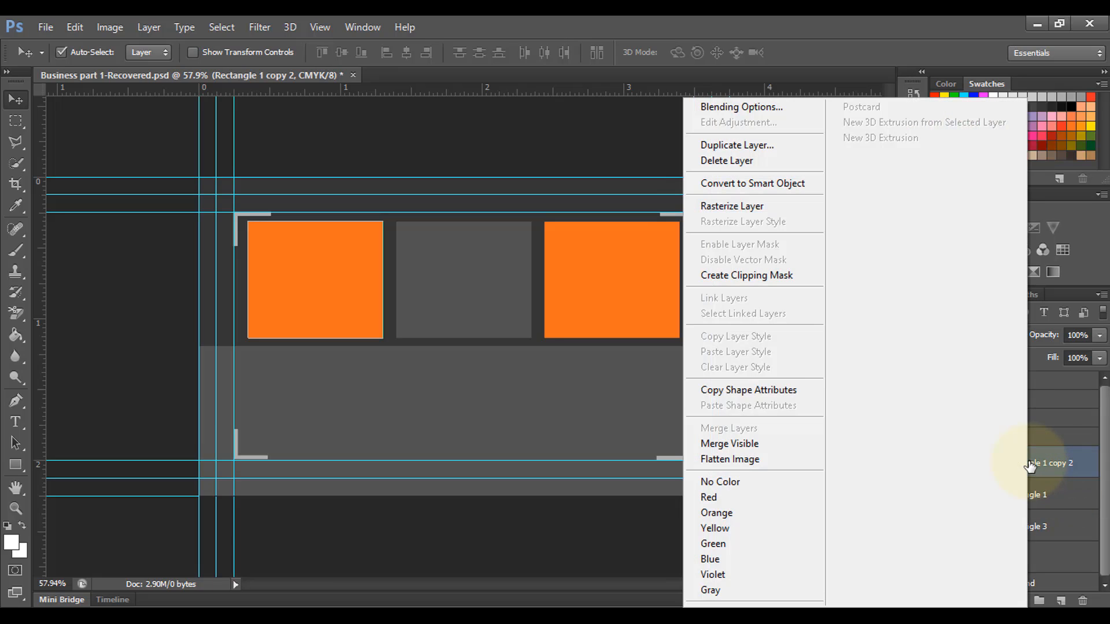
{"action": "left_click", "coordinate": [747, 207]}
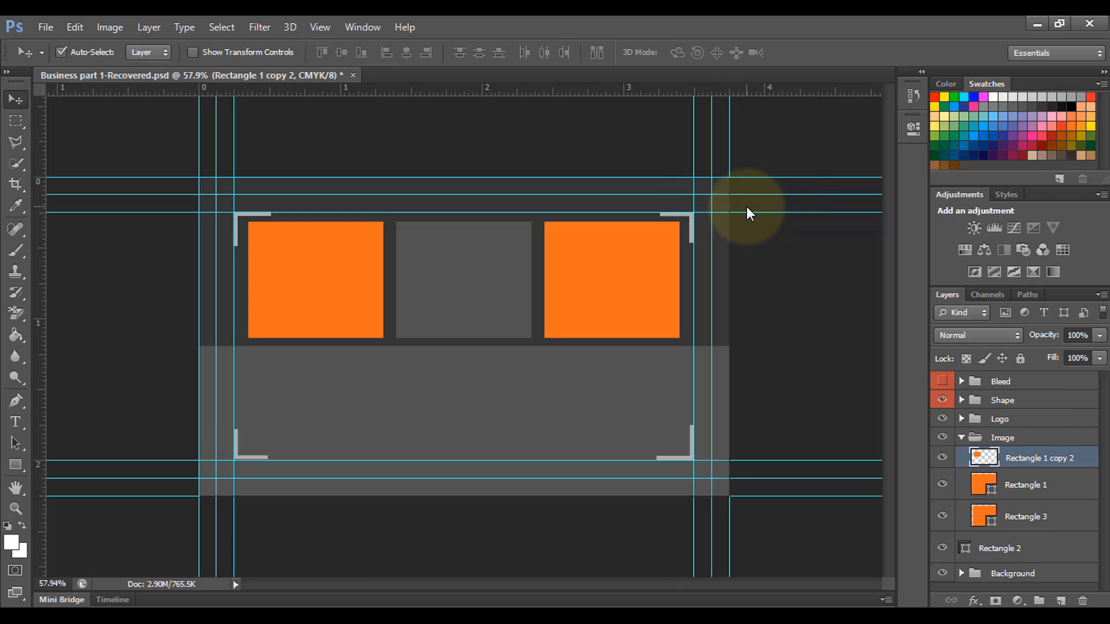
{"action": "right_click", "coordinate": [1009, 460]}
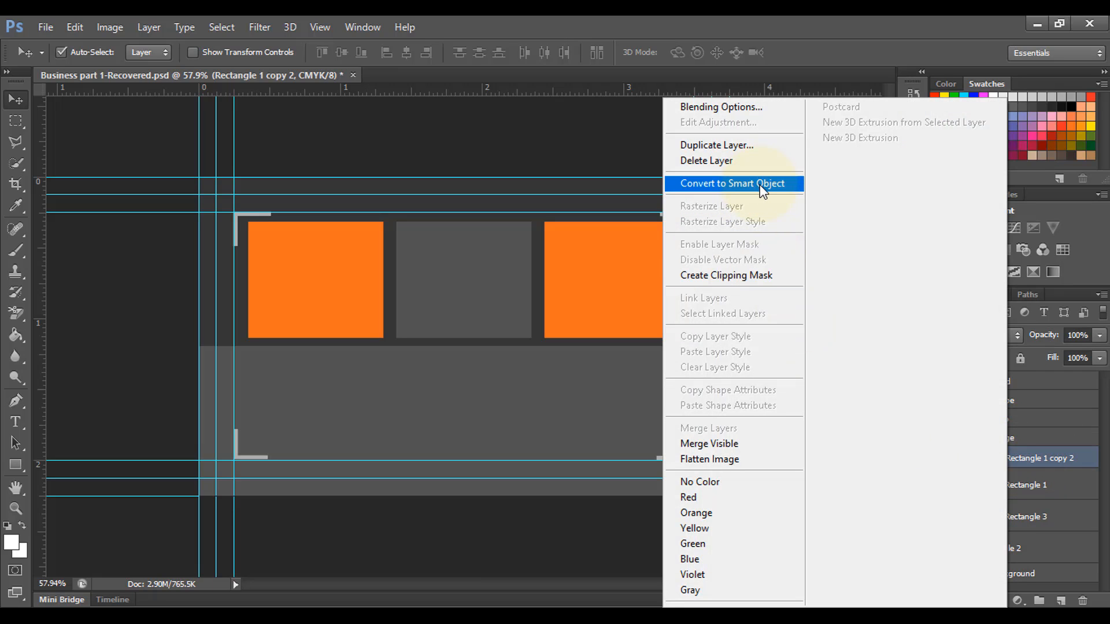
{"action": "left_click", "coordinate": [761, 191]}
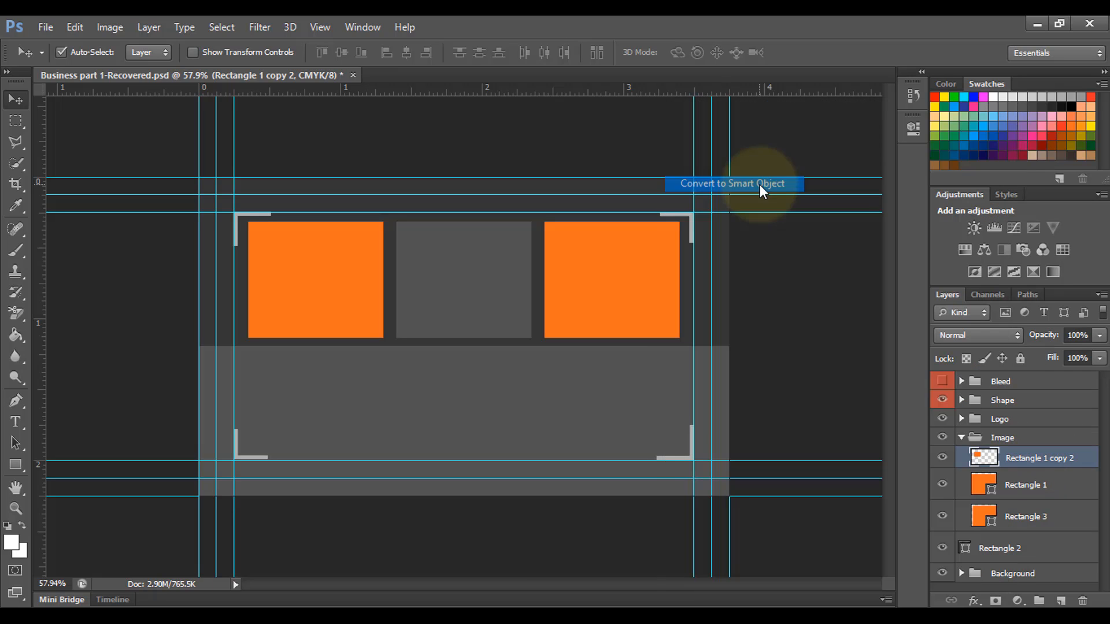
{"action": "right_click", "coordinate": [1009, 459]}
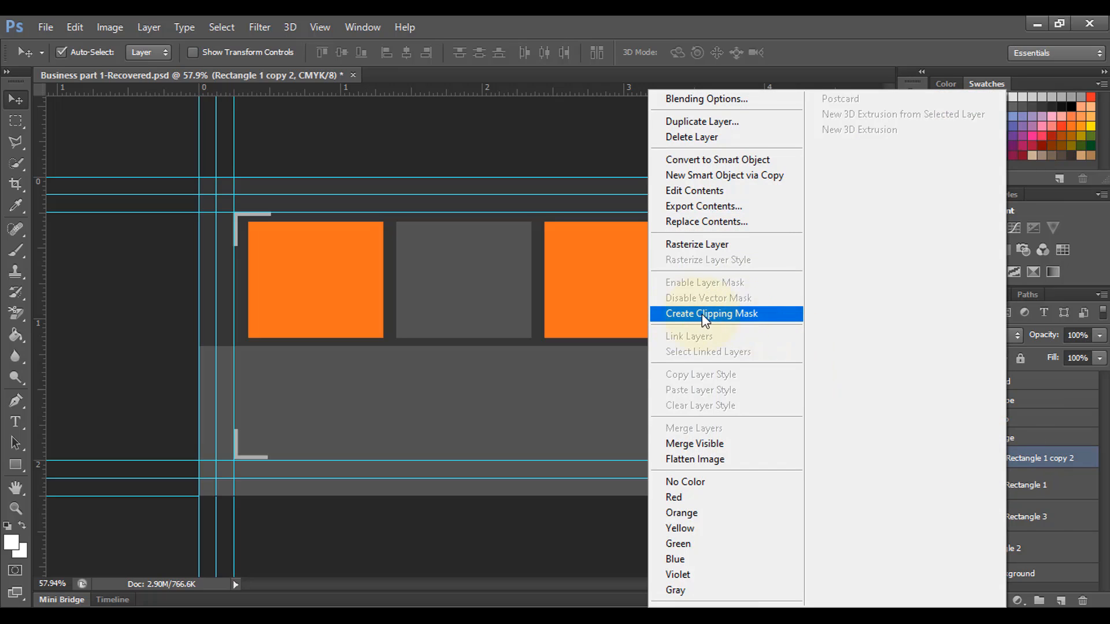
{"action": "left_click", "coordinate": [742, 315]}
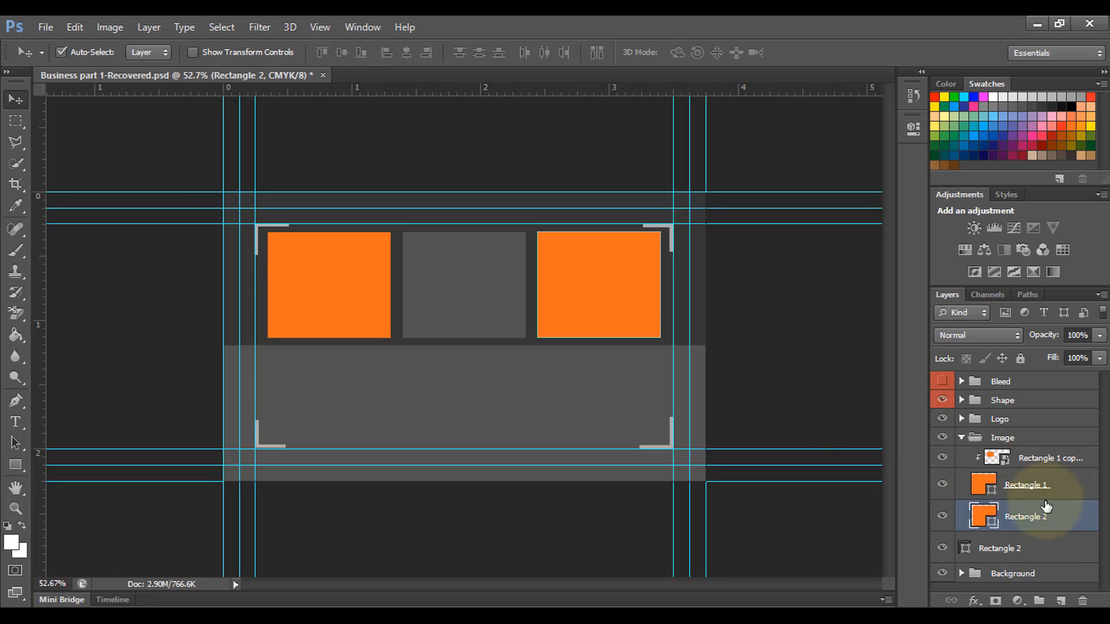
Step: Duplicate Rectangle 2, rasterize the copy, convert it to a smart object, and clip it to Rectangle 2
{"action": "left_click", "coordinate": [1027, 519]}
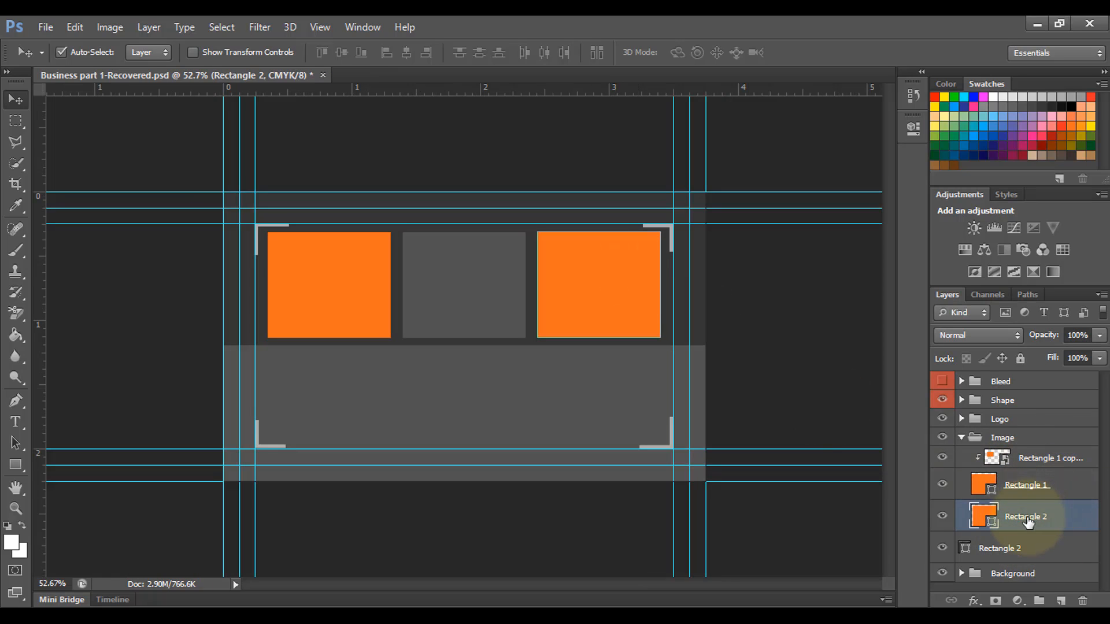
{"action": "key", "text": "ctrl+j"}
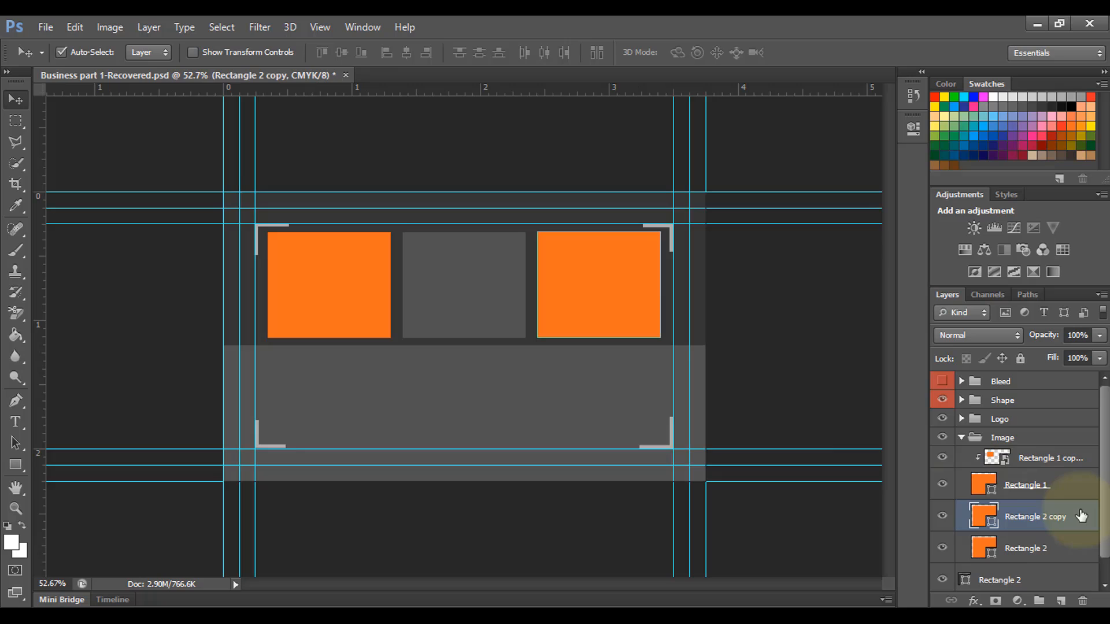
{"action": "right_click", "coordinate": [1035, 521]}
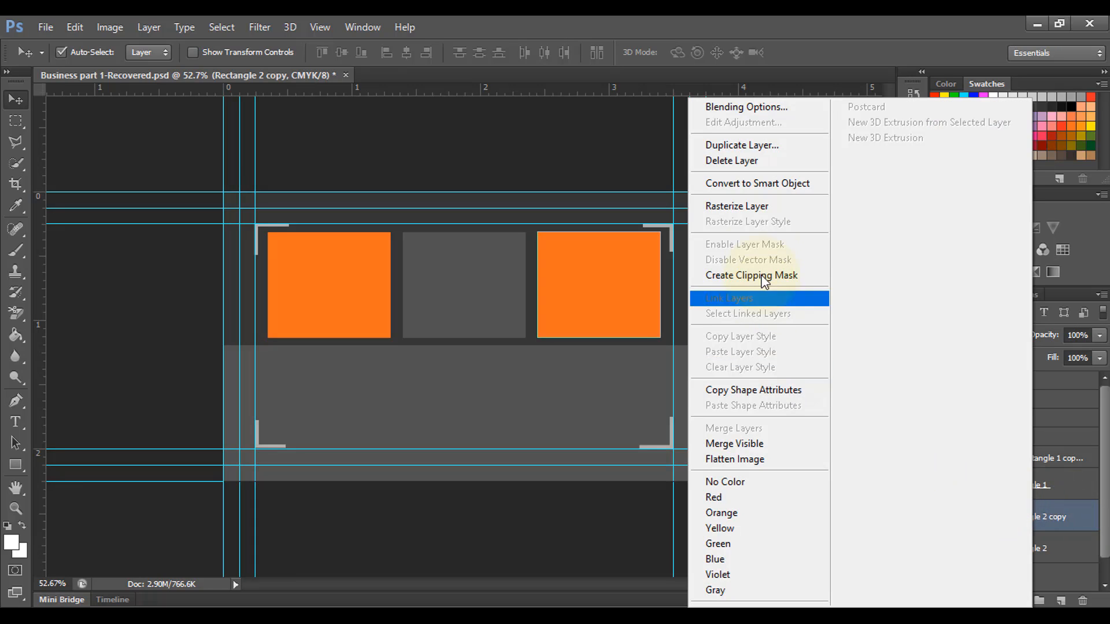
{"action": "left_click", "coordinate": [763, 207]}
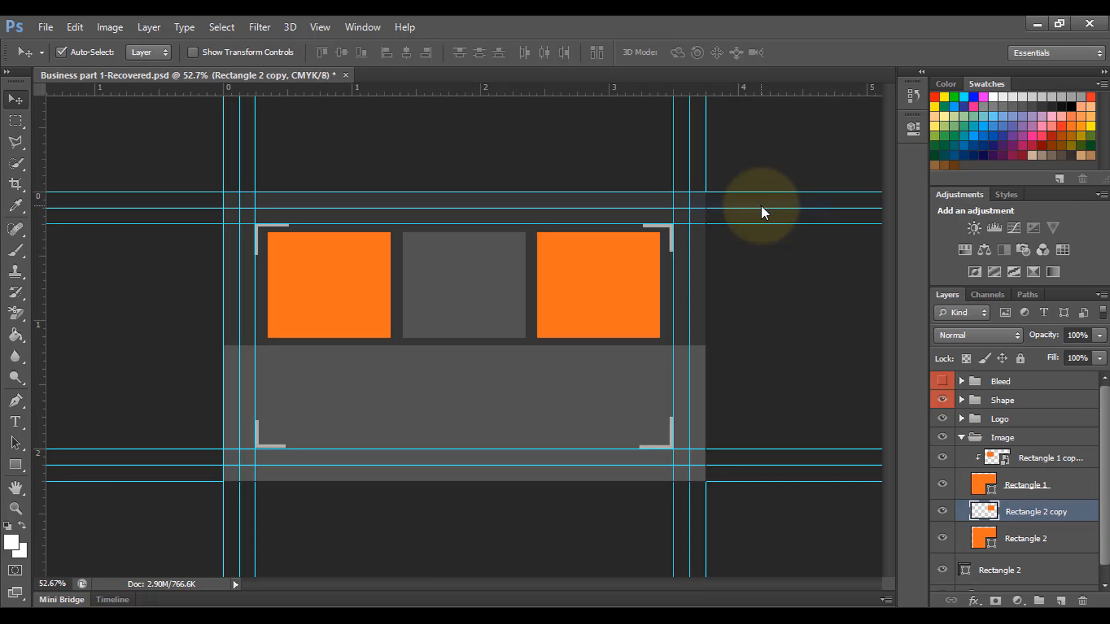
{"action": "right_click", "coordinate": [1032, 514]}
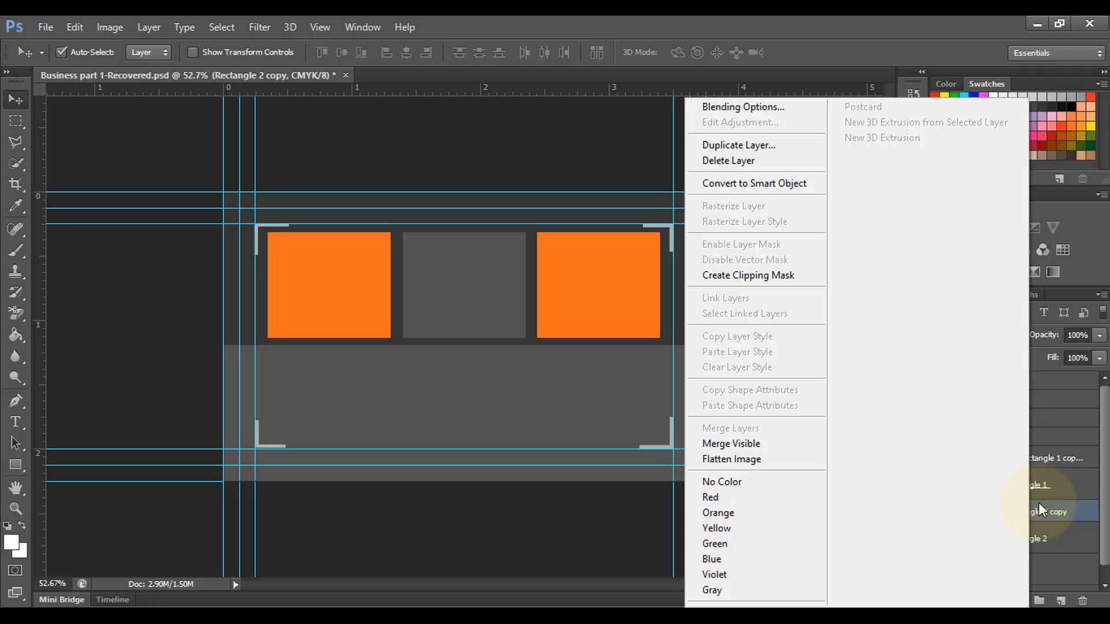
{"action": "left_click", "coordinate": [778, 184]}
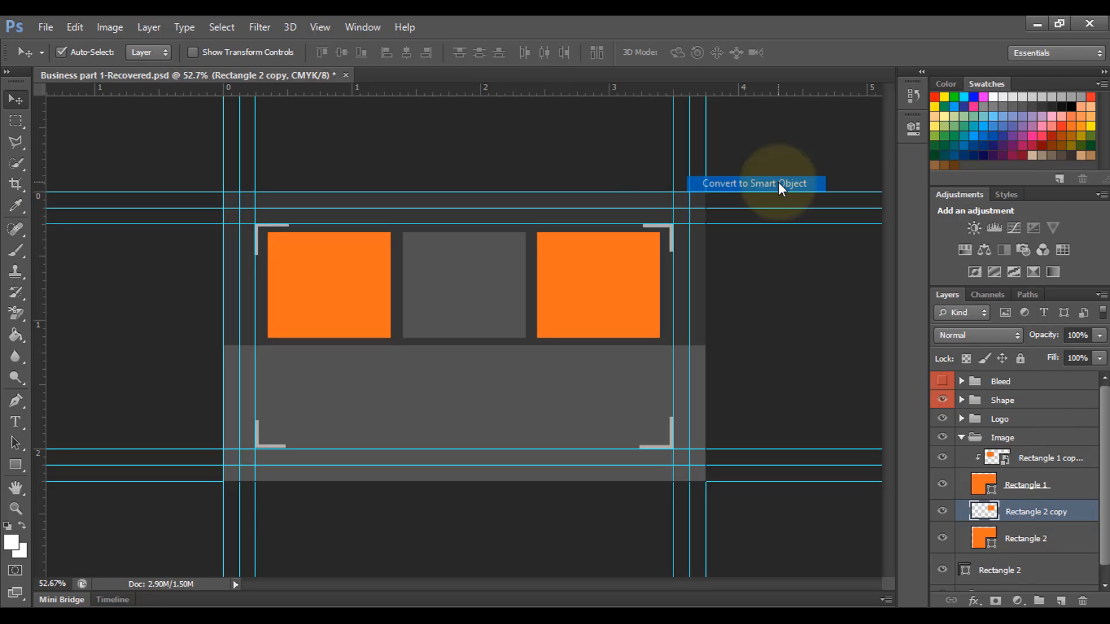
{"action": "right_click", "coordinate": [1016, 514]}
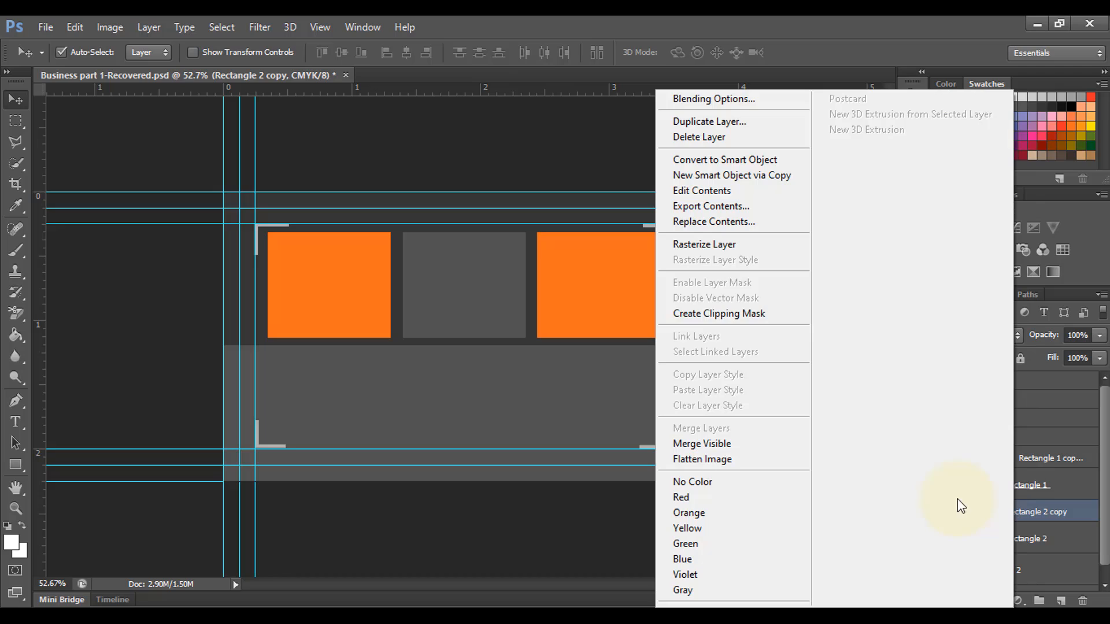
{"action": "left_click", "coordinate": [769, 315]}
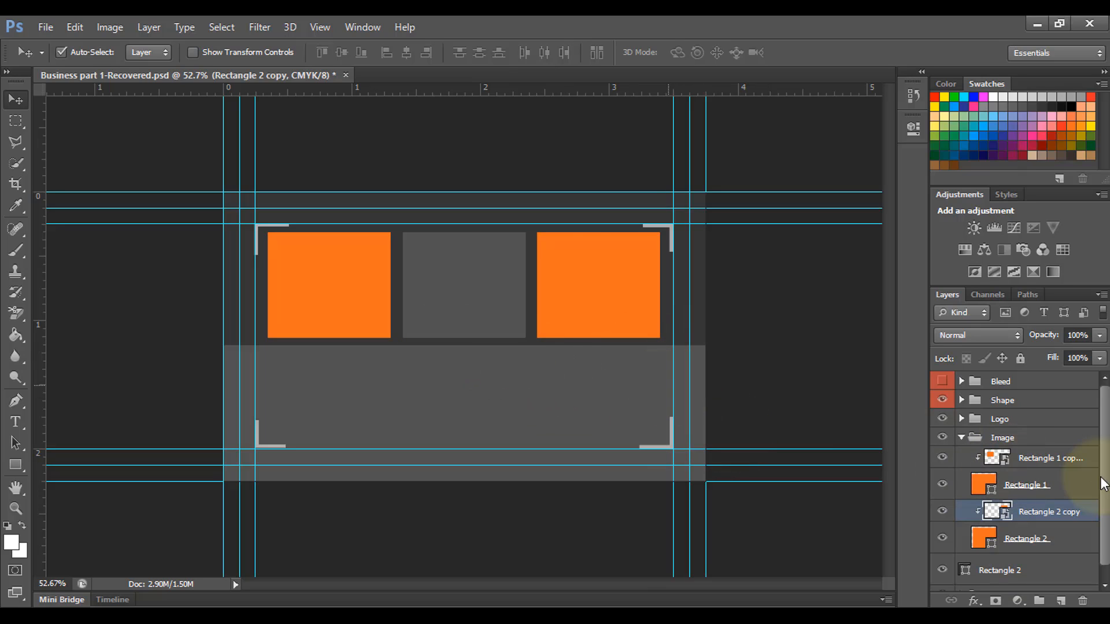
{"action": "left_click", "coordinate": [1000, 459]}
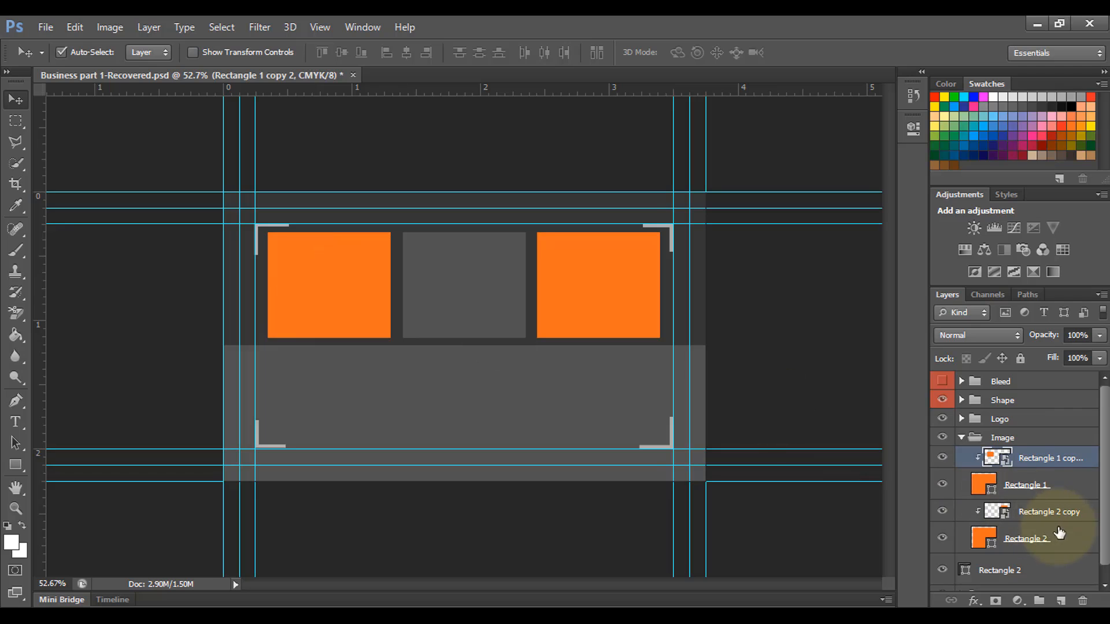
{"action": "left_click", "coordinate": [631, 622]}
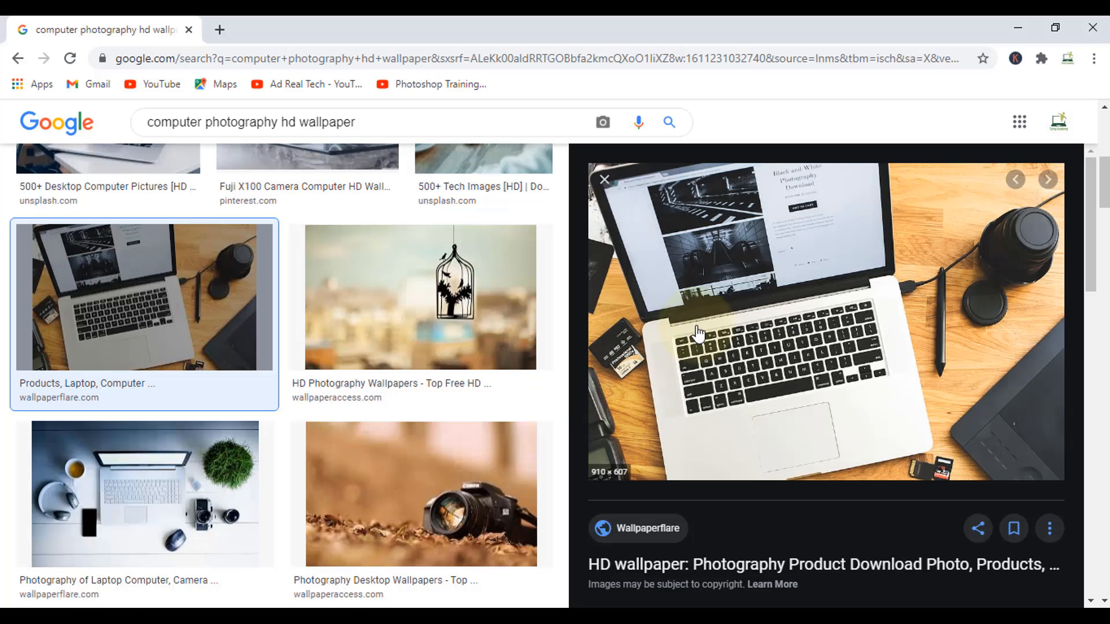
Step: Copy the laptop-on-wooden-desk wallpaper from Google Images and go back to Photoshop
{"action": "right_click", "coordinate": [775, 275]}
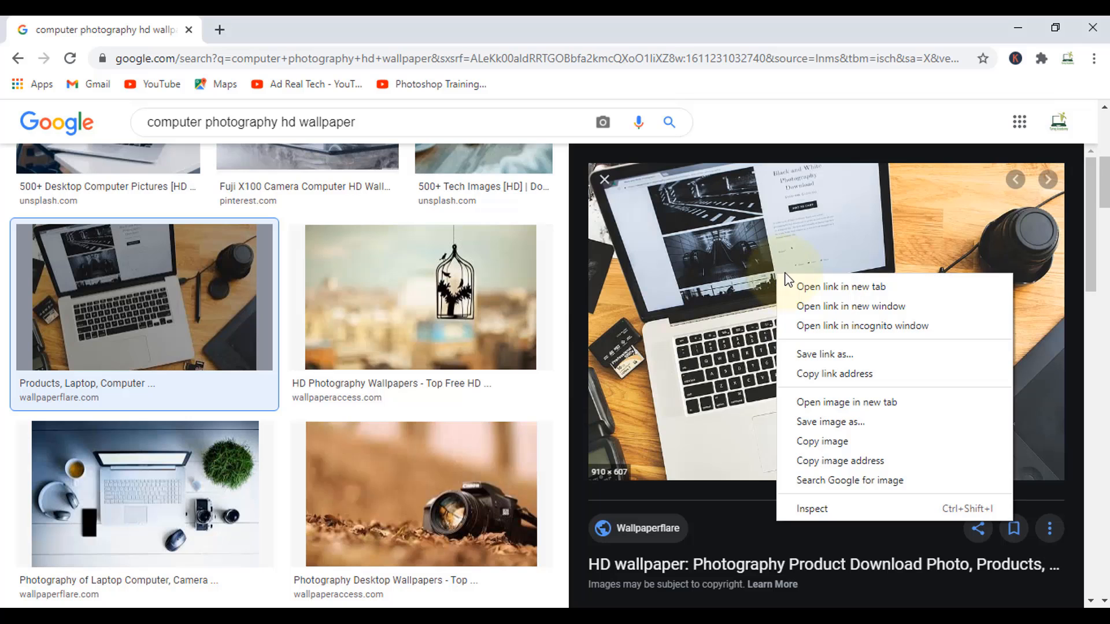
{"action": "left_click", "coordinate": [836, 440]}
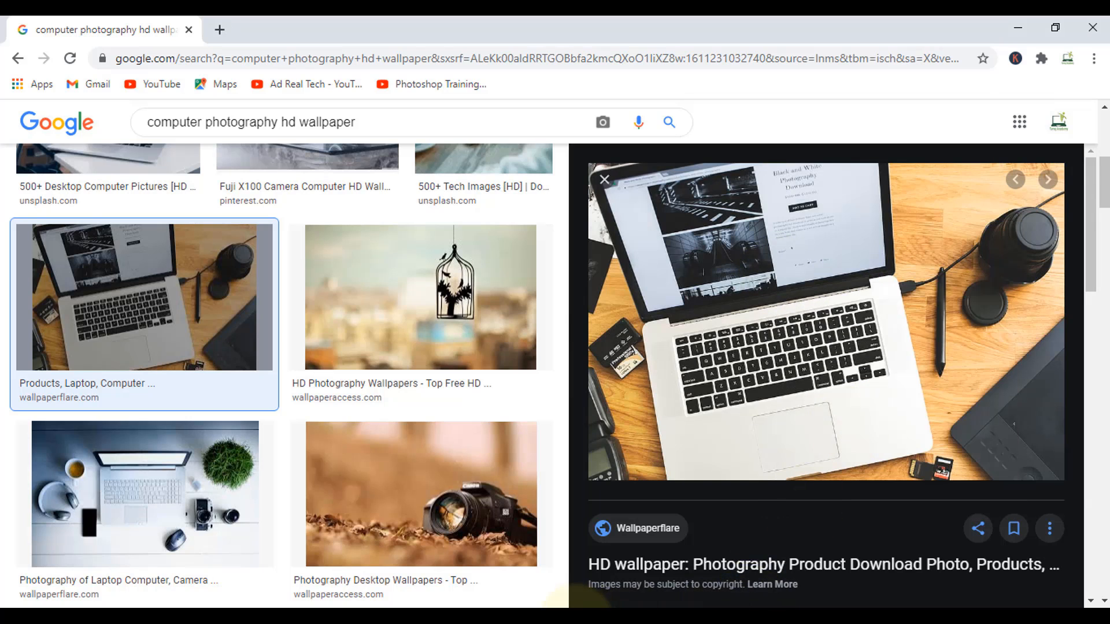
{"action": "key", "text": "alt+Tab"}
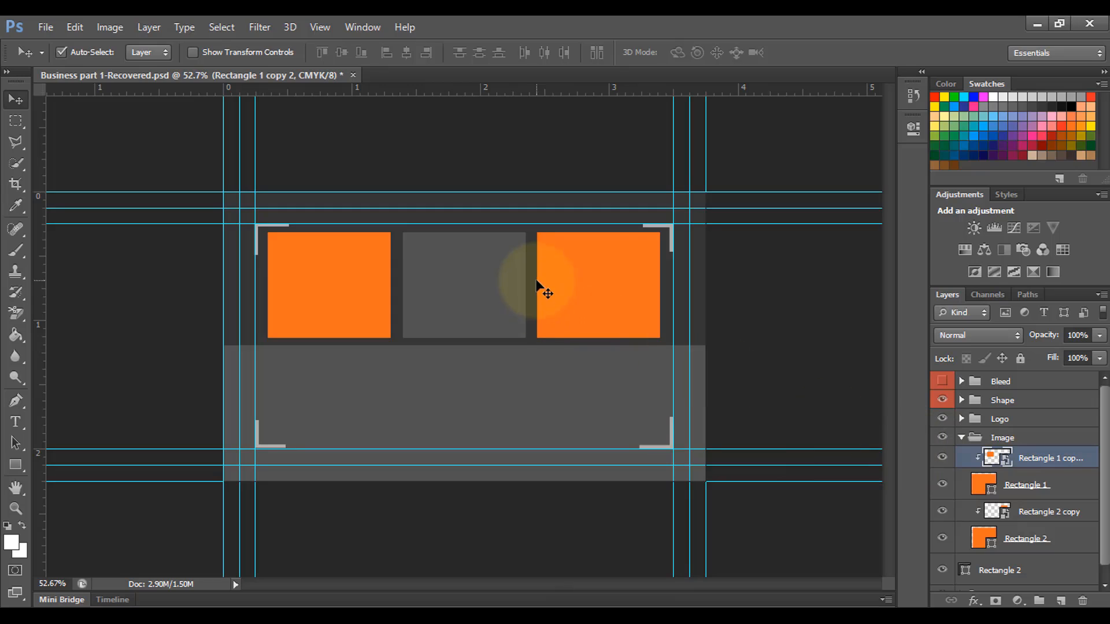
Step: Paste the laptop photo into the left square's smart object, scale it to fit, save and close
{"action": "double_click", "coordinate": [996, 458]}
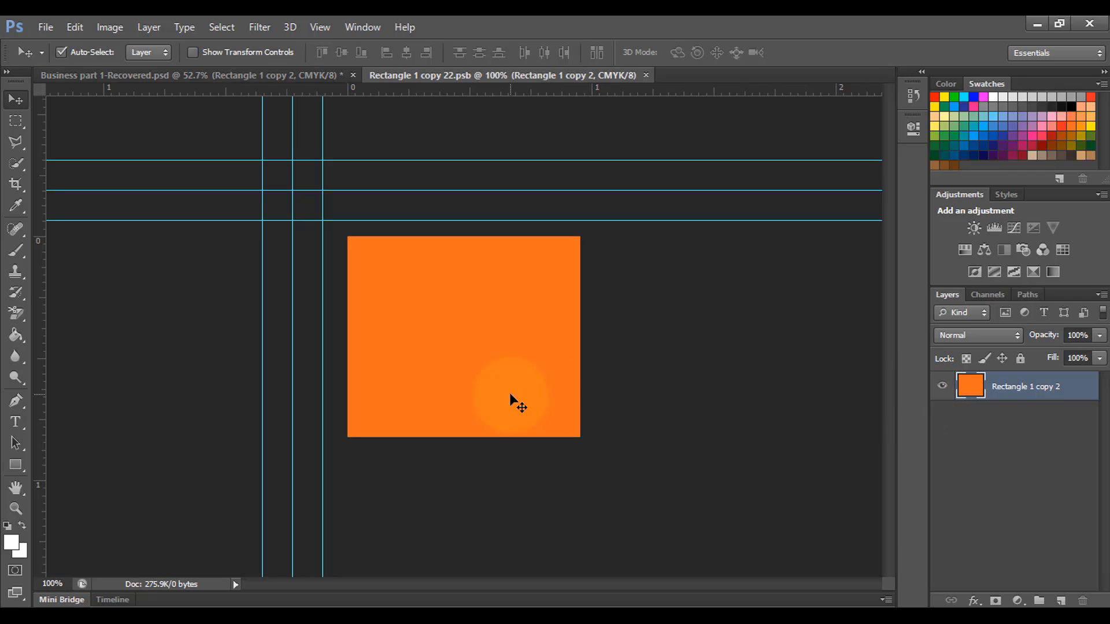
{"action": "key", "text": "ctrl+v"}
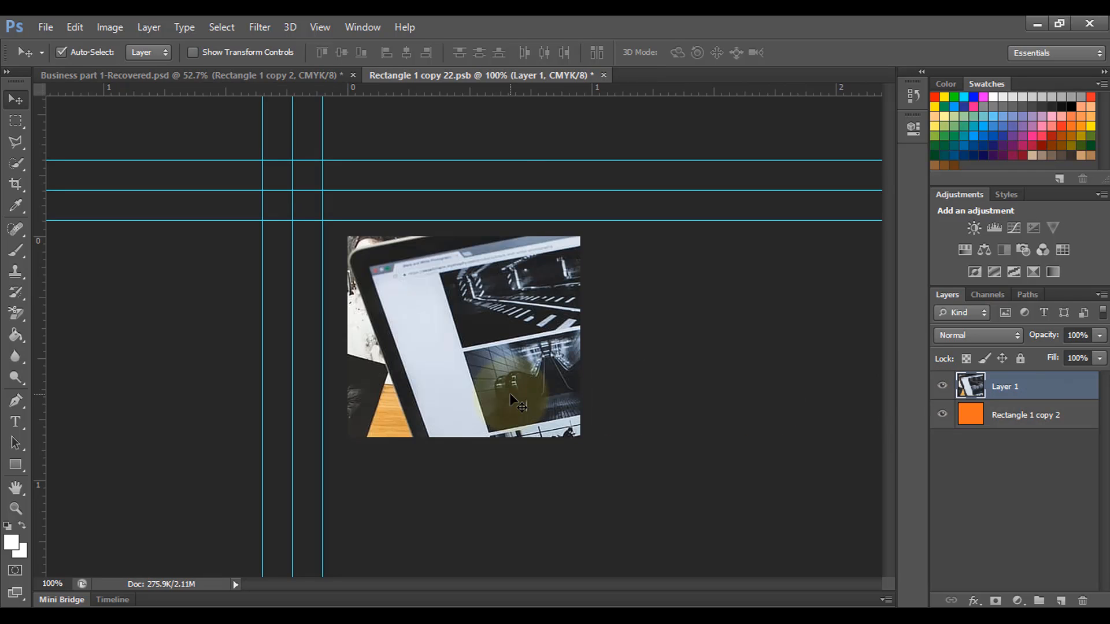
{"action": "key", "text": "ctrl+t"}
{"action": "scroll", "coordinate": [650, 377], "scroll_direction": "down", "scroll_amount": 3}
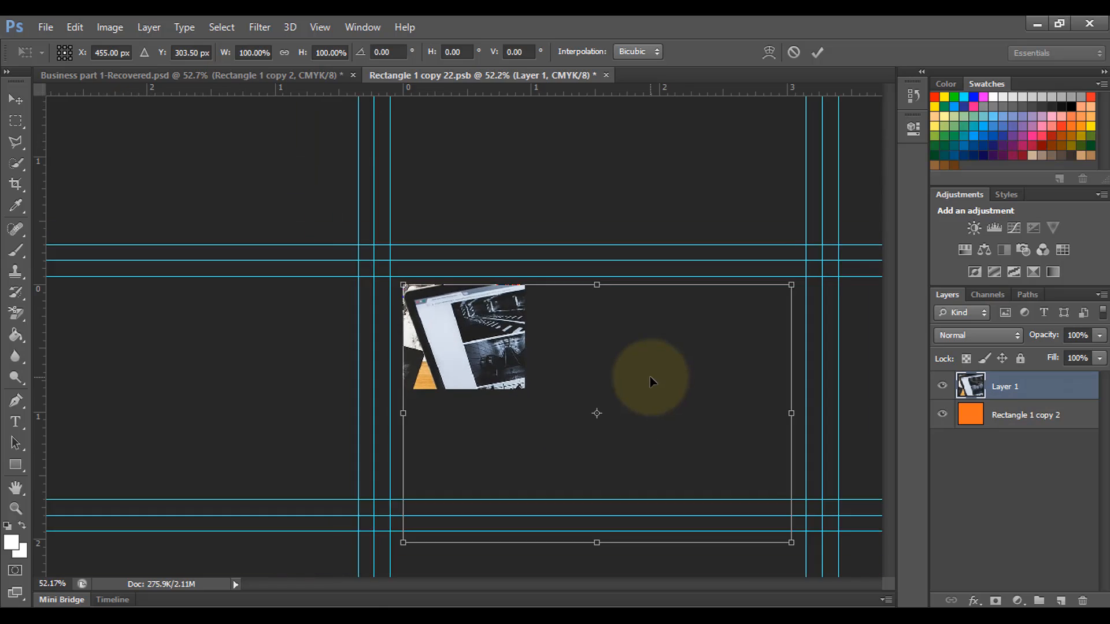
{"action": "left_click_drag", "start_coordinate": [733, 507], "coordinate": [552, 380]}
{"action": "key", "text": "Return"}
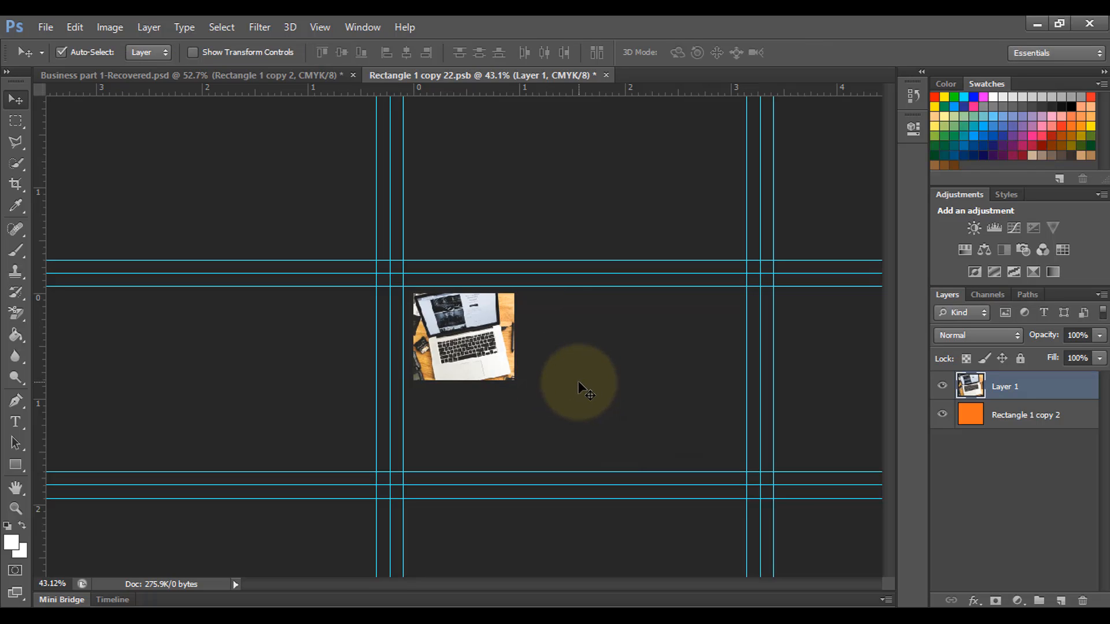
{"action": "key", "text": "ctrl+s"}
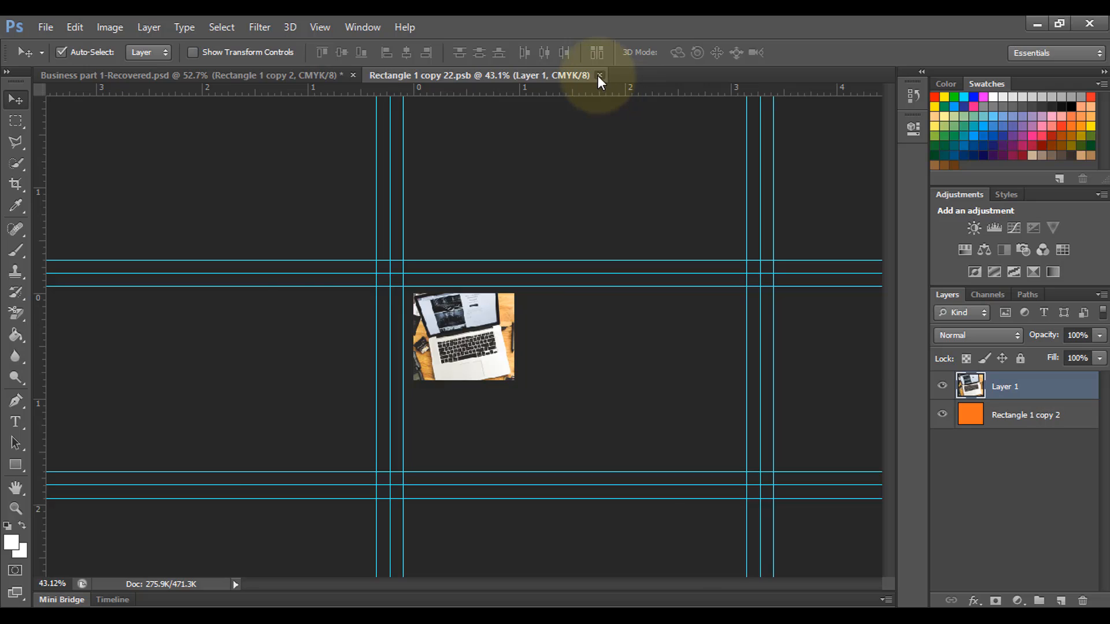
{"action": "left_click", "coordinate": [599, 75]}
{"action": "scroll", "coordinate": [382, 341], "scroll_direction": "up", "scroll_amount": 3}
{"action": "scroll", "coordinate": [381, 345], "scroll_direction": "down", "scroll_amount": 1}
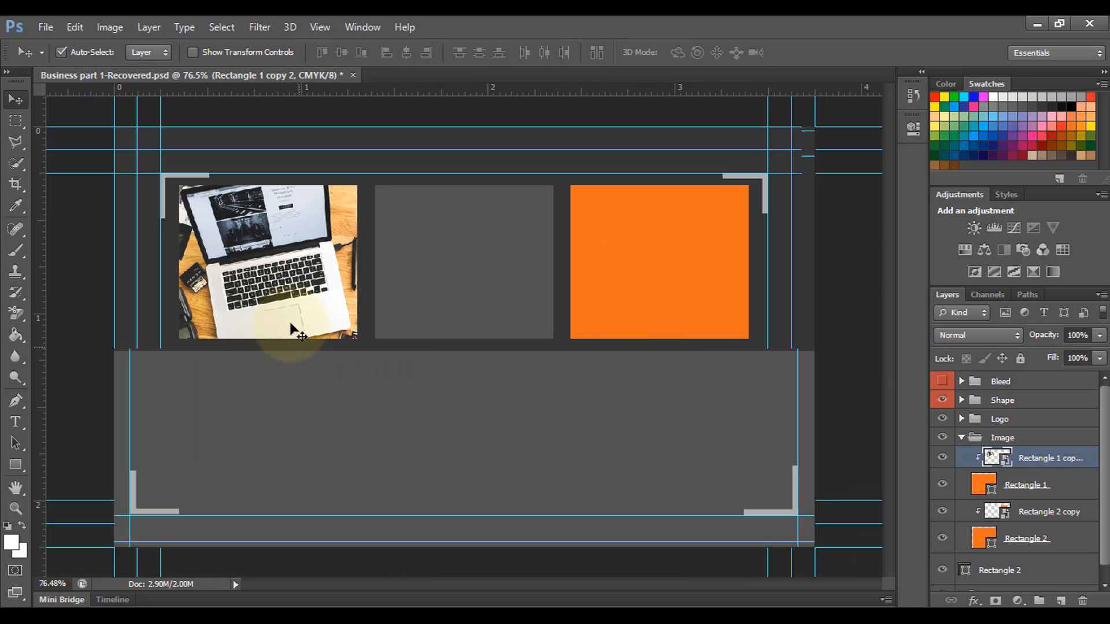
Step: Open the Rectangle 2 copy smart object as Rectangle 2 copy2.psb, then go to the browser
{"action": "left_click", "coordinate": [1003, 517]}
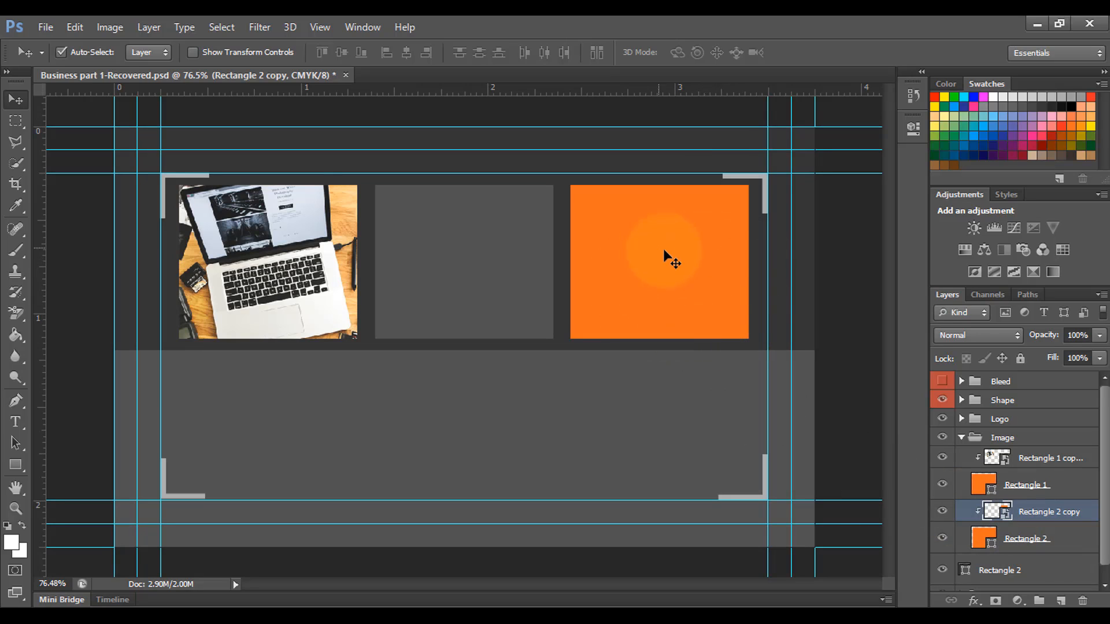
{"action": "double_click", "coordinate": [1002, 512]}
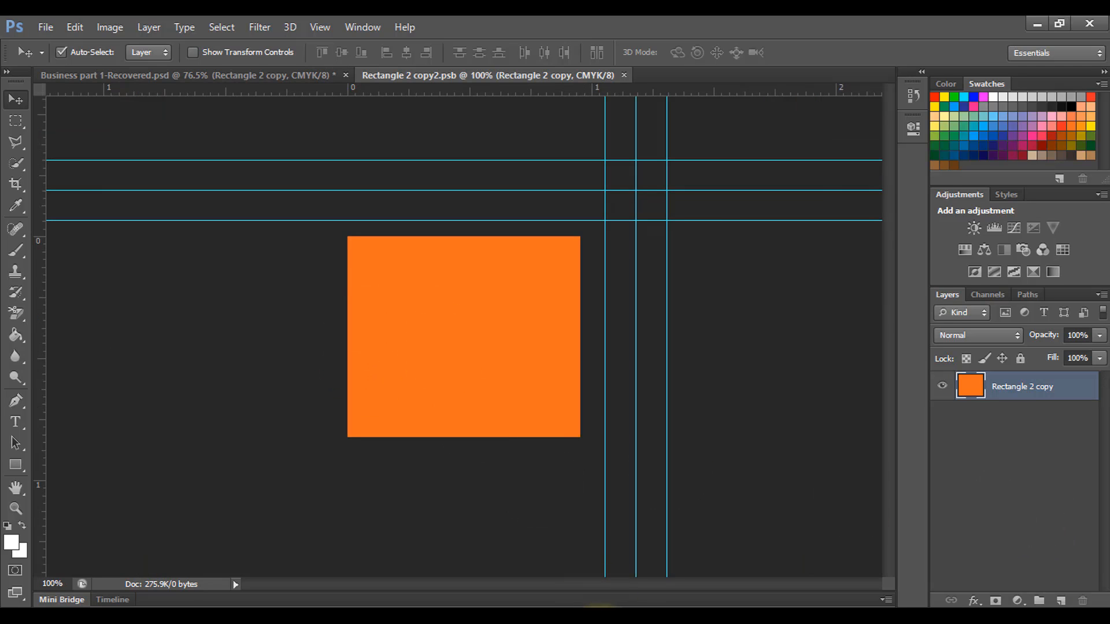
{"action": "left_click", "coordinate": [619, 616]}
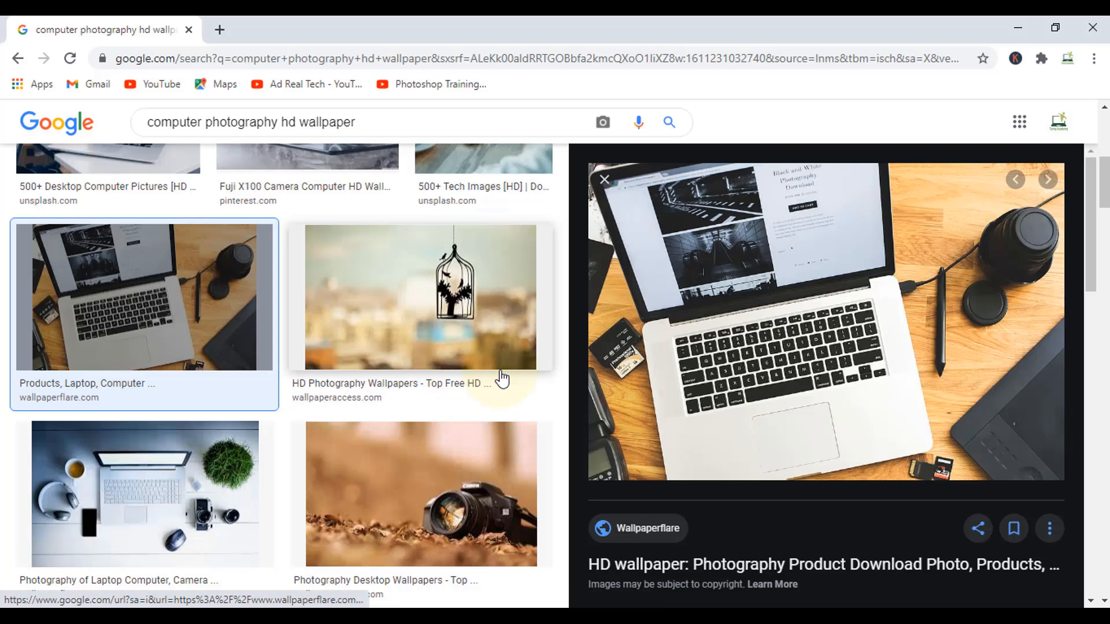
Step: Copy the Fuji X100 camera-and-laptop wallpaper from the image results and return to Photoshop
{"action": "scroll", "coordinate": [501, 378], "scroll_direction": "up", "scroll_amount": 4}
{"action": "left_click", "coordinate": [338, 364]}
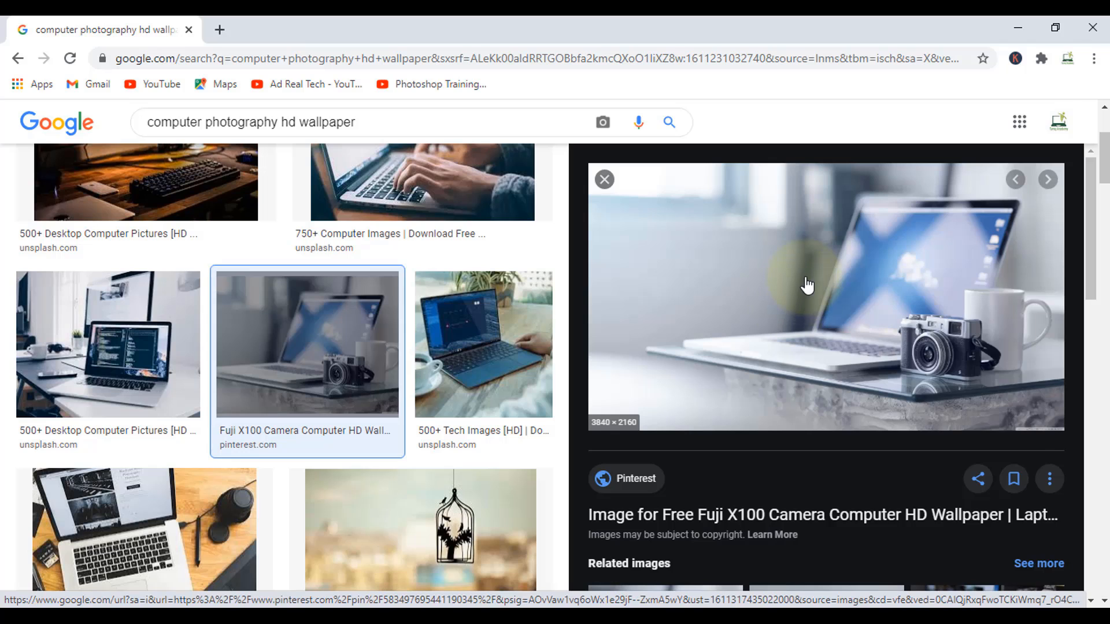
{"action": "right_click", "coordinate": [802, 281]}
{"action": "left_click", "coordinate": [881, 449]}
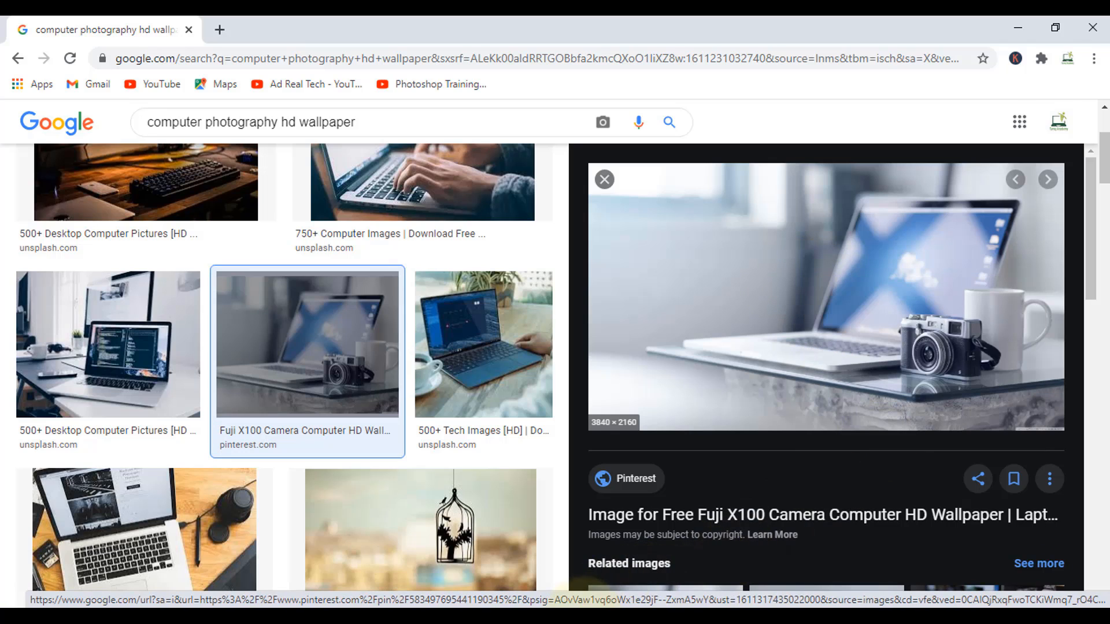
{"action": "left_click", "coordinate": [591, 614]}
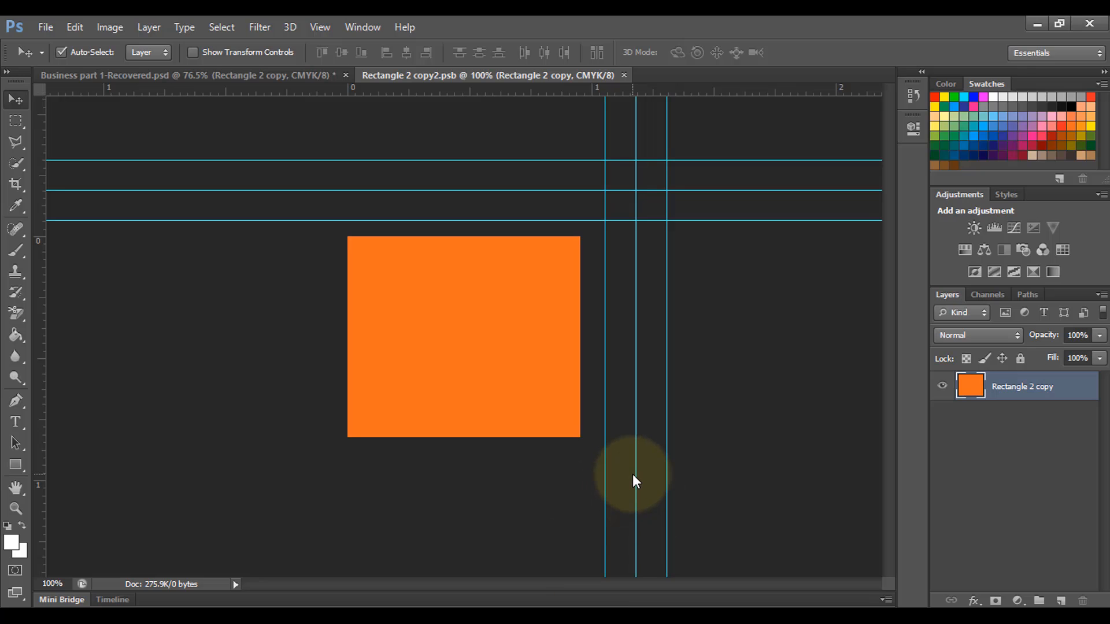
Step: Paste the camera-and-laptop photo, shrink and shift it to cover the right square, then close the .psb
{"action": "key", "text": "ctrl+v"}
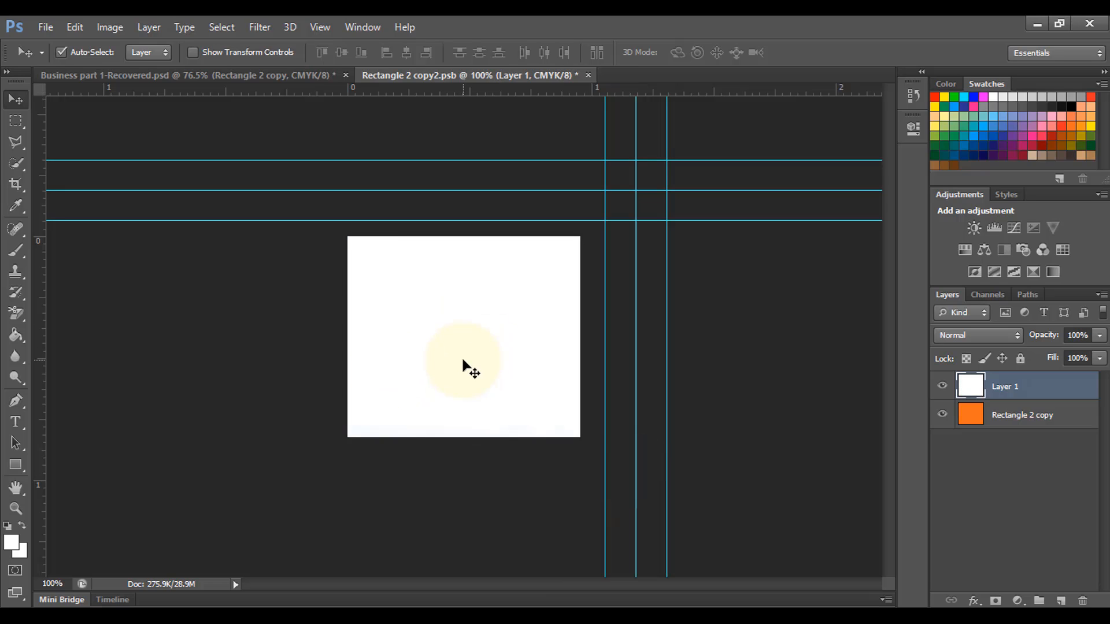
{"action": "key", "text": "ctrl+t"}
{"action": "key", "text": "ctrl+0"}
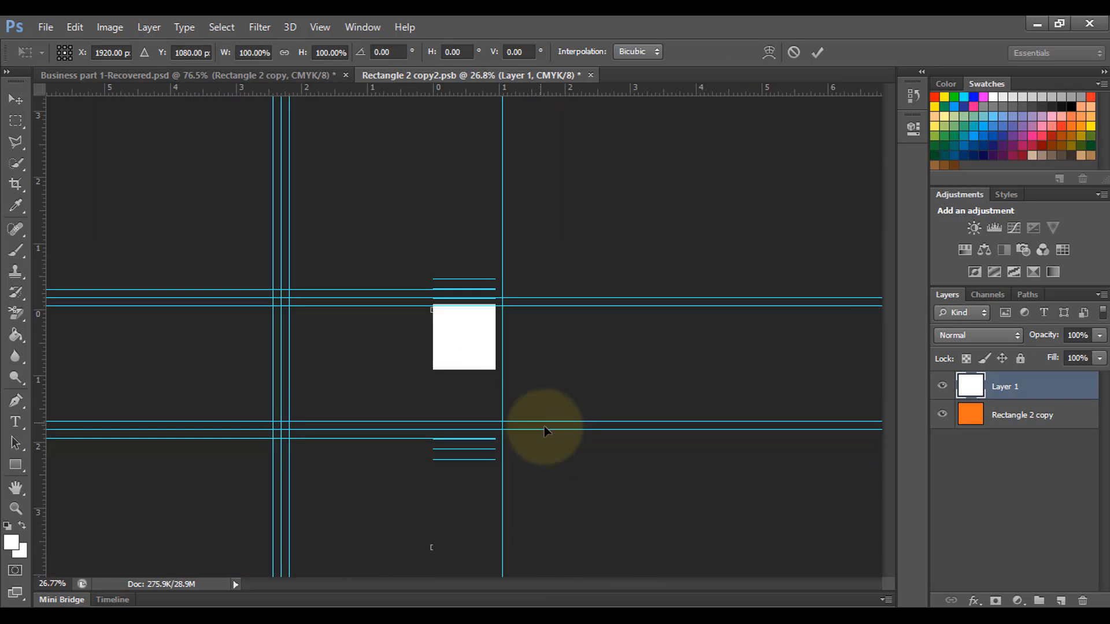
{"action": "scroll", "coordinate": [553, 431], "scroll_direction": "down", "scroll_amount": 5}
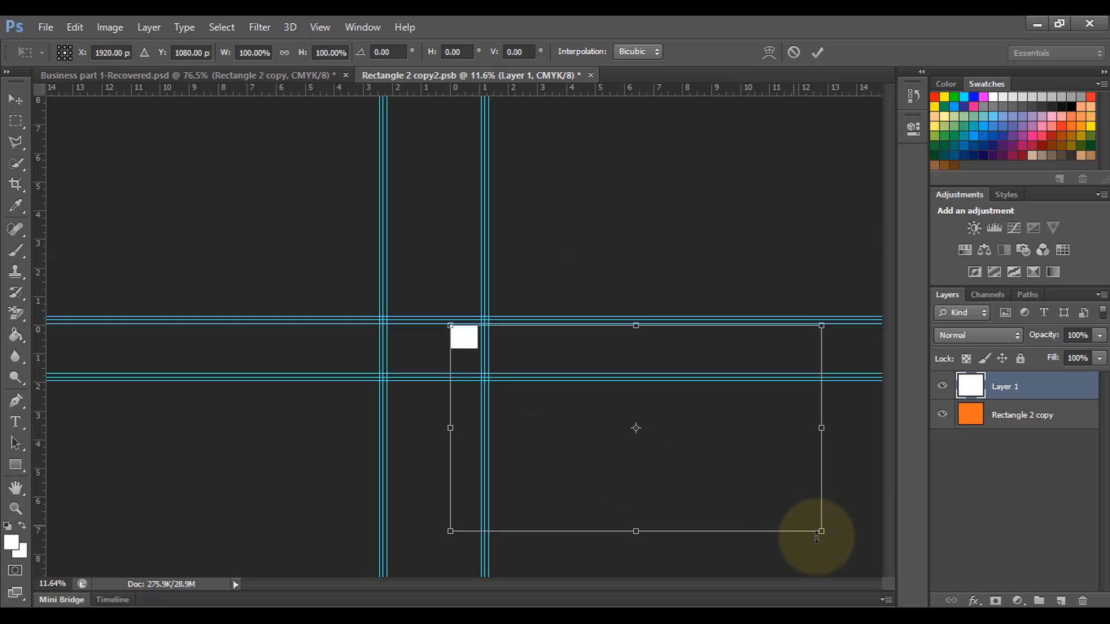
{"action": "left_click_drag", "start_coordinate": [817, 534], "coordinate": [496, 352]}
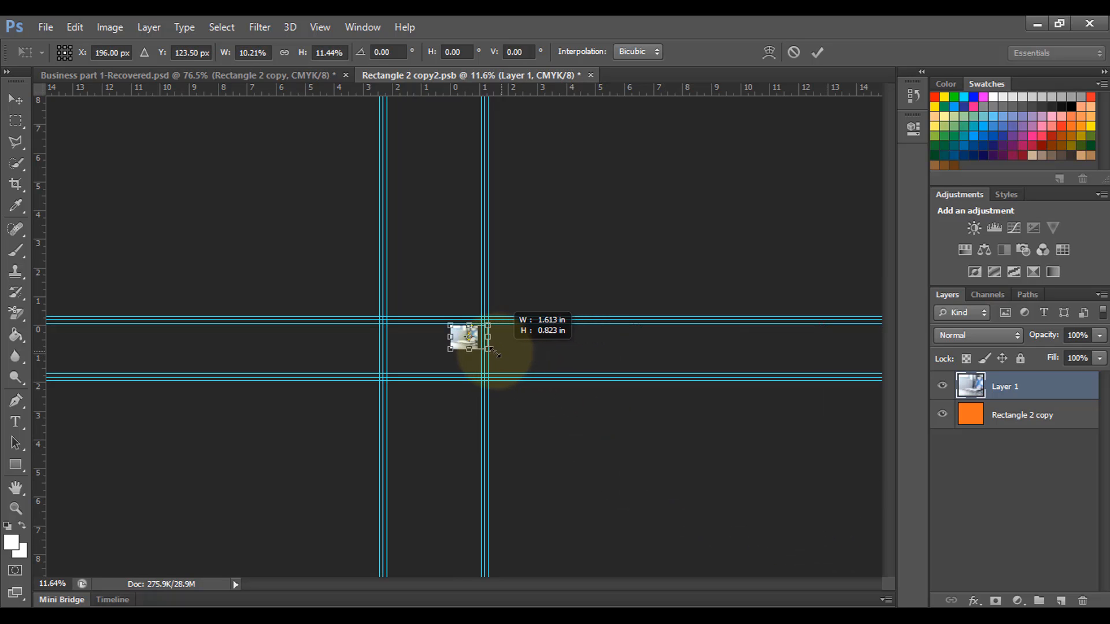
{"action": "scroll", "coordinate": [581, 396], "scroll_direction": "up", "scroll_amount": 10}
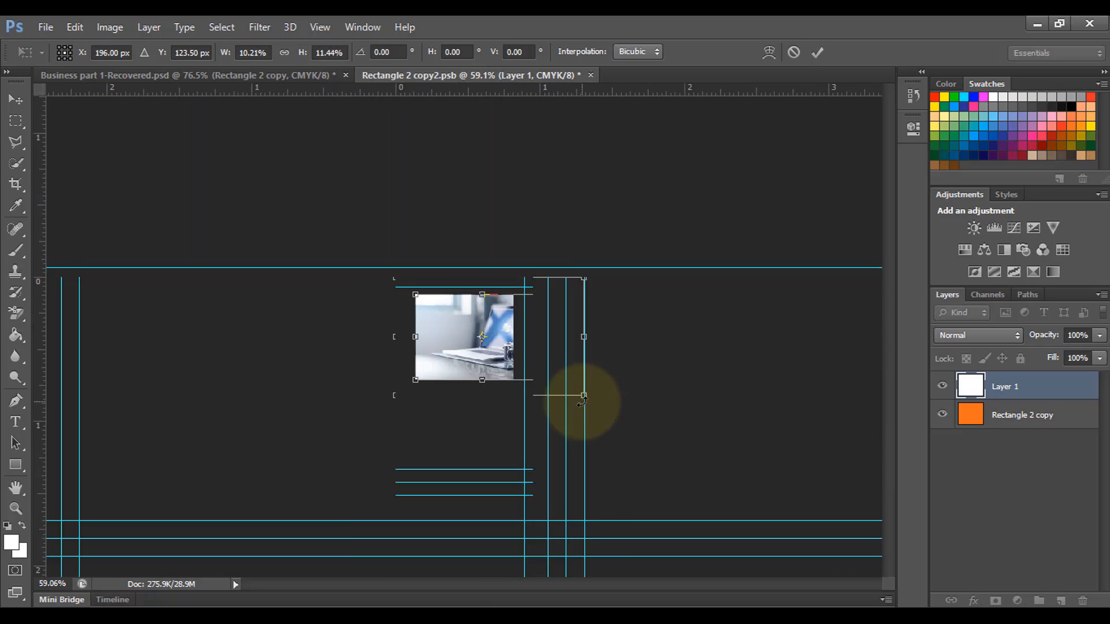
{"action": "left_click_drag", "start_coordinate": [532, 403], "coordinate": [473, 343]}
{"action": "key", "text": "Return"}
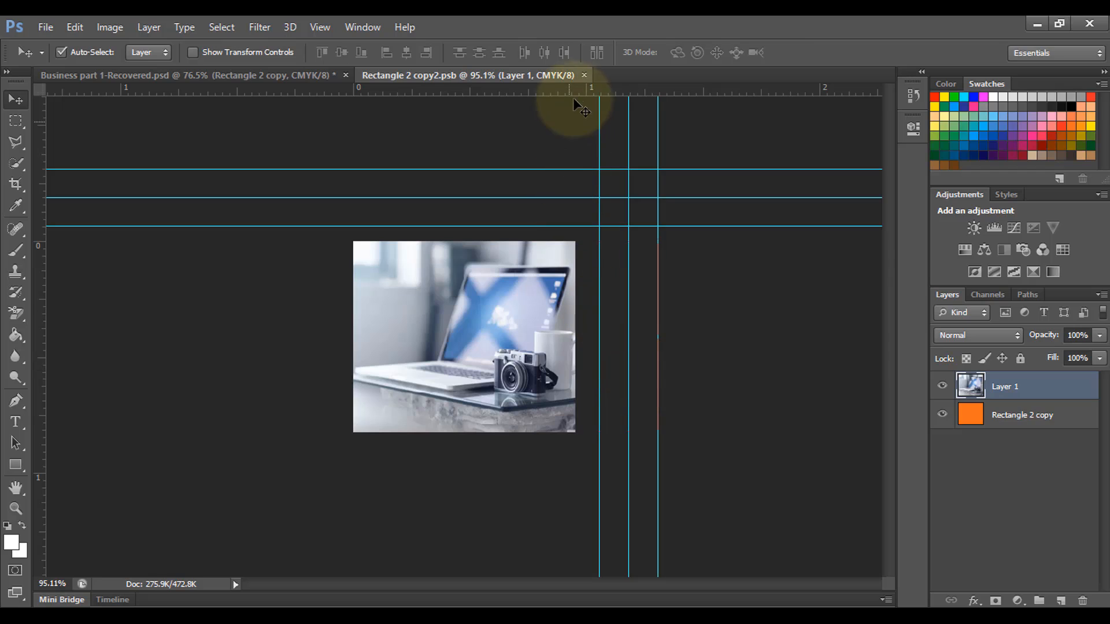
{"action": "left_click", "coordinate": [584, 75]}
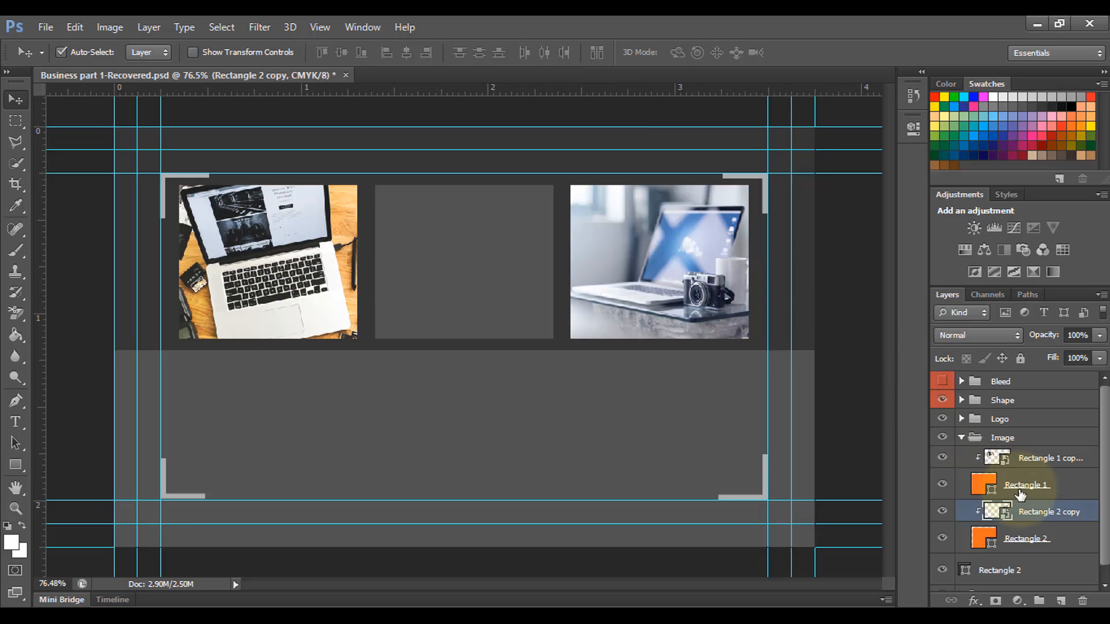
Step: Move the brand-01 logo layer into the Logo group
{"action": "left_click", "coordinate": [962, 438]}
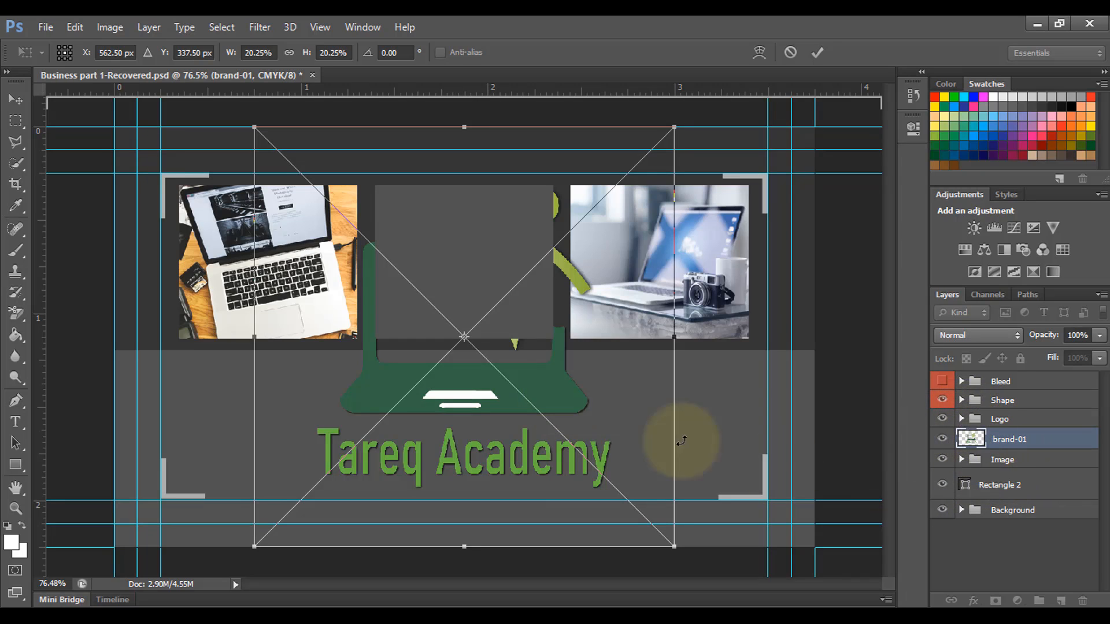
{"action": "left_click", "coordinate": [957, 421]}
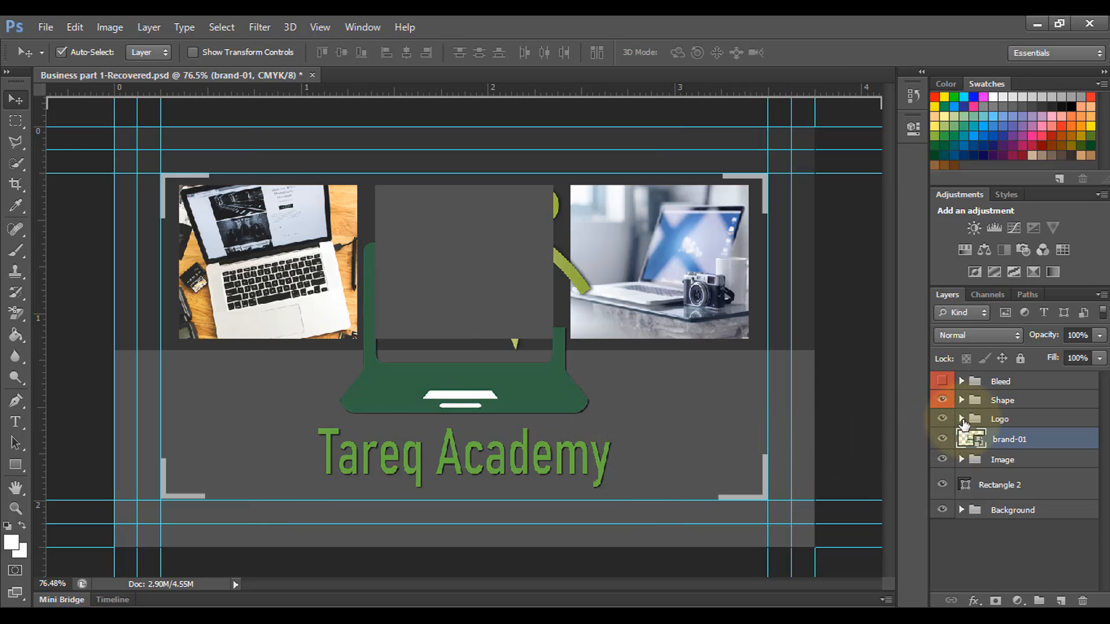
{"action": "left_click", "coordinate": [961, 419]}
{"action": "left_click_drag", "start_coordinate": [1013, 472], "coordinate": [1028, 434]}
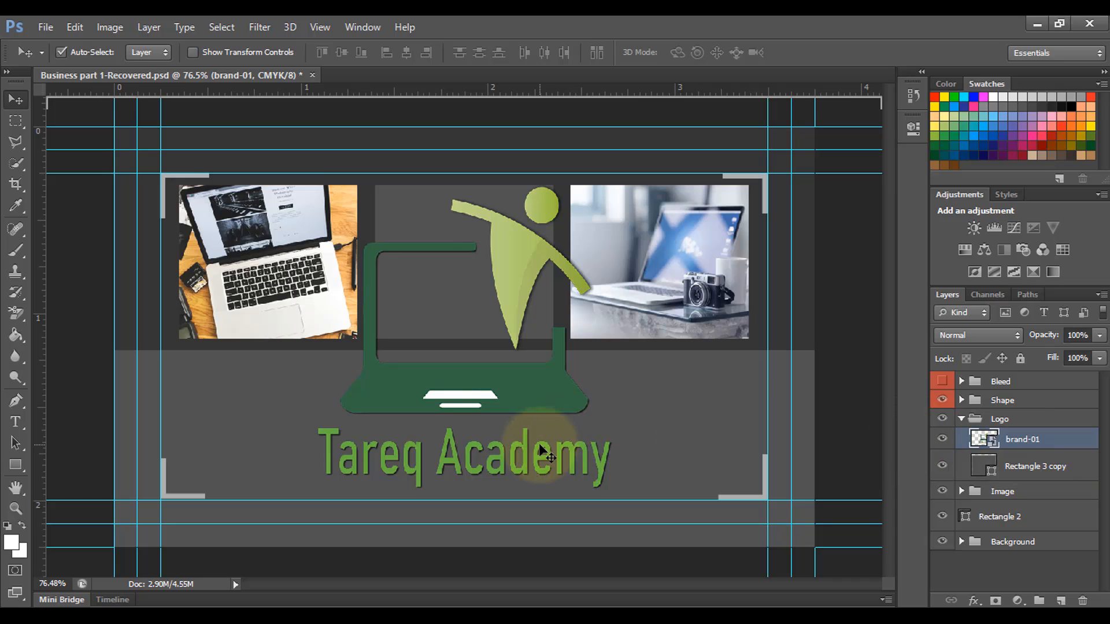
Step: Scale the logo down to 4.35% and place it near the top of the middle panel
{"action": "key", "text": "ctrl+t"}
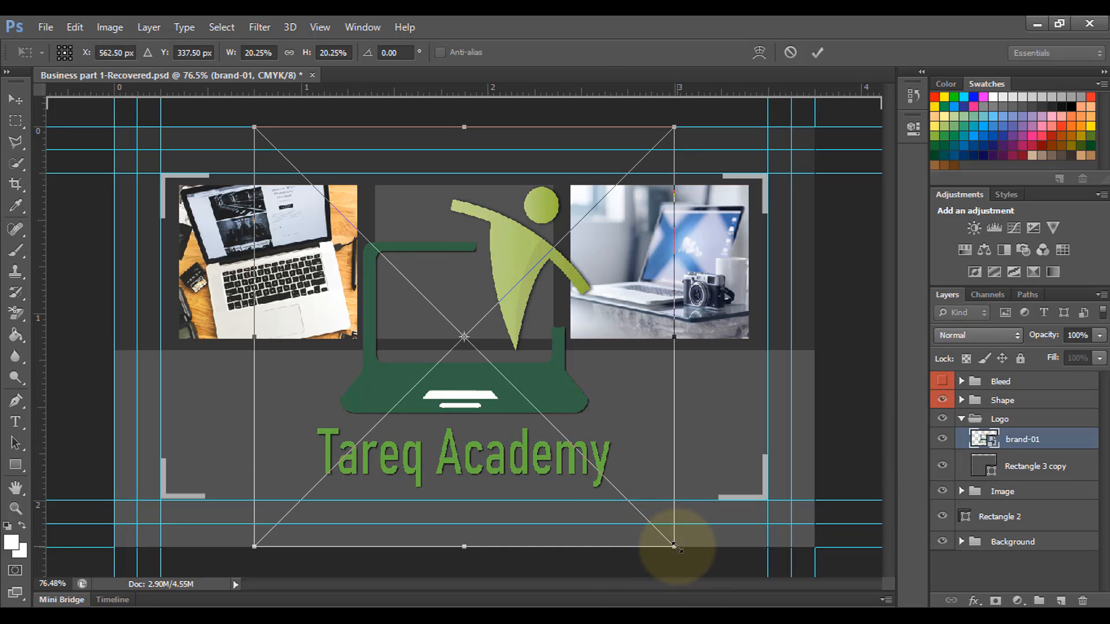
{"action": "left_click_drag", "start_coordinate": [662, 539], "coordinate": [399, 271]}
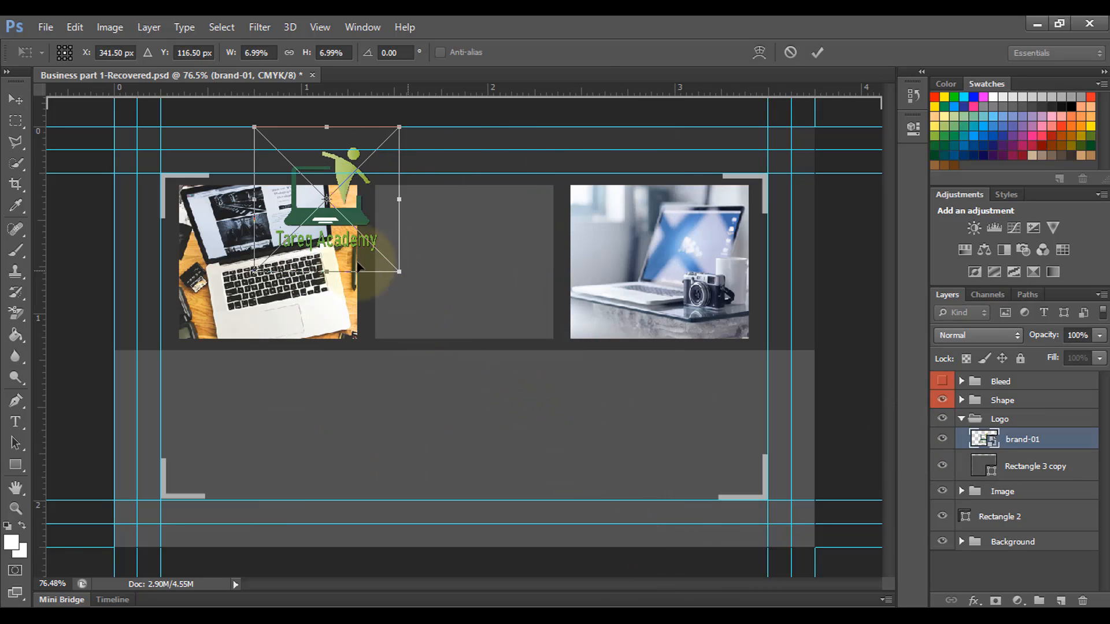
{"action": "left_click_drag", "start_coordinate": [338, 227], "coordinate": [470, 250]}
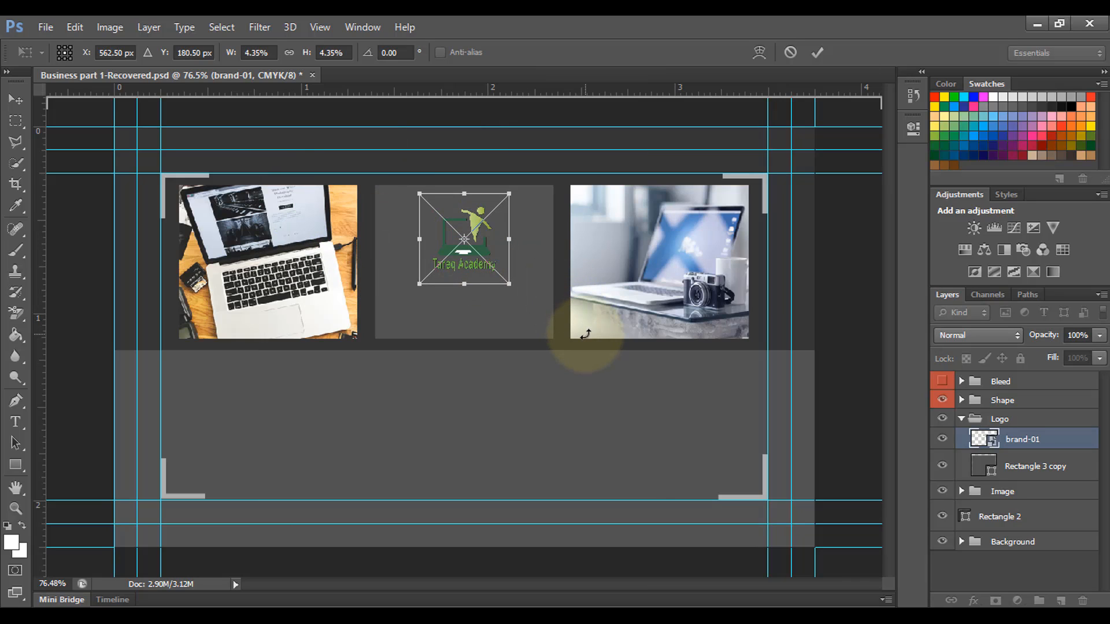
{"action": "key", "text": "Return"}
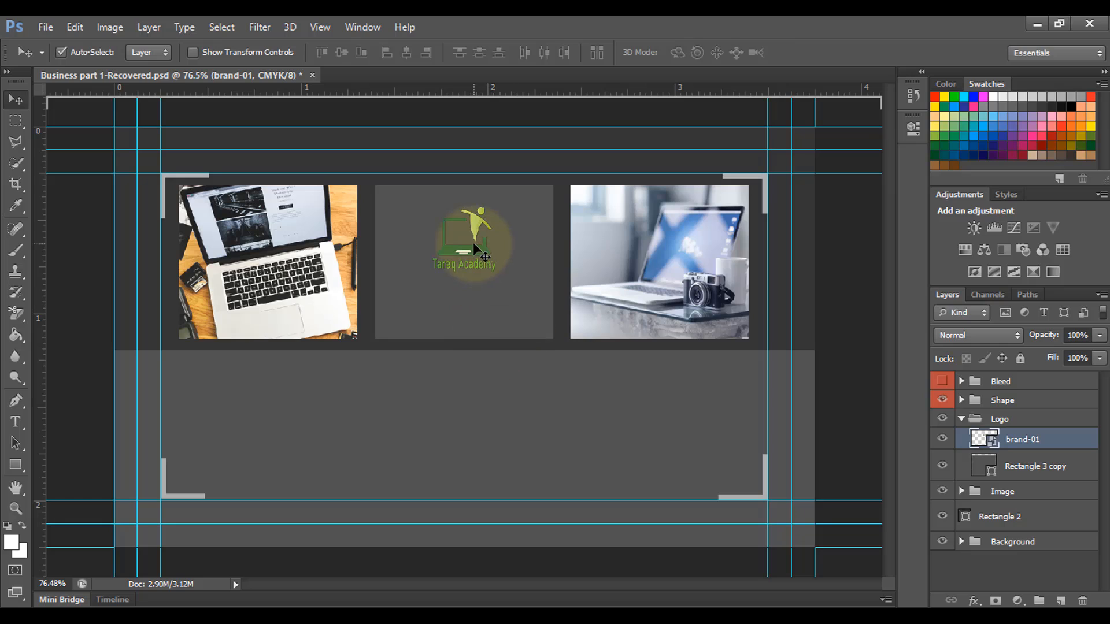
{"action": "left_click_drag", "start_coordinate": [483, 246], "coordinate": [483, 243]}
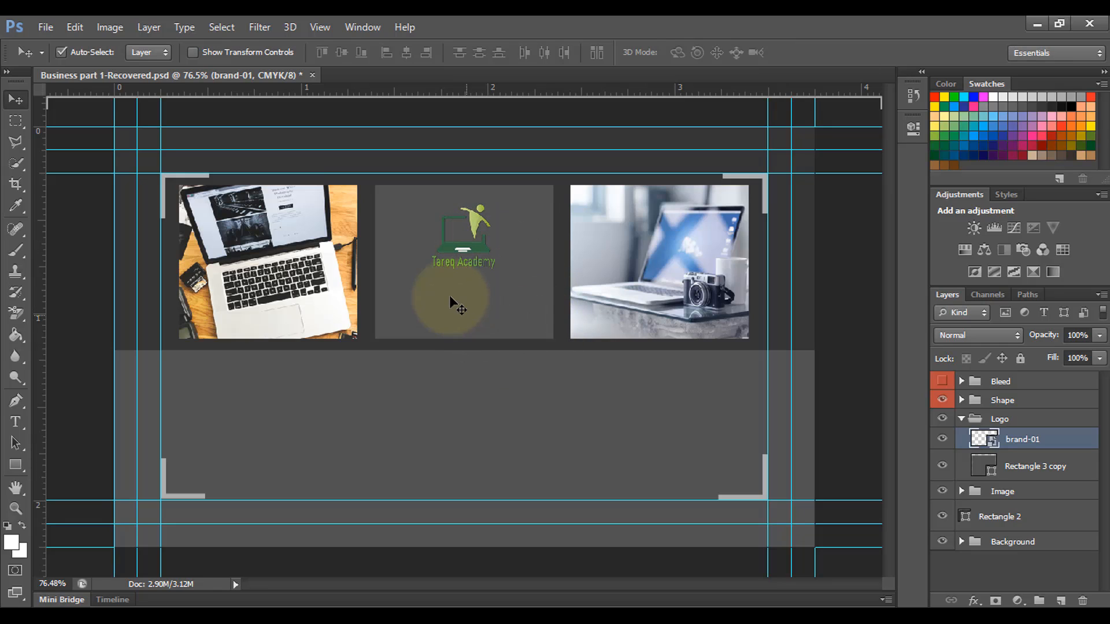
Step: Type 'Tareq Academy' below the logo in the middle panel
{"action": "left_click", "coordinate": [16, 422]}
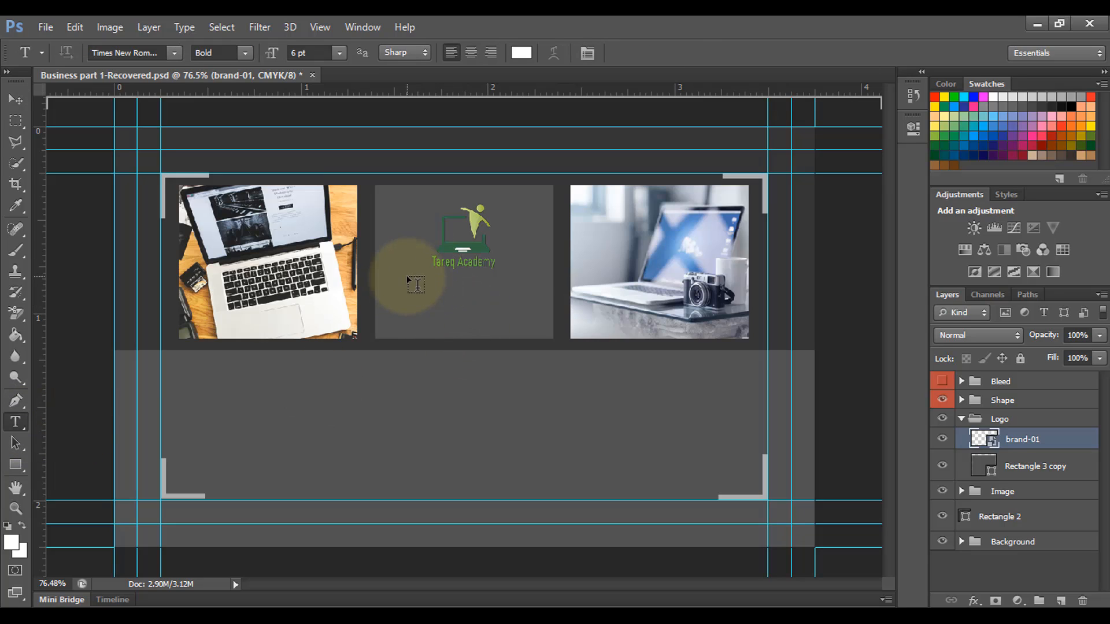
{"action": "left_click", "coordinate": [401, 286]}
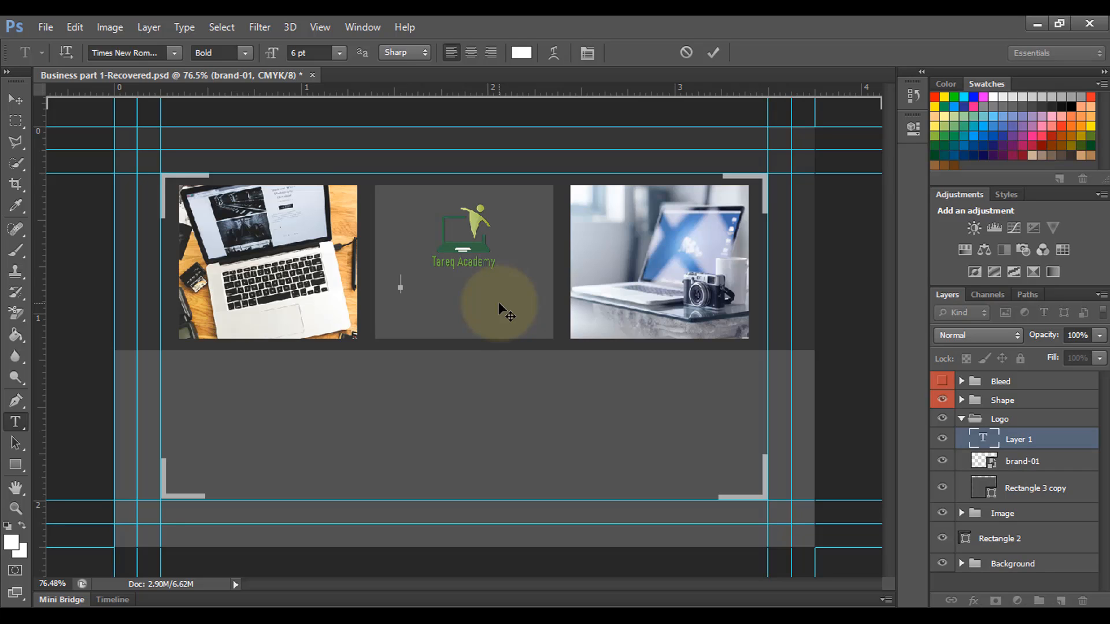
{"action": "type", "text": "Tareq Academy"}
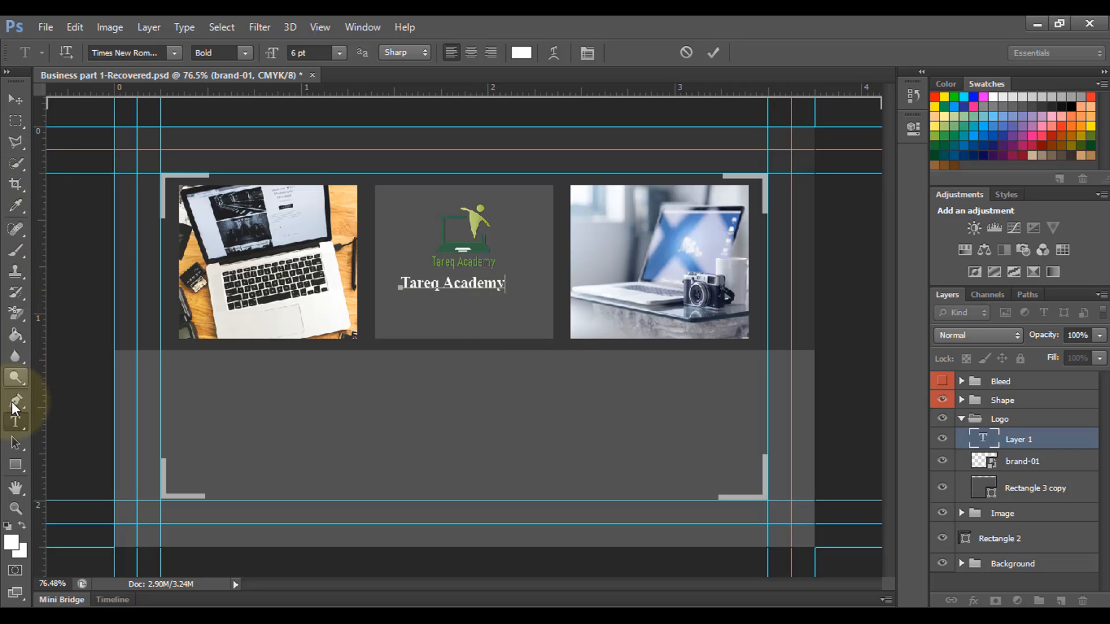
{"action": "left_click", "coordinate": [406, 282]}
{"action": "left_click_drag", "start_coordinate": [401, 283], "coordinate": [506, 285]}
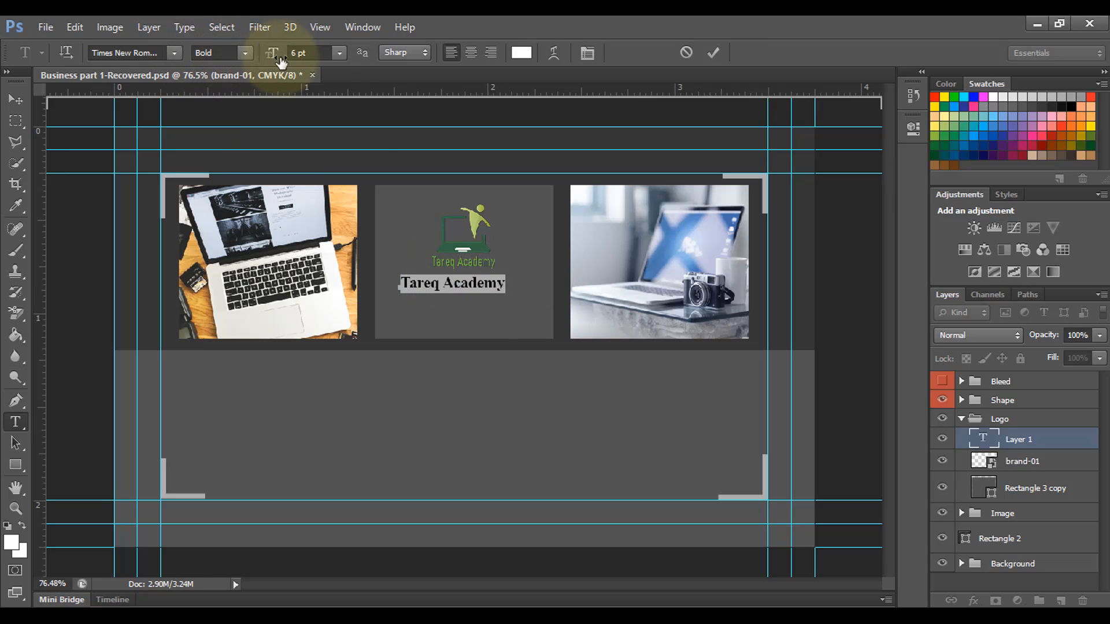
Step: Set the name text to 9 pt and centre it beneath the logo
{"action": "left_click", "coordinate": [337, 57]}
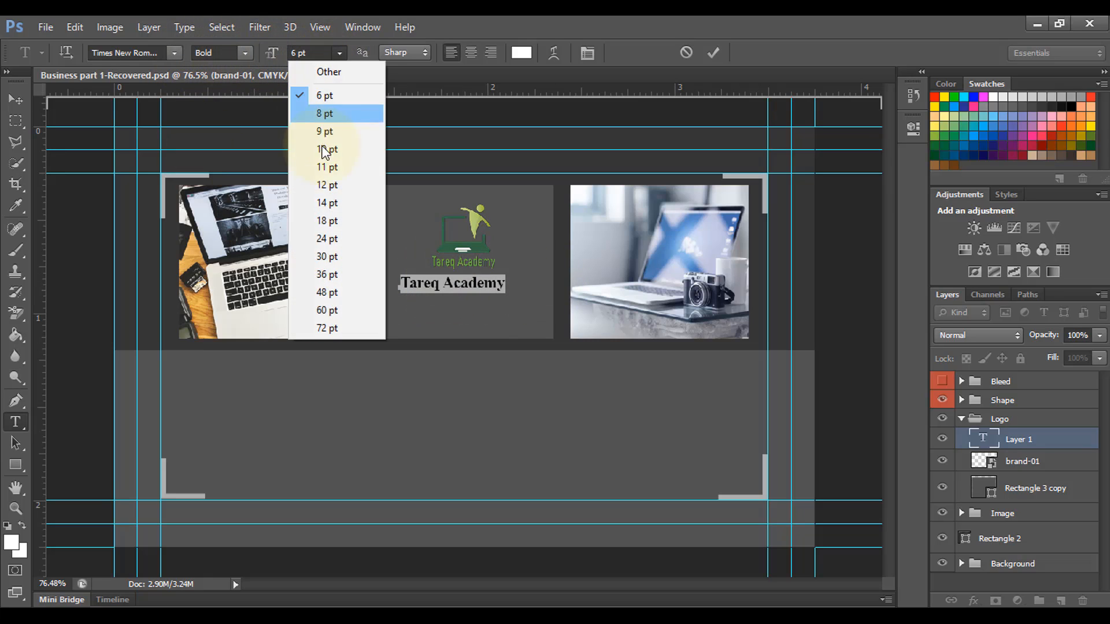
{"action": "left_click", "coordinate": [325, 113]}
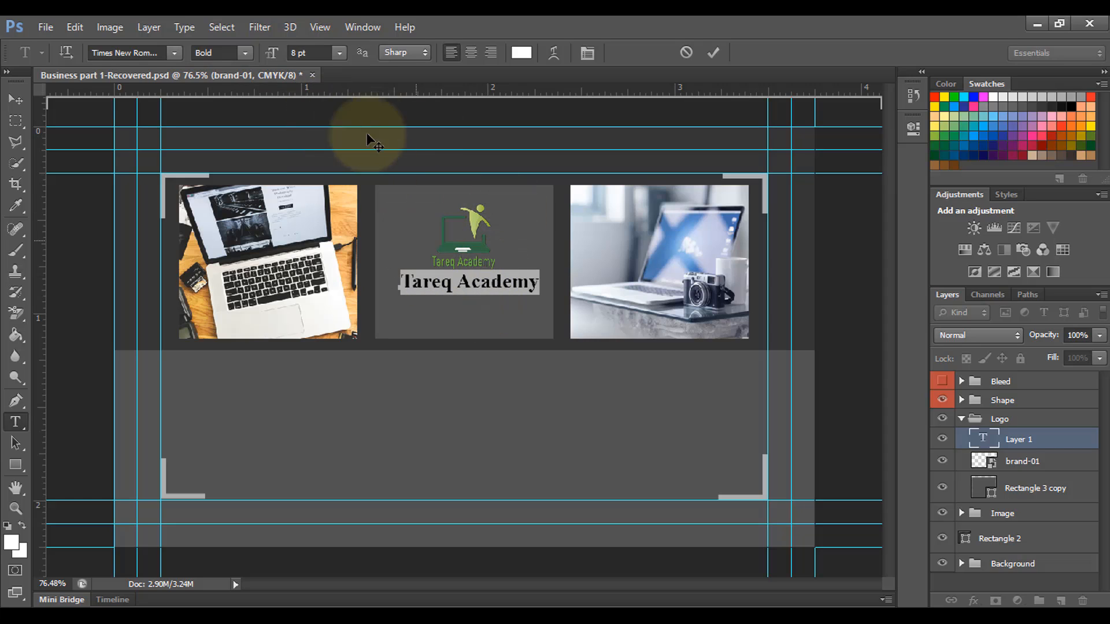
{"action": "left_click", "coordinate": [339, 51]}
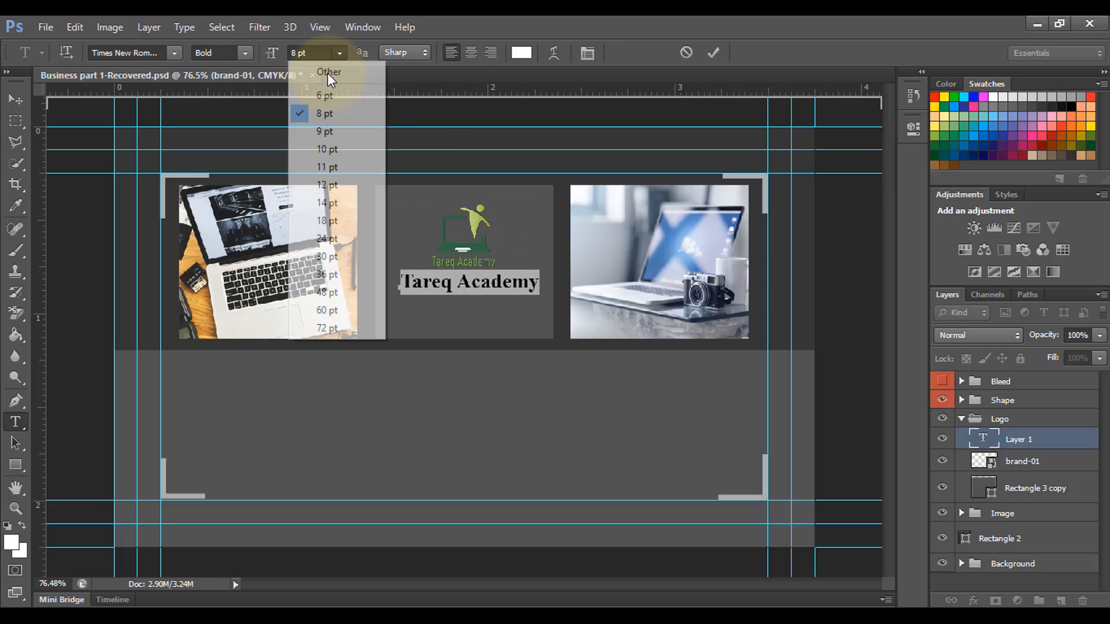
{"action": "left_click", "coordinate": [335, 134]}
{"action": "left_click", "coordinate": [16, 99]}
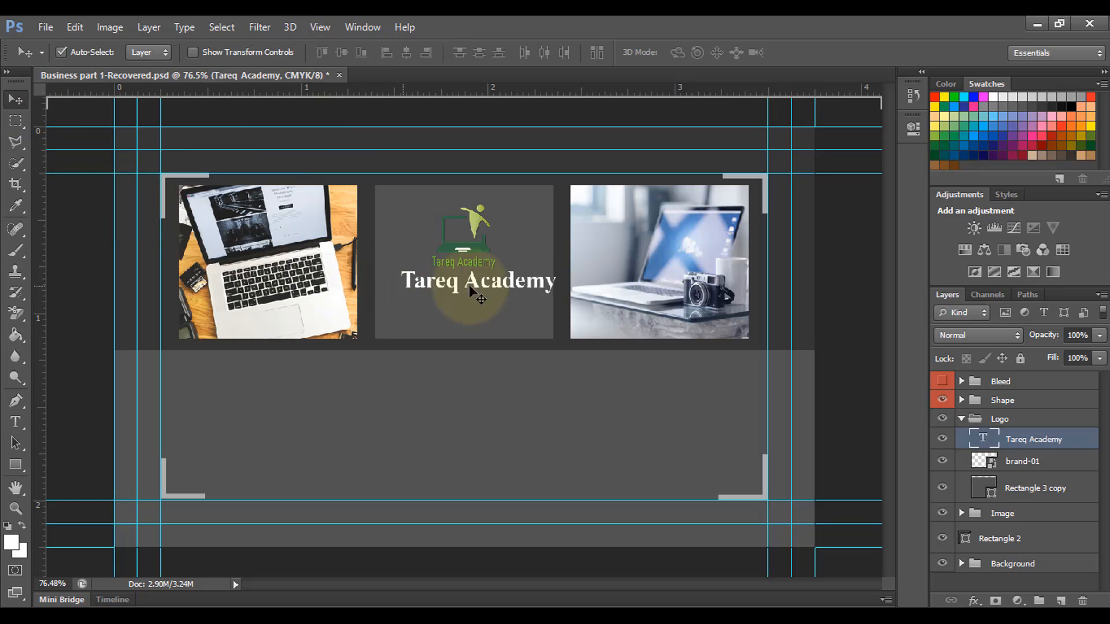
{"action": "left_click_drag", "start_coordinate": [481, 280], "coordinate": [469, 292]}
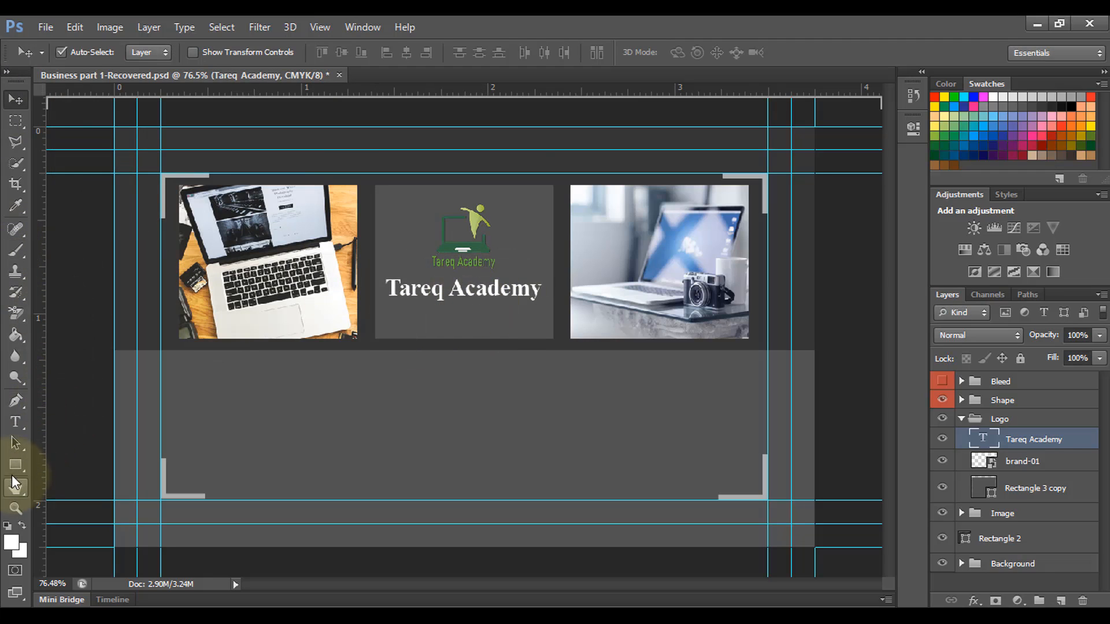
{"action": "left_click", "coordinate": [16, 422]}
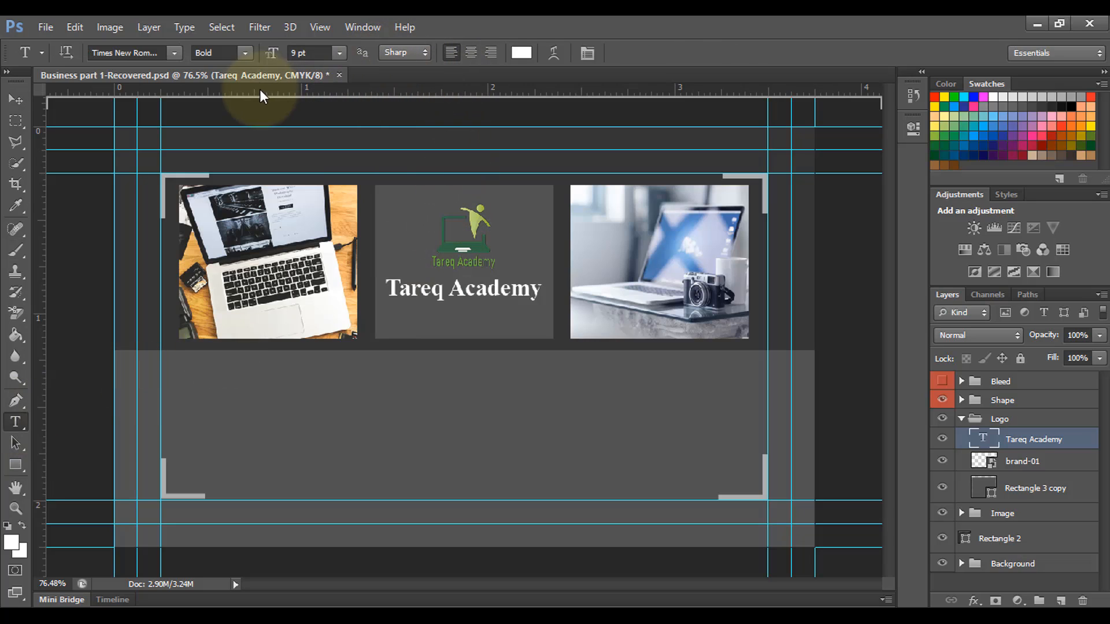
Step: Type 'YouTube' under the Tareq Academy name and set it to 6 pt
{"action": "left_click", "coordinate": [406, 317]}
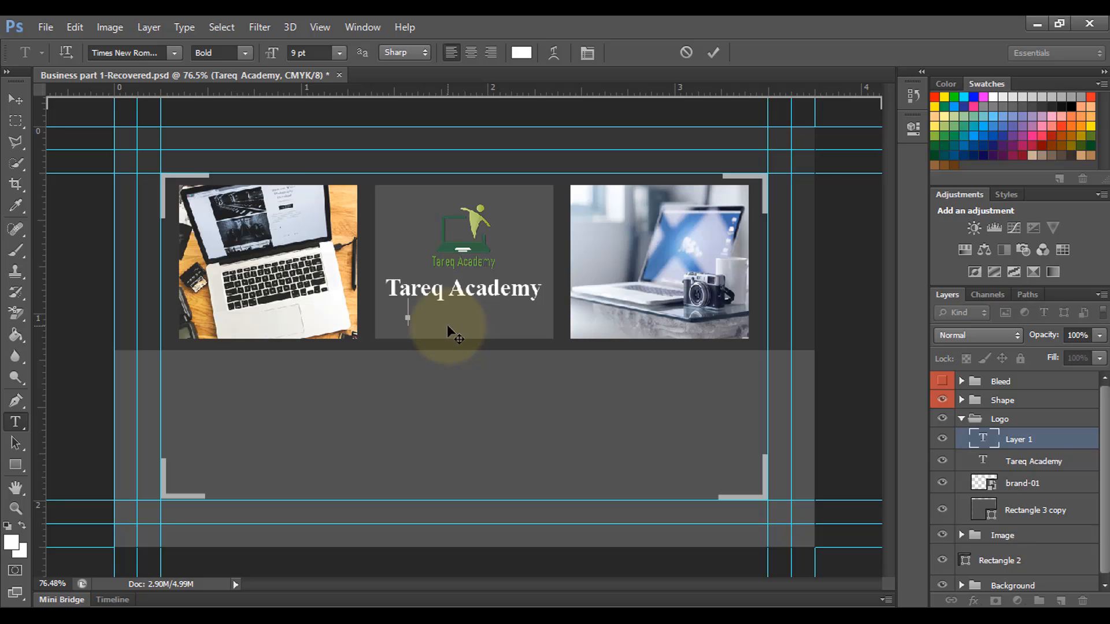
{"action": "type", "text": "Yout"}
{"action": "type", "text": "Tube"}
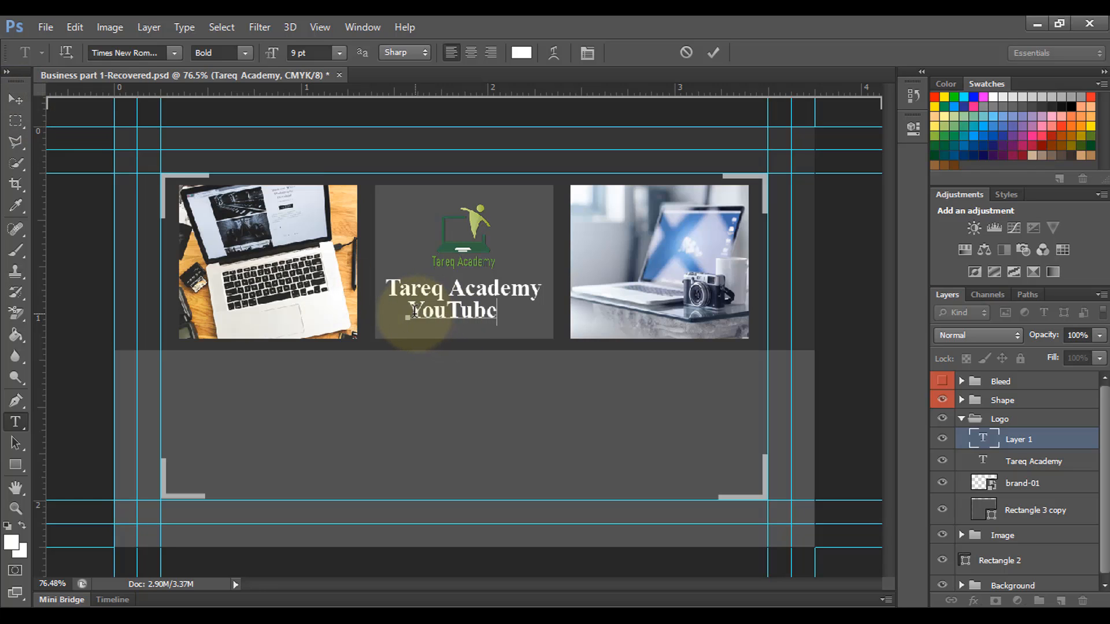
{"action": "left_click_drag", "start_coordinate": [399, 324], "coordinate": [529, 321]}
{"action": "left_click", "coordinate": [340, 53]}
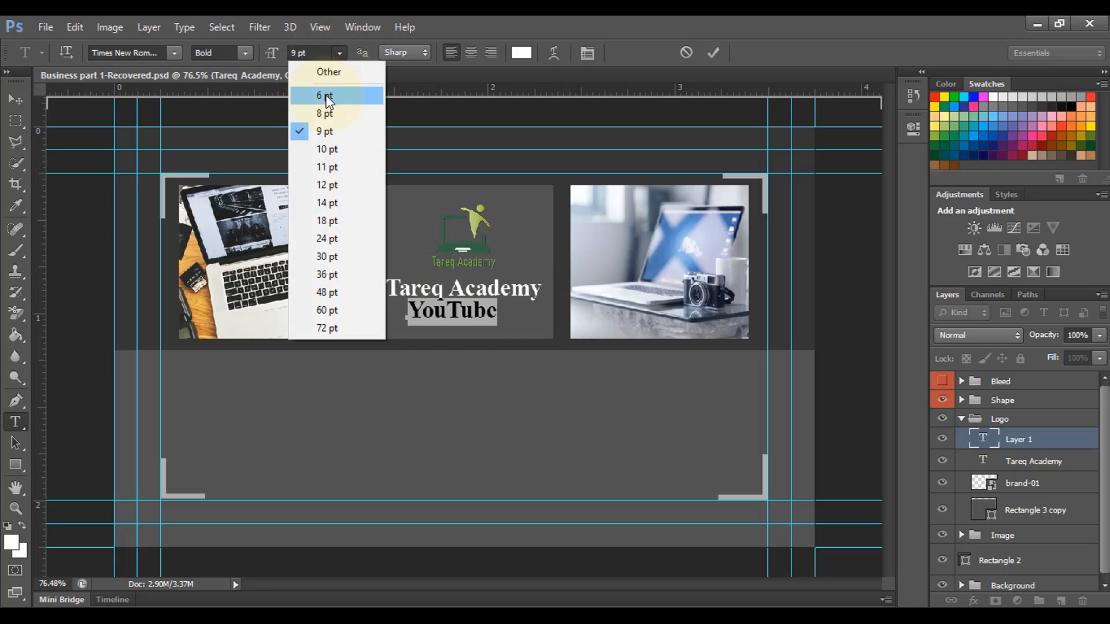
{"action": "left_click", "coordinate": [328, 94]}
Step: Centre the YouTube text beneath the name
{"action": "left_click", "coordinate": [20, 103]}
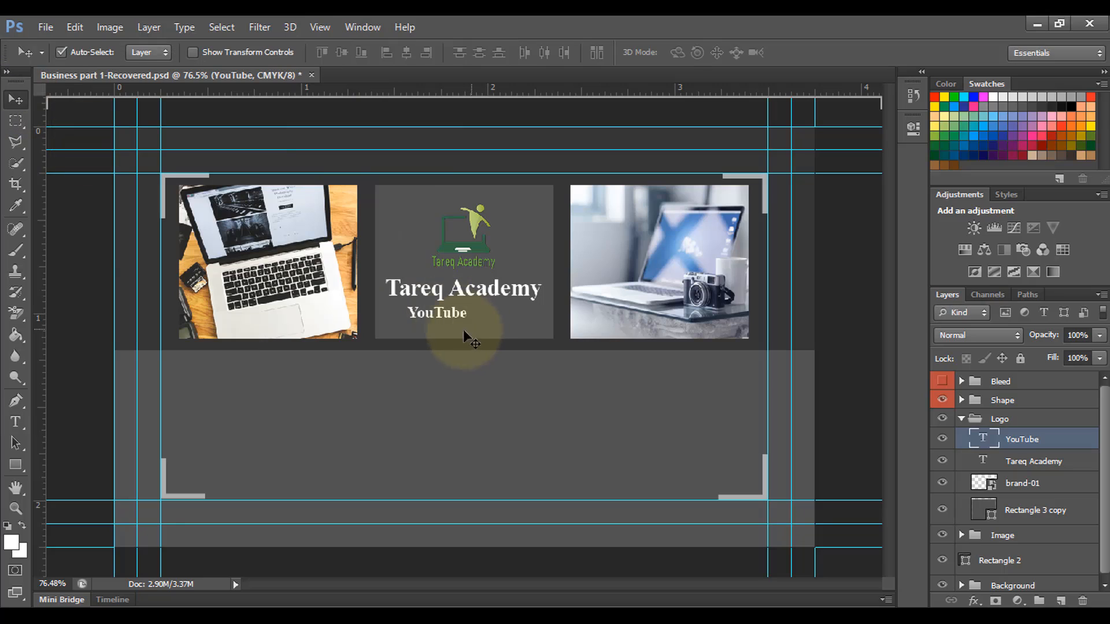
{"action": "left_click_drag", "start_coordinate": [453, 314], "coordinate": [474, 321]}
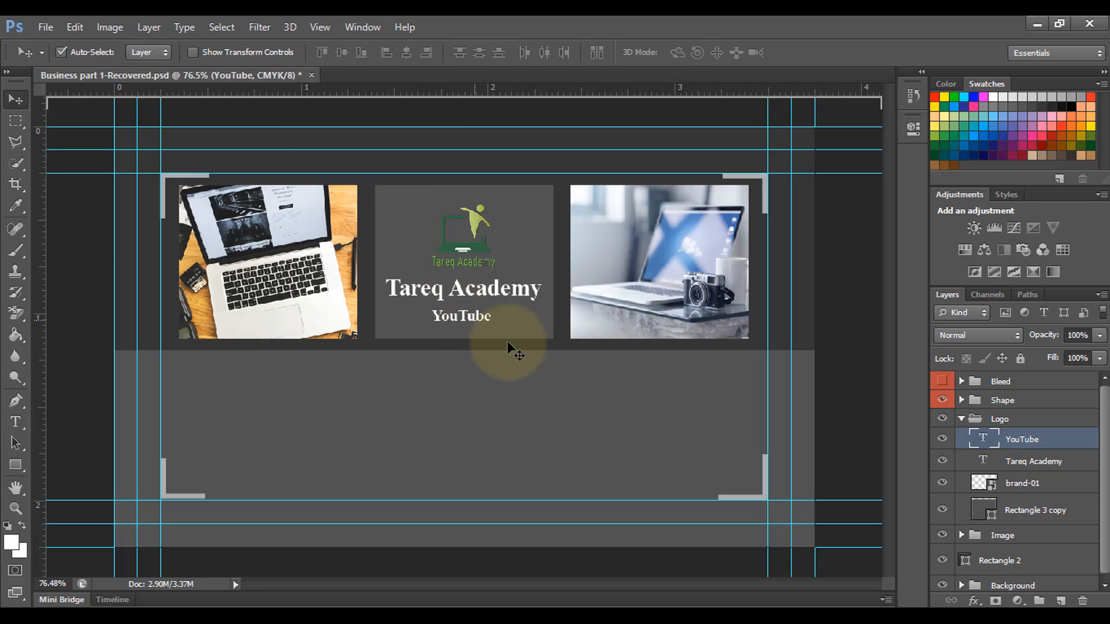
{"action": "left_click", "coordinate": [523, 402]}
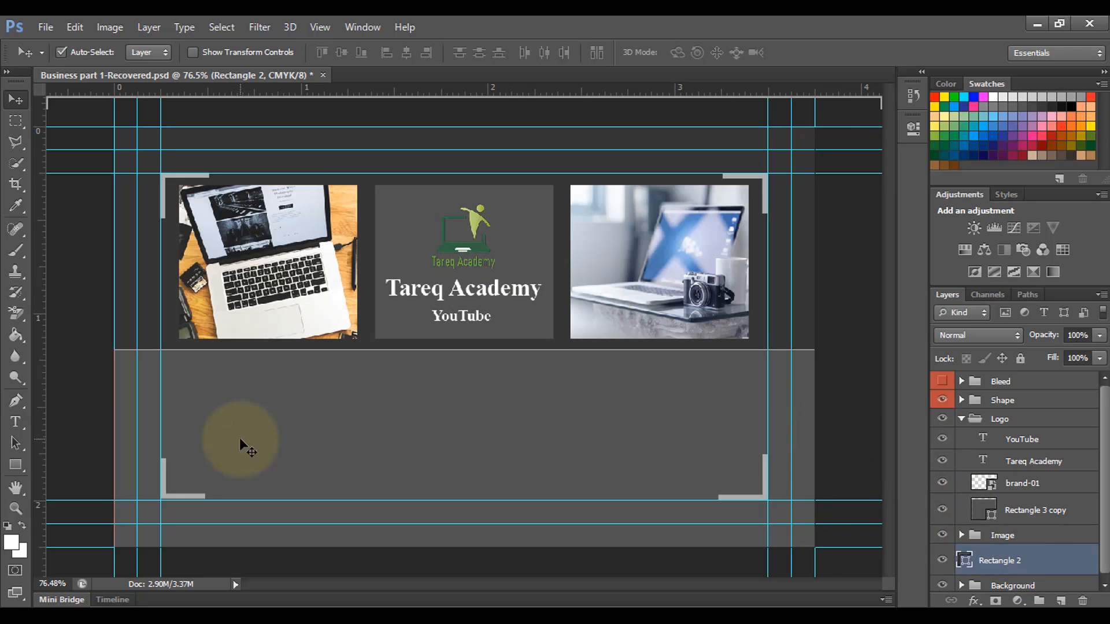
Step: Type 'Tareq Academy' in the lower panel at 18 pt and place it top-left
{"action": "left_click", "coordinate": [962, 419]}
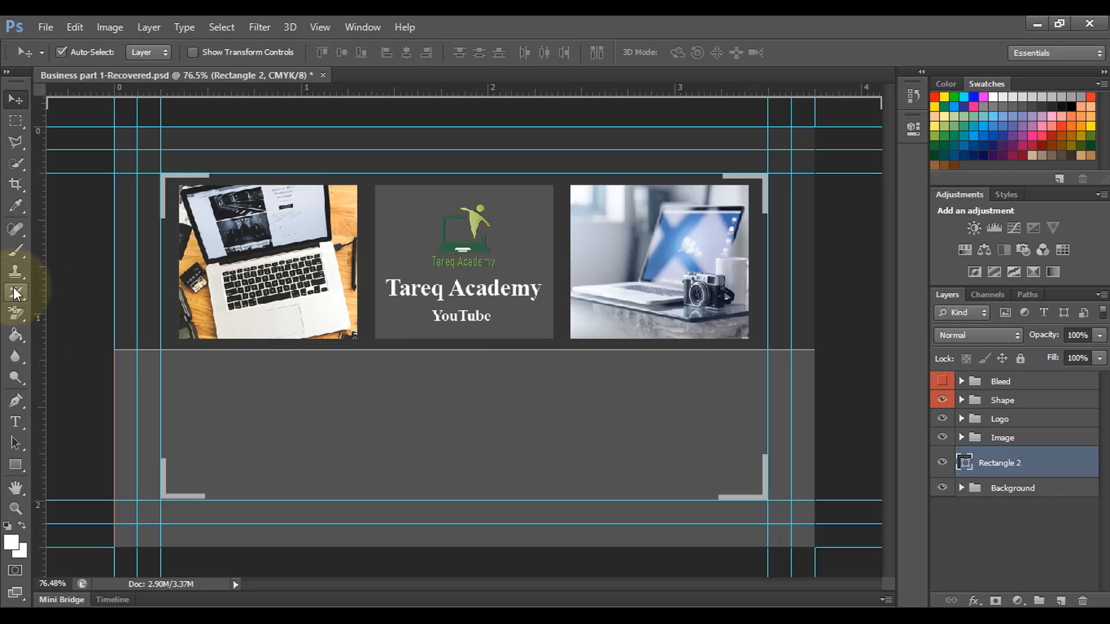
{"action": "left_click", "coordinate": [21, 424]}
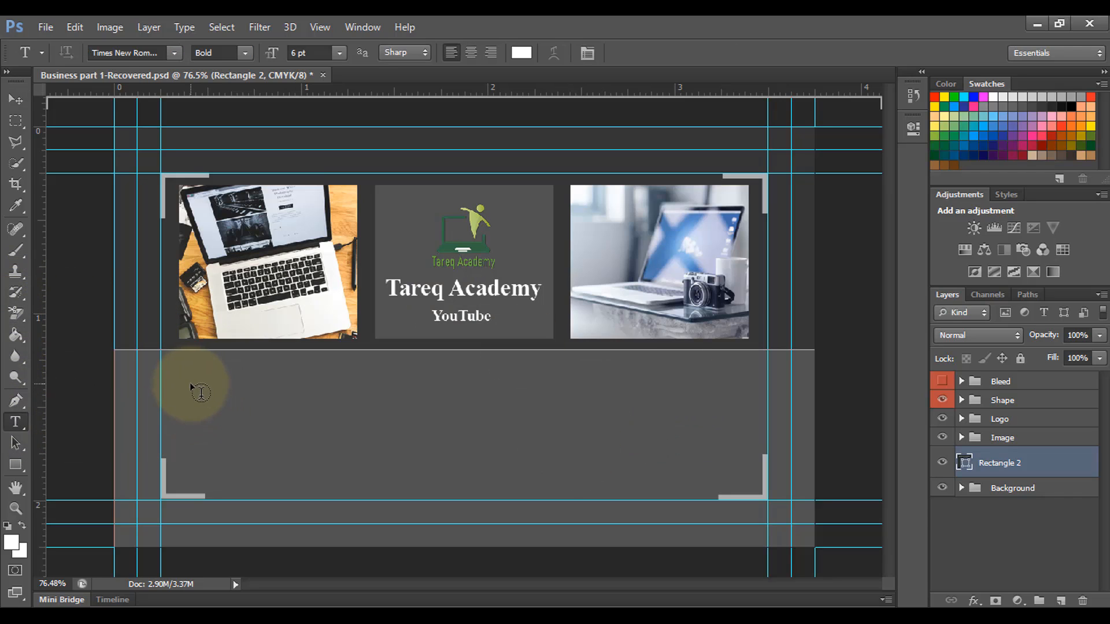
{"action": "left_click", "coordinate": [201, 394]}
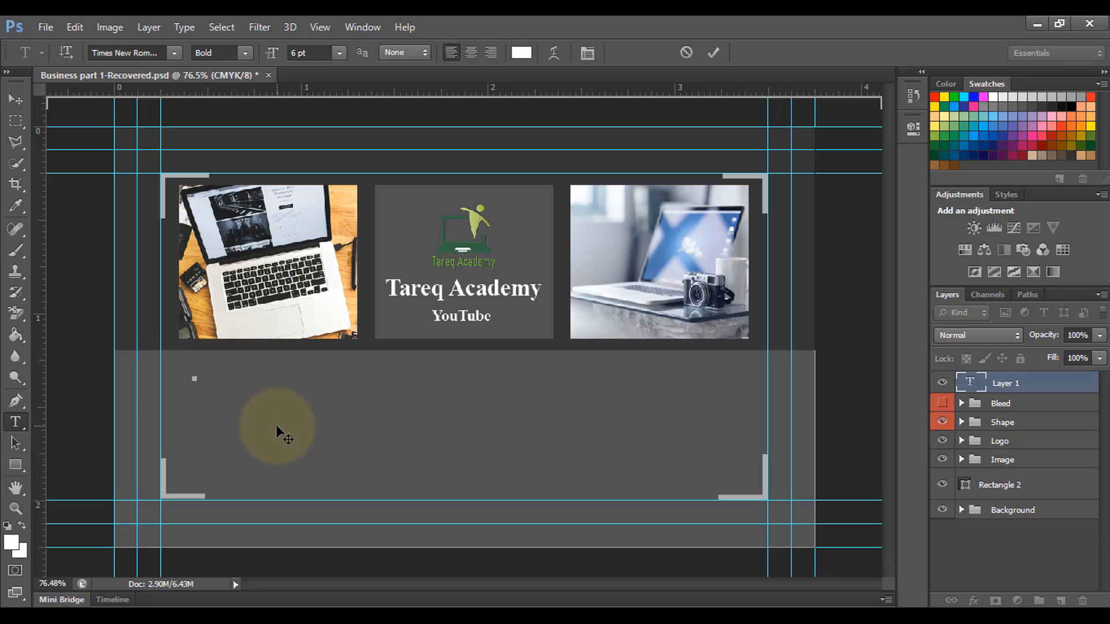
{"action": "type", "text": "Tareq Academy"}
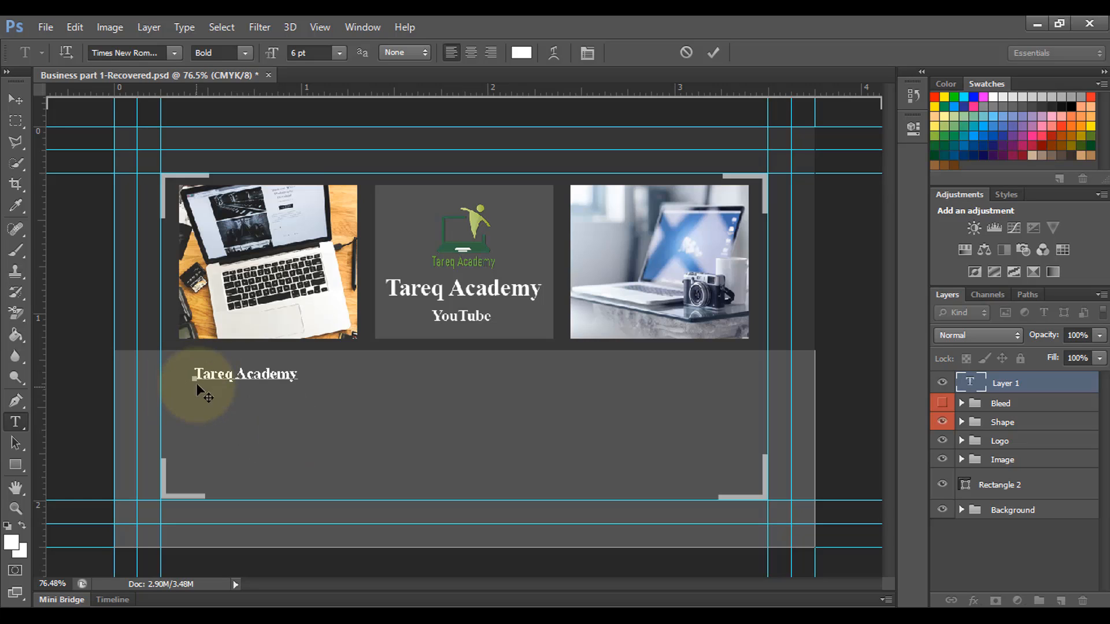
{"action": "left_click_drag", "start_coordinate": [195, 377], "coordinate": [384, 375]}
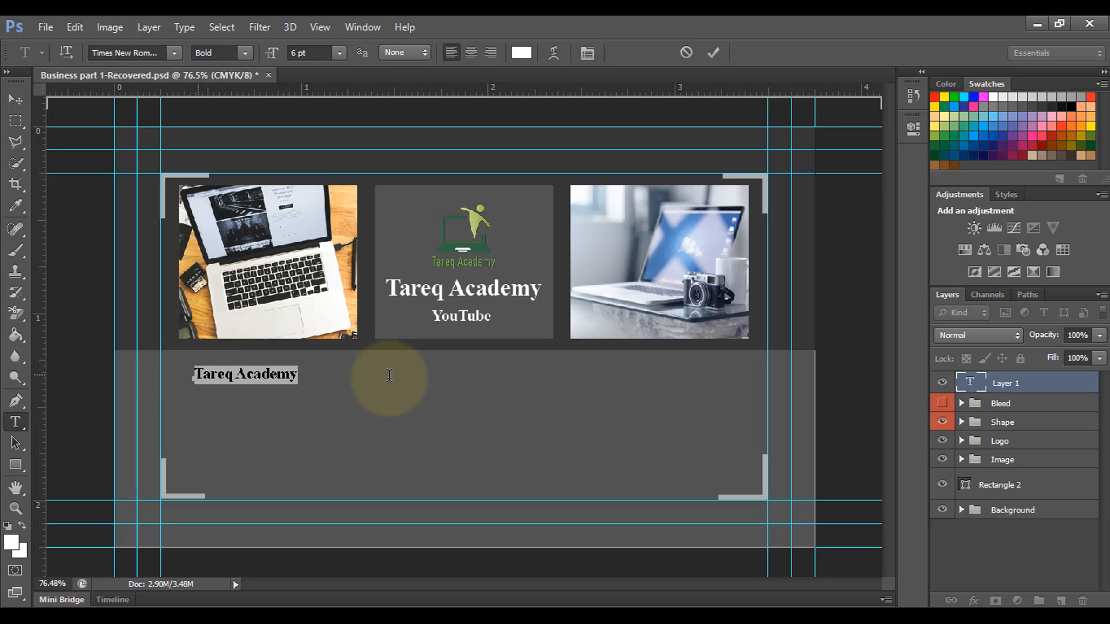
{"action": "left_click", "coordinate": [339, 52]}
{"action": "left_click", "coordinate": [338, 223]}
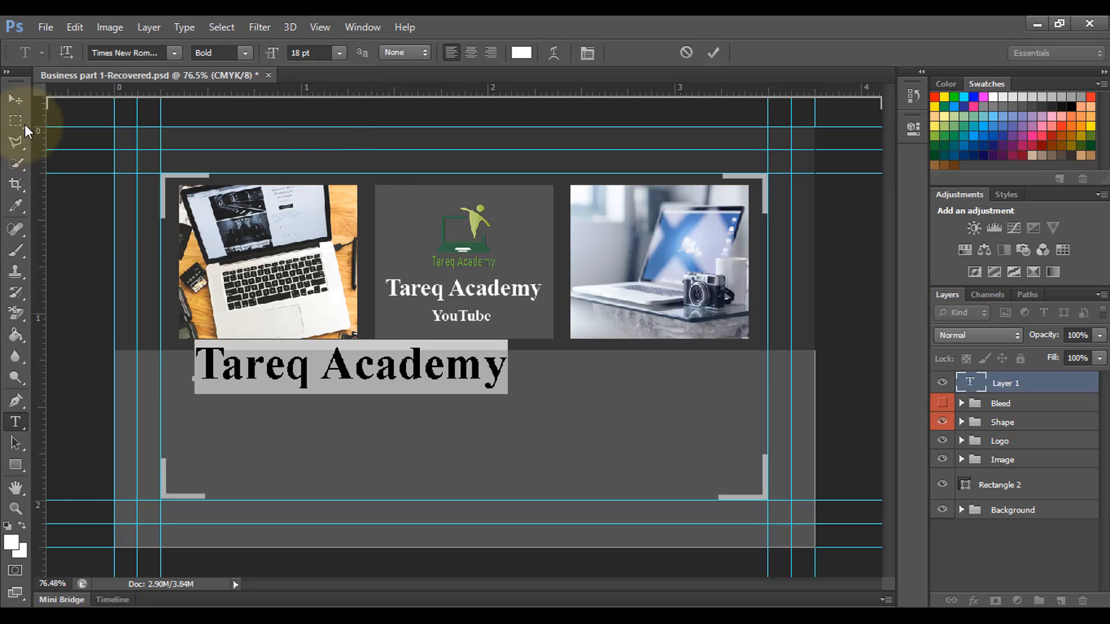
{"action": "left_click", "coordinate": [16, 99]}
{"action": "left_click_drag", "start_coordinate": [328, 368], "coordinate": [311, 387]}
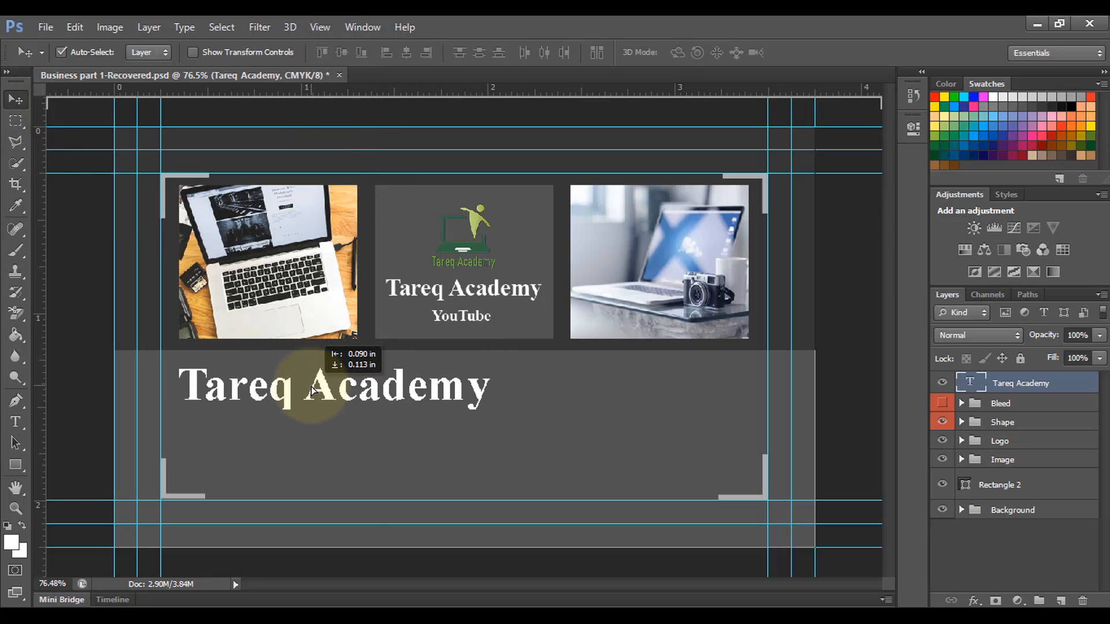
Step: Reduce the lower Tareq Academy heading to 14 pt and nudge it into place
{"action": "left_click", "coordinate": [16, 421]}
{"action": "left_click_drag", "start_coordinate": [180, 385], "coordinate": [485, 391]}
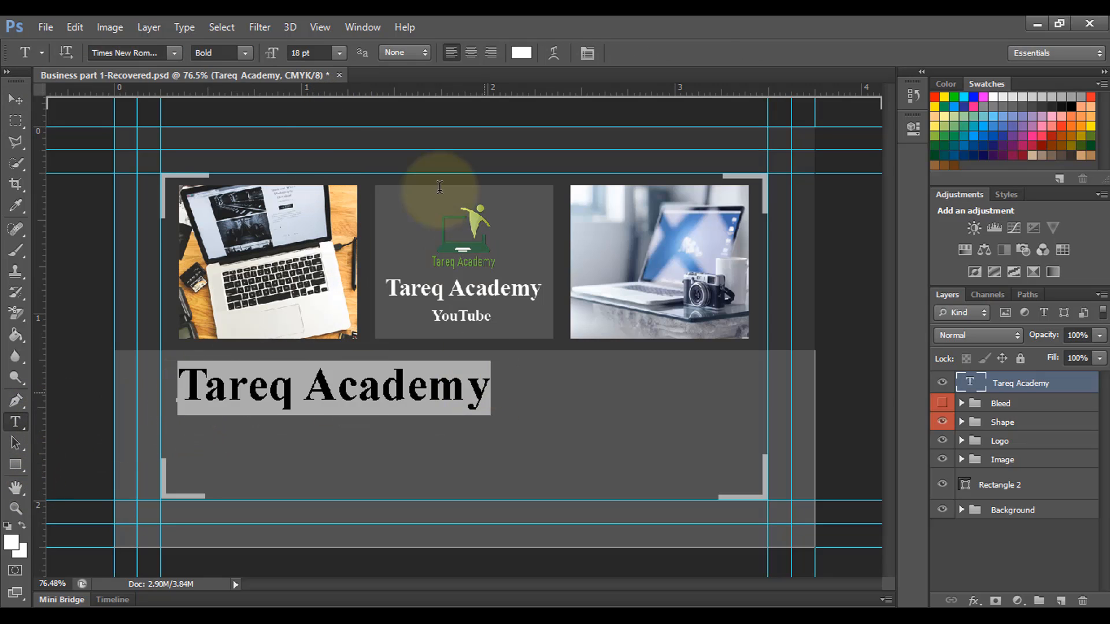
{"action": "left_click", "coordinate": [340, 53]}
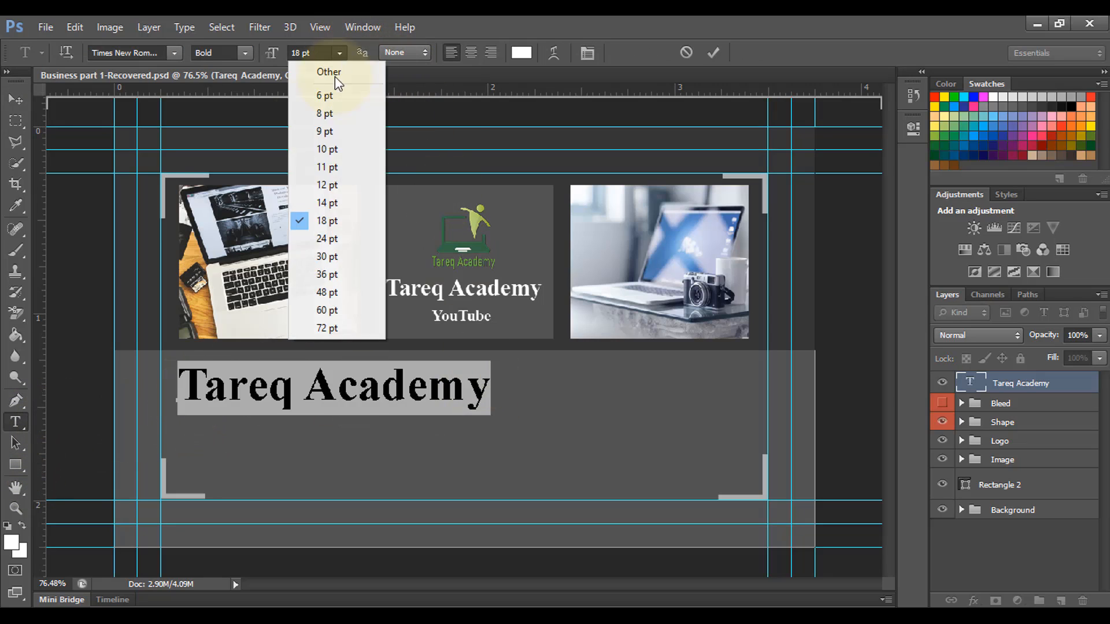
{"action": "left_click", "coordinate": [325, 202]}
{"action": "left_click", "coordinate": [18, 106]}
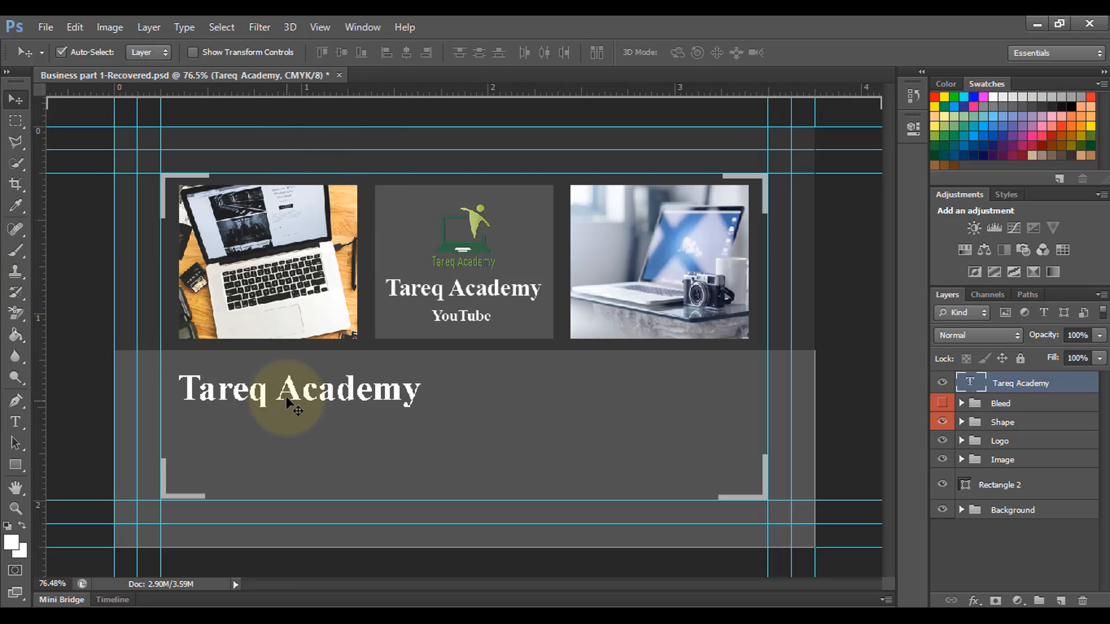
{"action": "mouse_move", "coordinate": [286, 396]}
{"action": "left_mouse_down"}
{"action": "mouse_move", "coordinate": [277, 393]}
{"action": "mouse_move", "coordinate": [285, 397]}
{"action": "left_mouse_up"}
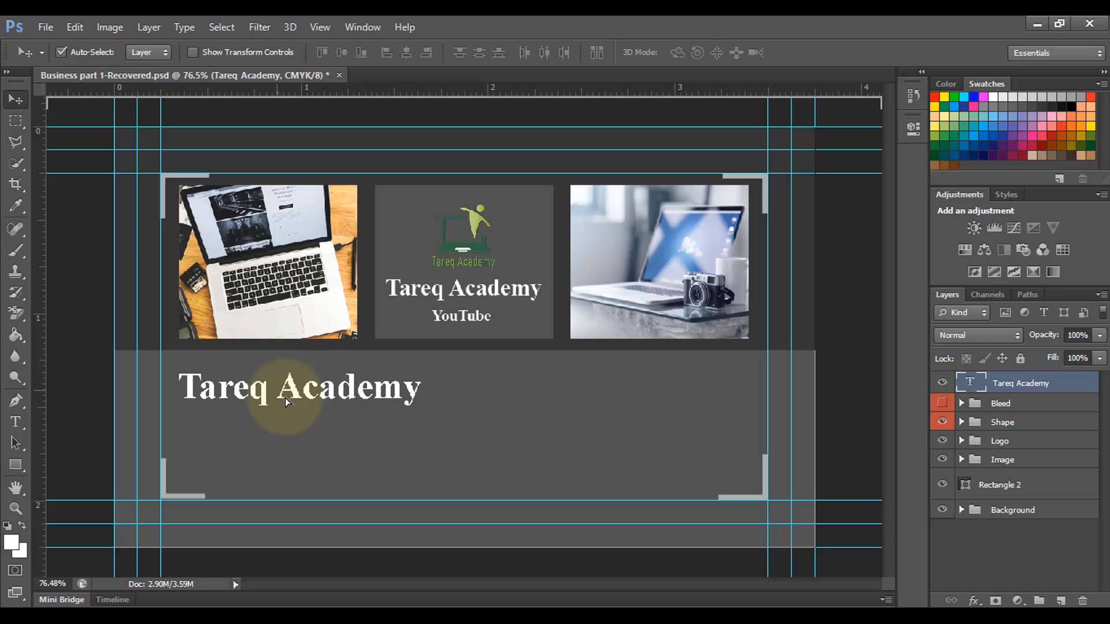
{"action": "left_click", "coordinate": [15, 423]}
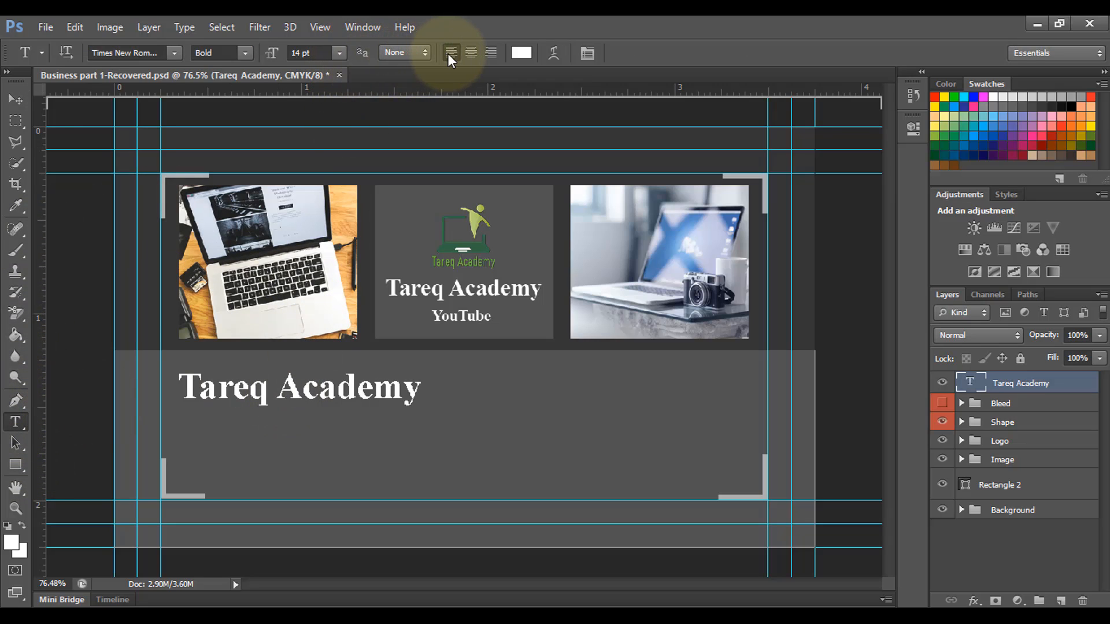
Step: Add a 'YouTube' text line positioned under the lower Tareq Academy heading
{"action": "left_click", "coordinate": [195, 441]}
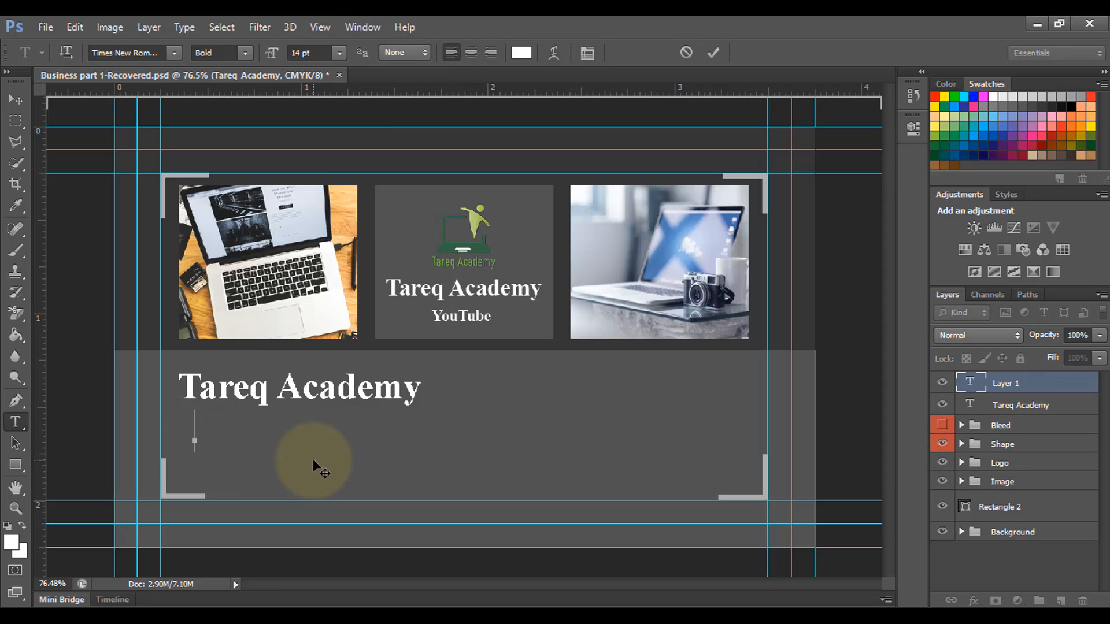
{"action": "type", "text": "YouTube"}
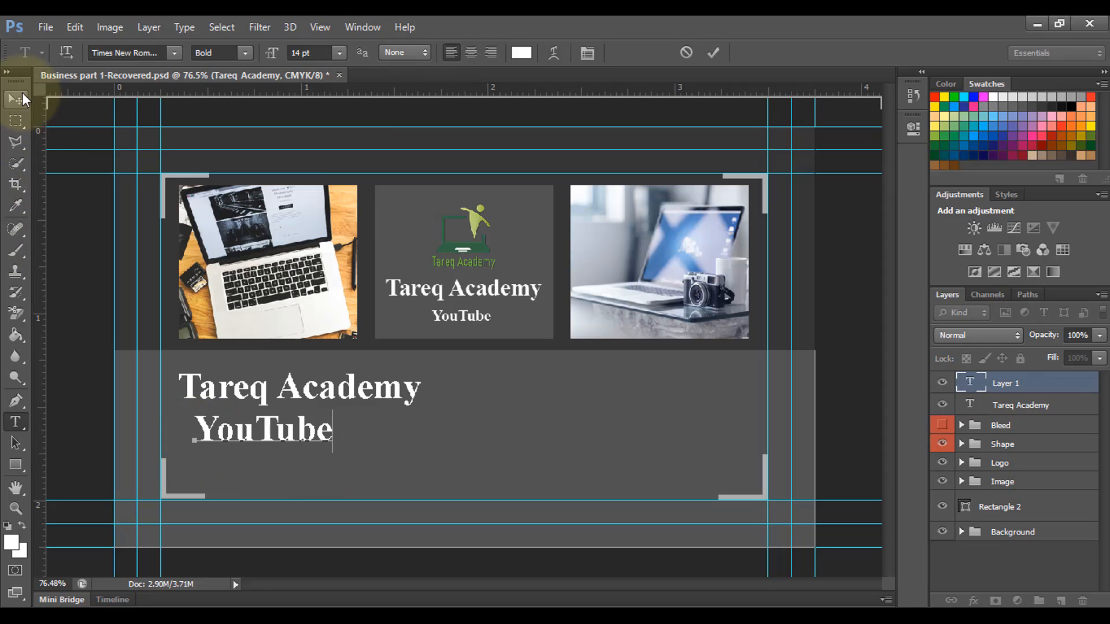
{"action": "left_click", "coordinate": [22, 94]}
{"action": "left_click_drag", "start_coordinate": [253, 442], "coordinate": [235, 446]}
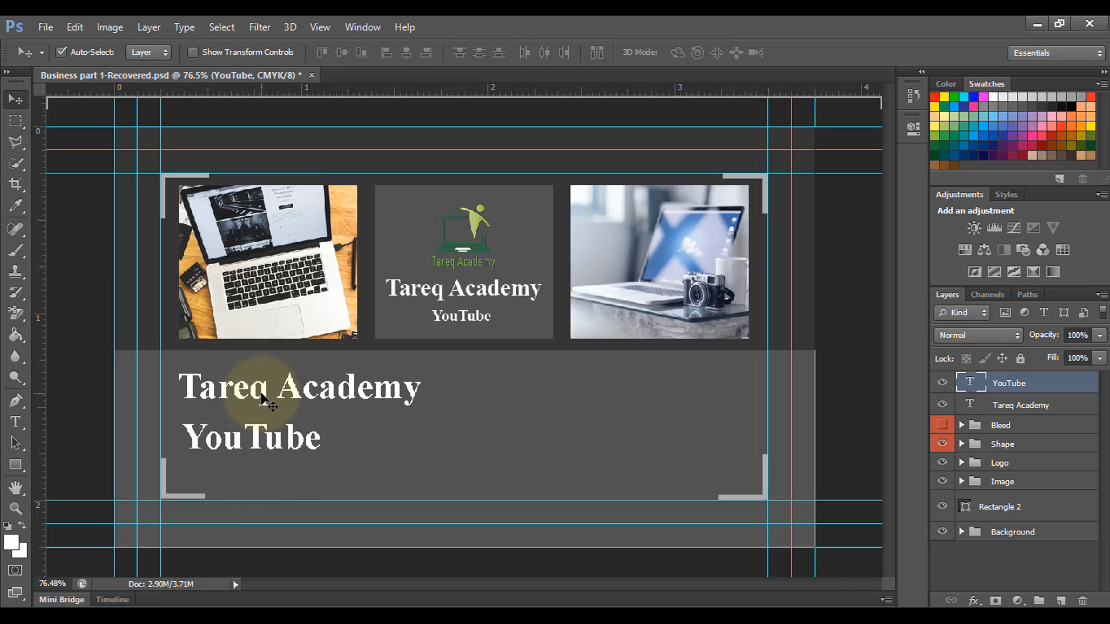
Step: Group the YouTube and Tareq Academy text layers and begin naming the group 'Name'
{"action": "left_click", "coordinate": [263, 398]}
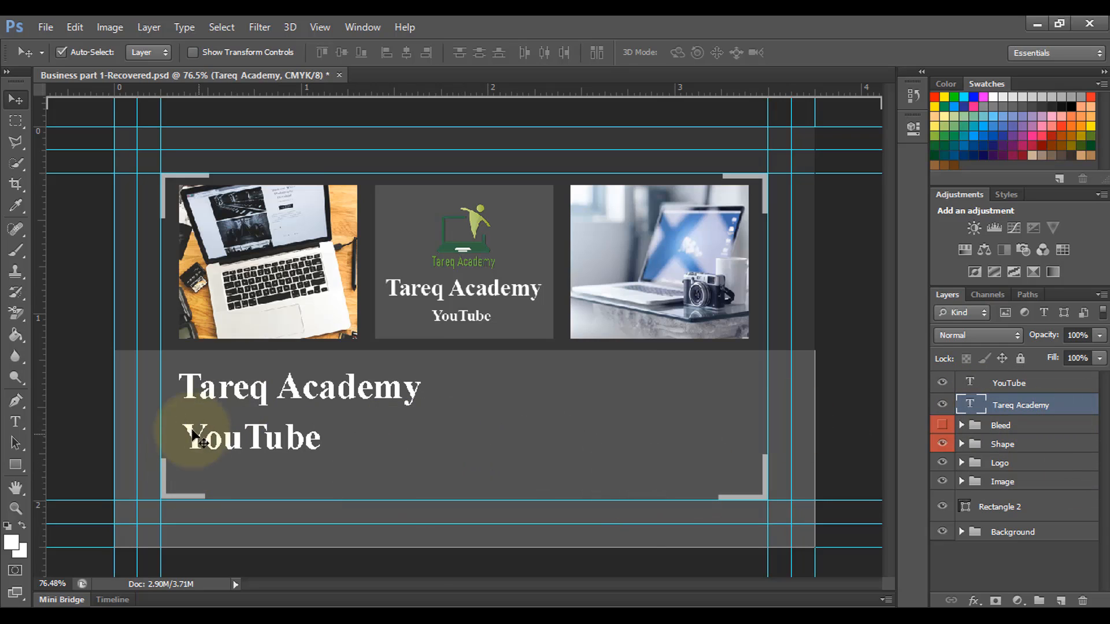
{"action": "left_click", "coordinate": [1018, 383]}
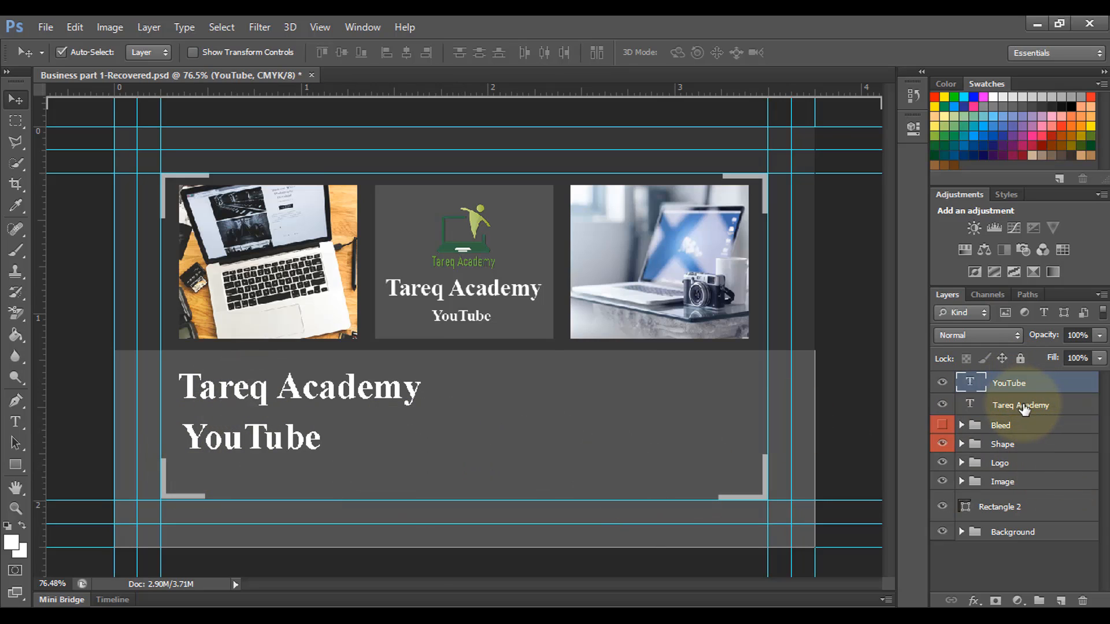
{"action": "left_click", "coordinate": [1024, 408], "text": "shift"}
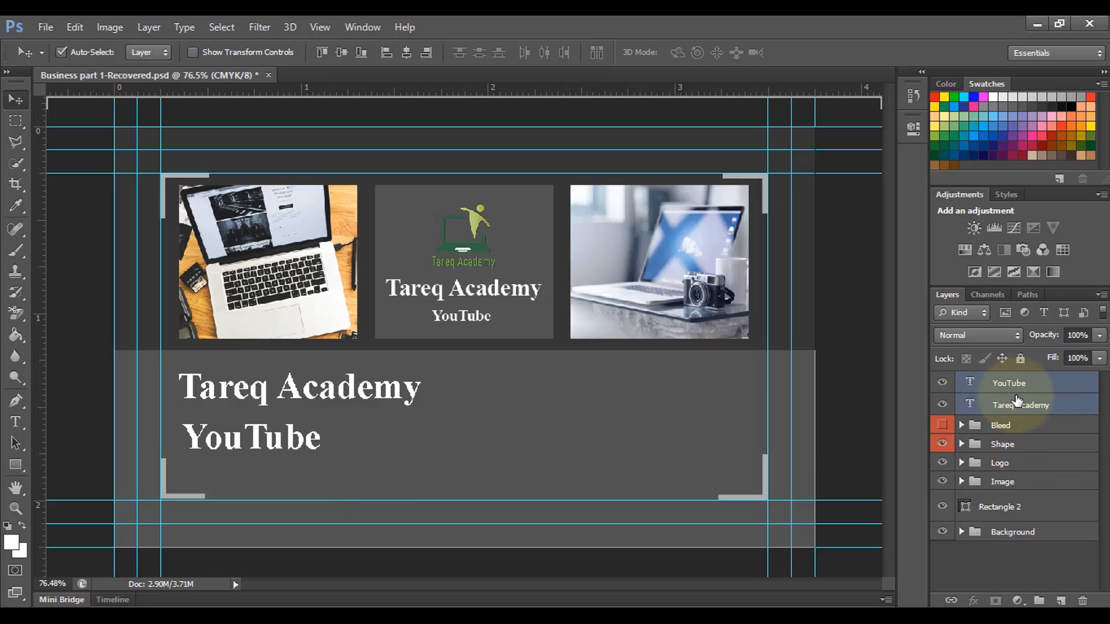
{"action": "key", "text": "ctrl+g"}
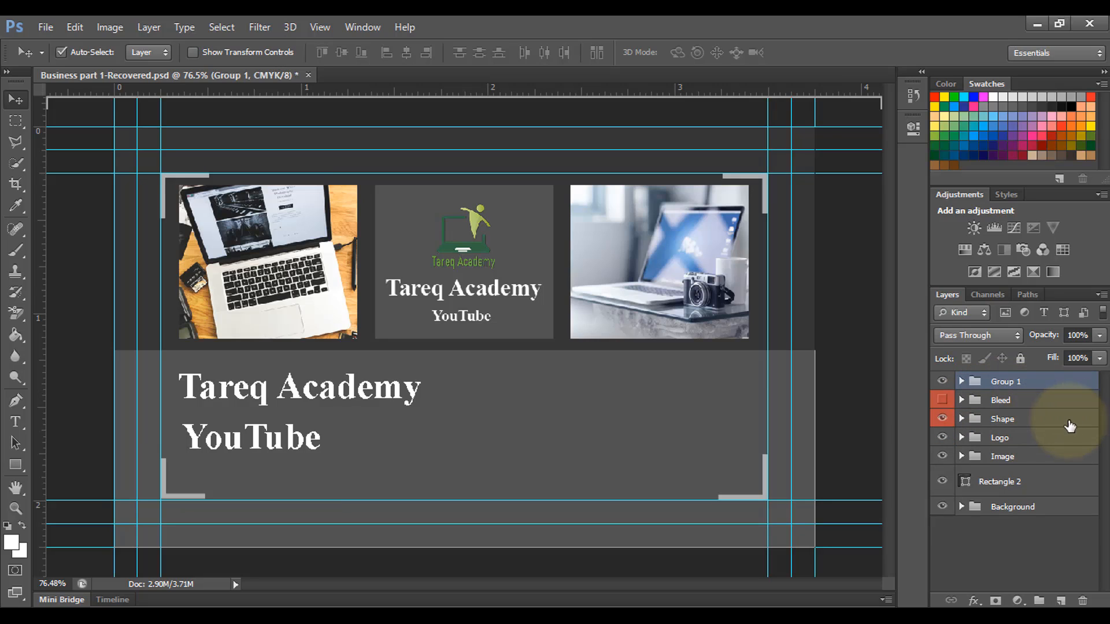
{"action": "double_click", "coordinate": [1010, 383]}
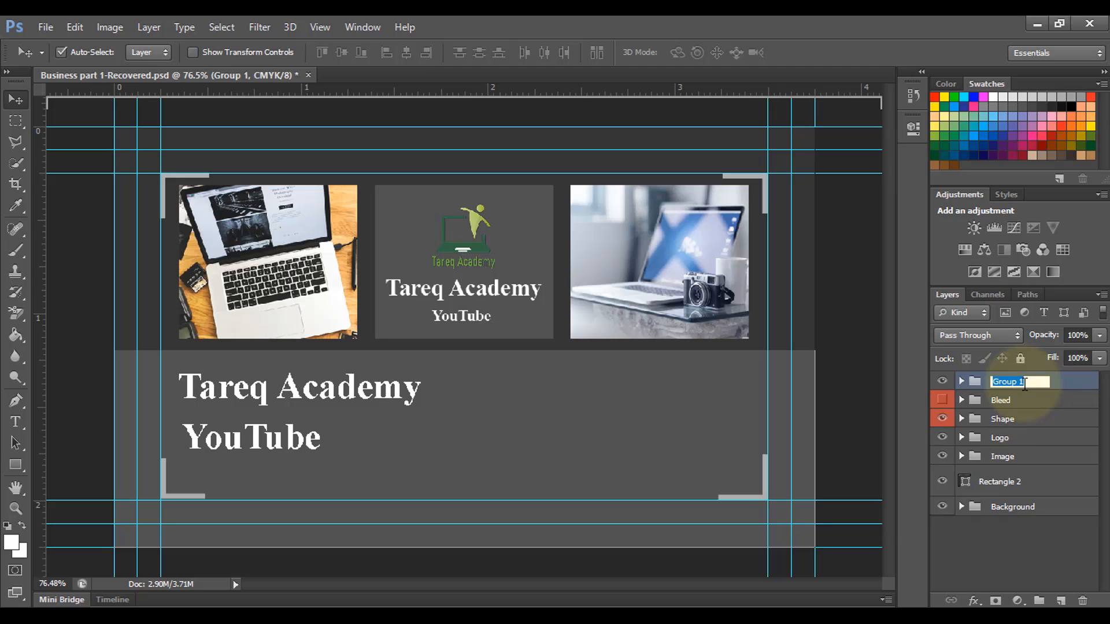
{"action": "type", "text": "Name"}
Step: Confirm the group name 'Name' and drag the group below Bleed
{"action": "key", "text": "Return"}
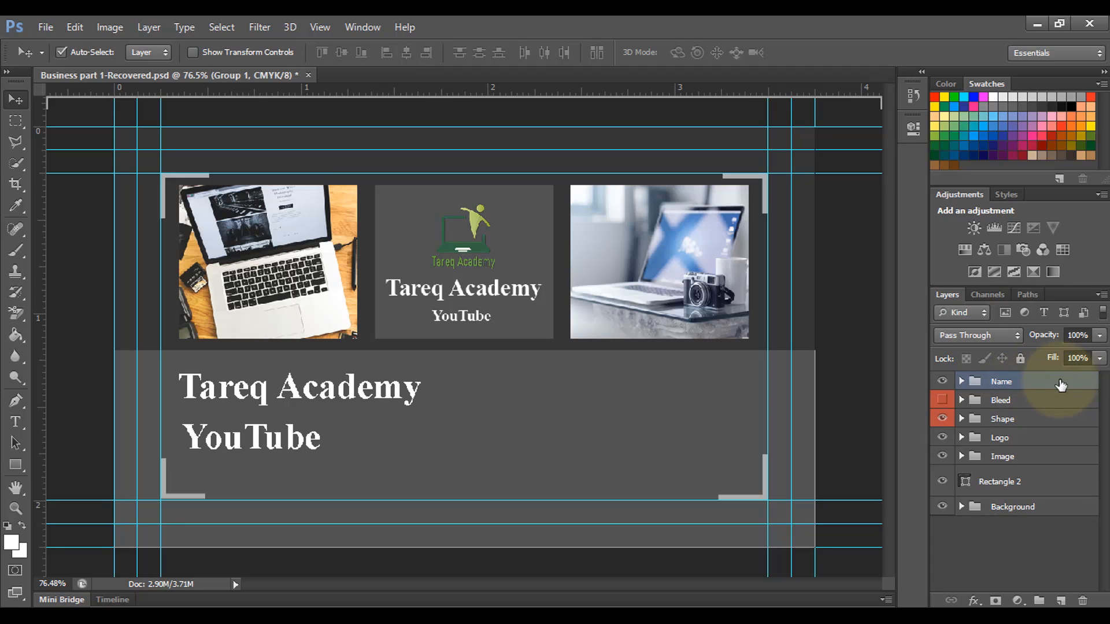
{"action": "left_click_drag", "start_coordinate": [1032, 382], "coordinate": [1016, 420]}
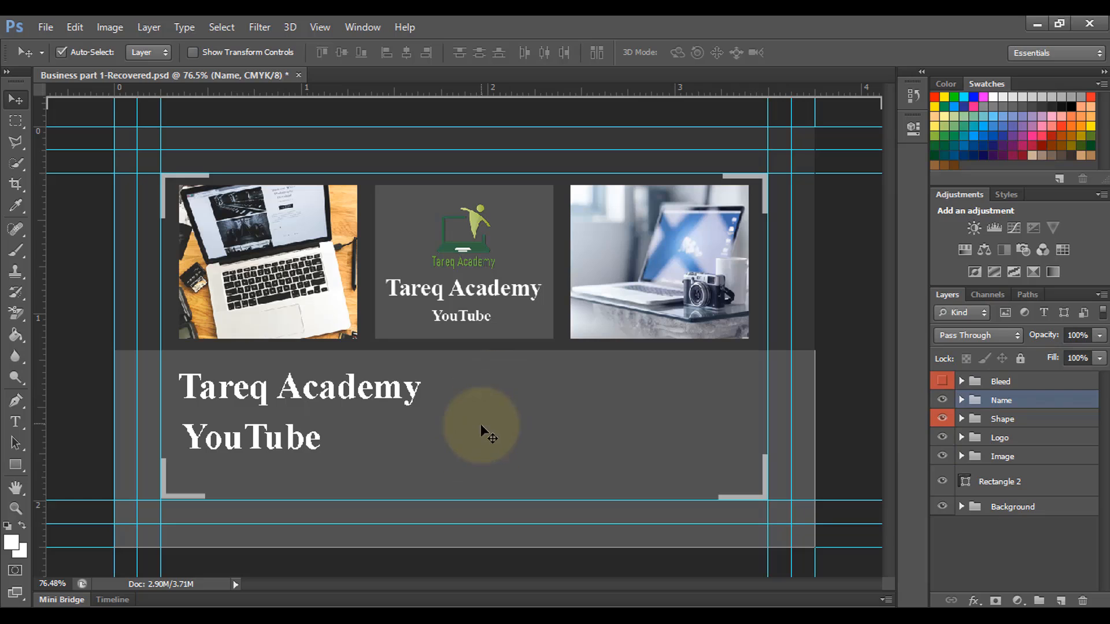
Step: Draw a thin 10×108 px vertical bar beside the text with a grey stroke
{"action": "left_click", "coordinate": [15, 464]}
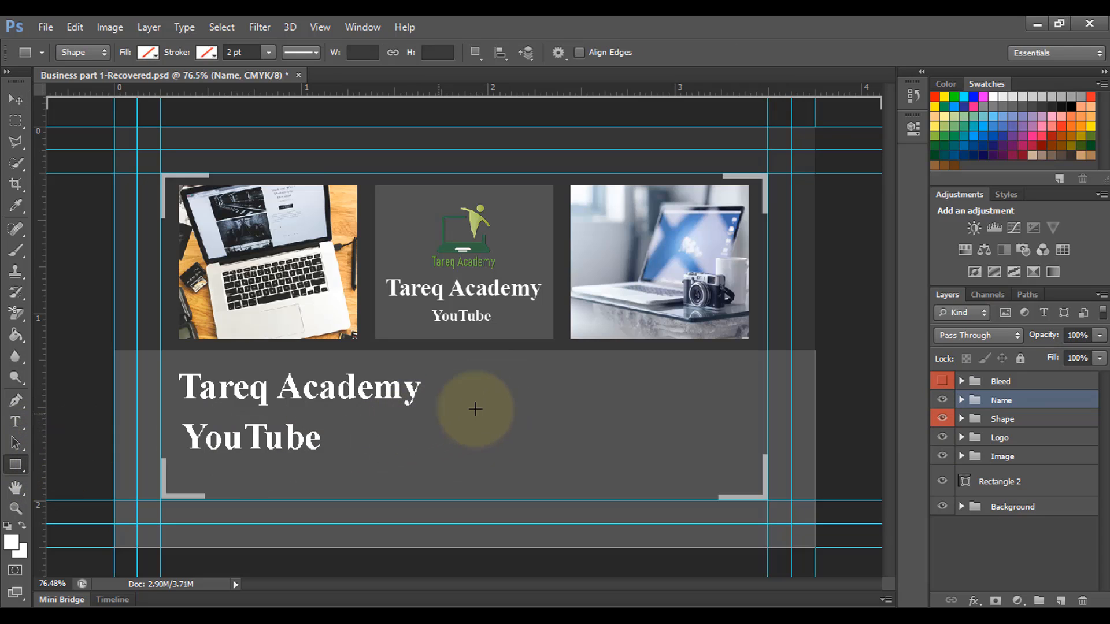
{"action": "left_click_drag", "start_coordinate": [475, 423], "coordinate": [485, 462]}
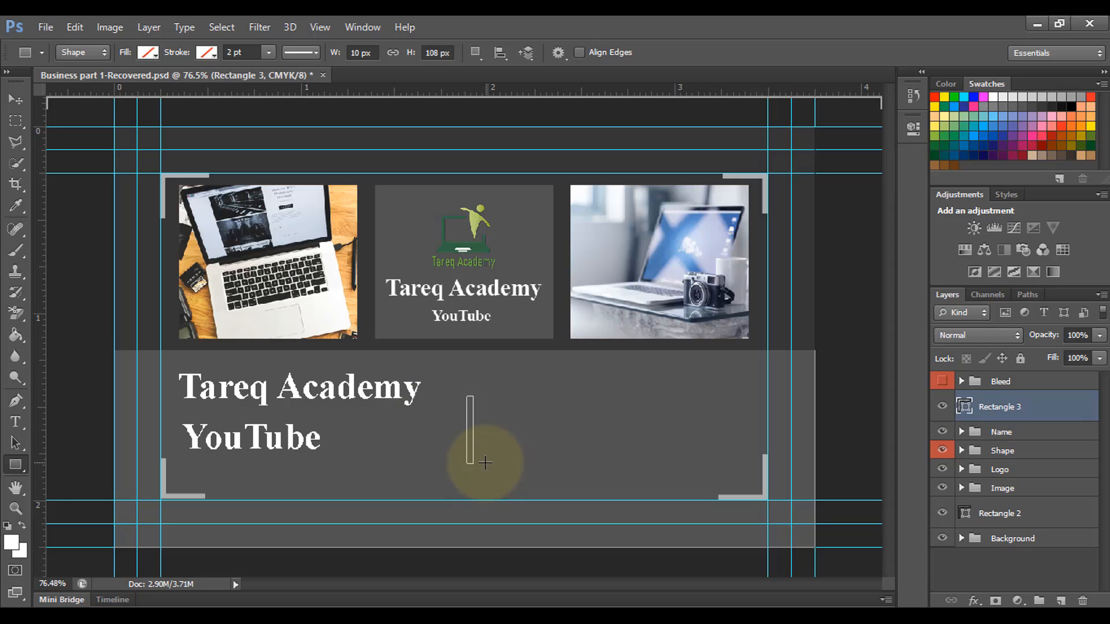
{"action": "left_click", "coordinate": [148, 52]}
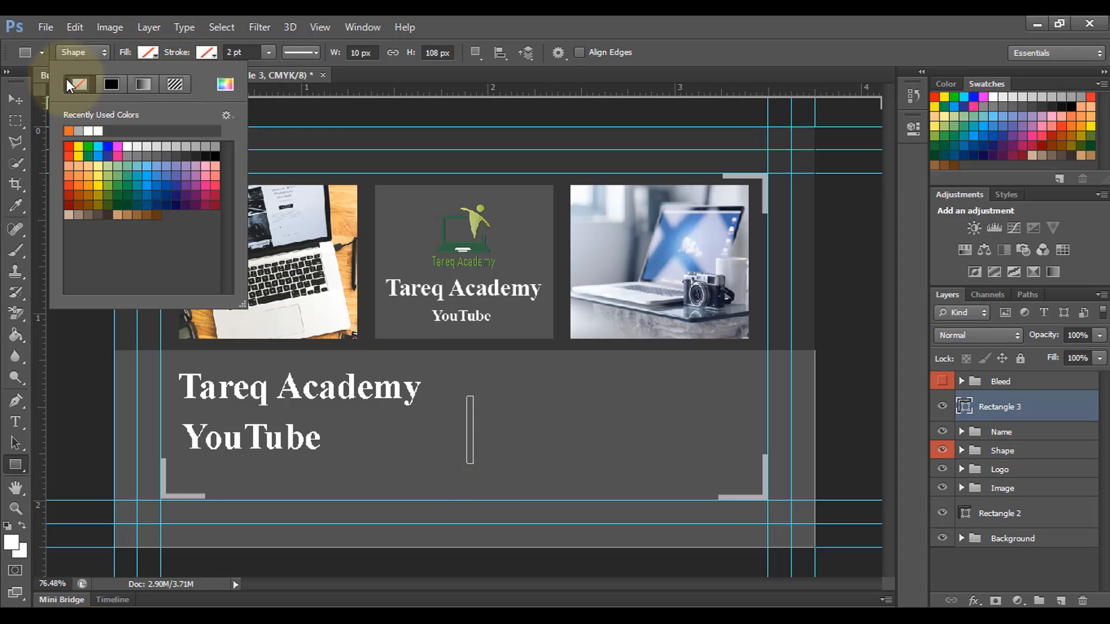
{"action": "left_click", "coordinate": [209, 53]}
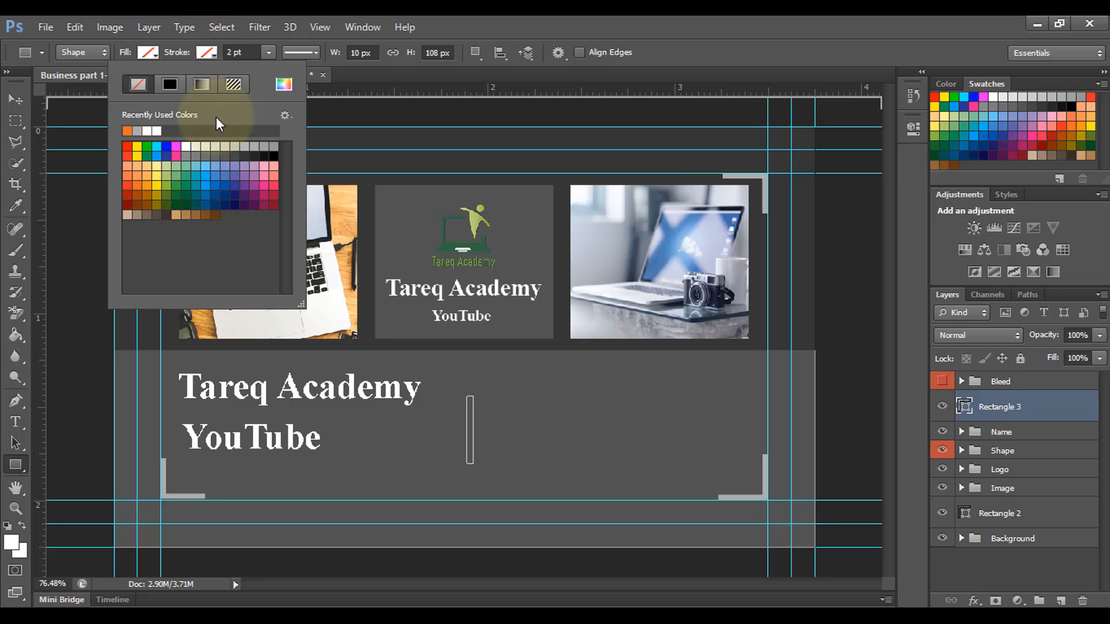
{"action": "left_click", "coordinate": [265, 143]}
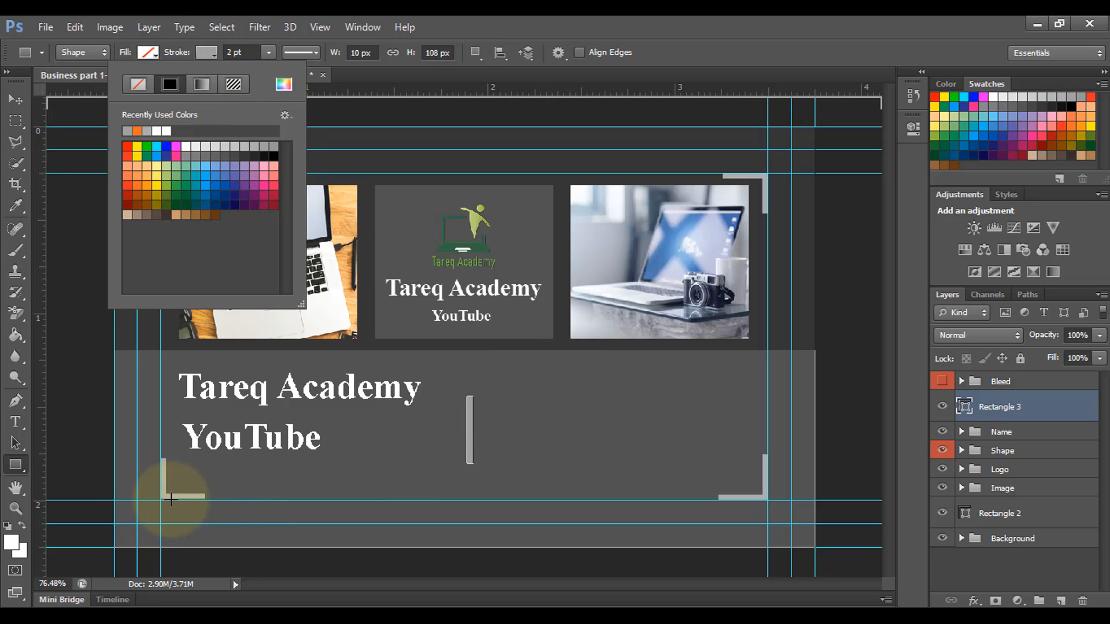
{"action": "left_click", "coordinate": [205, 54]}
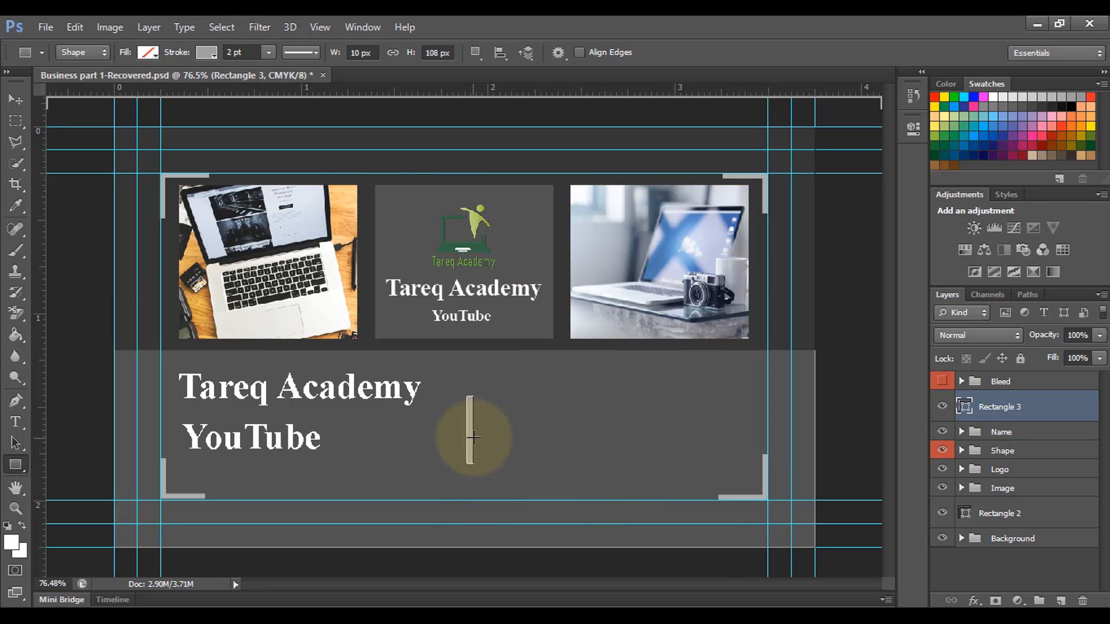
Step: Centre the divider horizontally on the Background and move its layer above Rectangle 2
{"action": "left_click", "coordinate": [24, 104]}
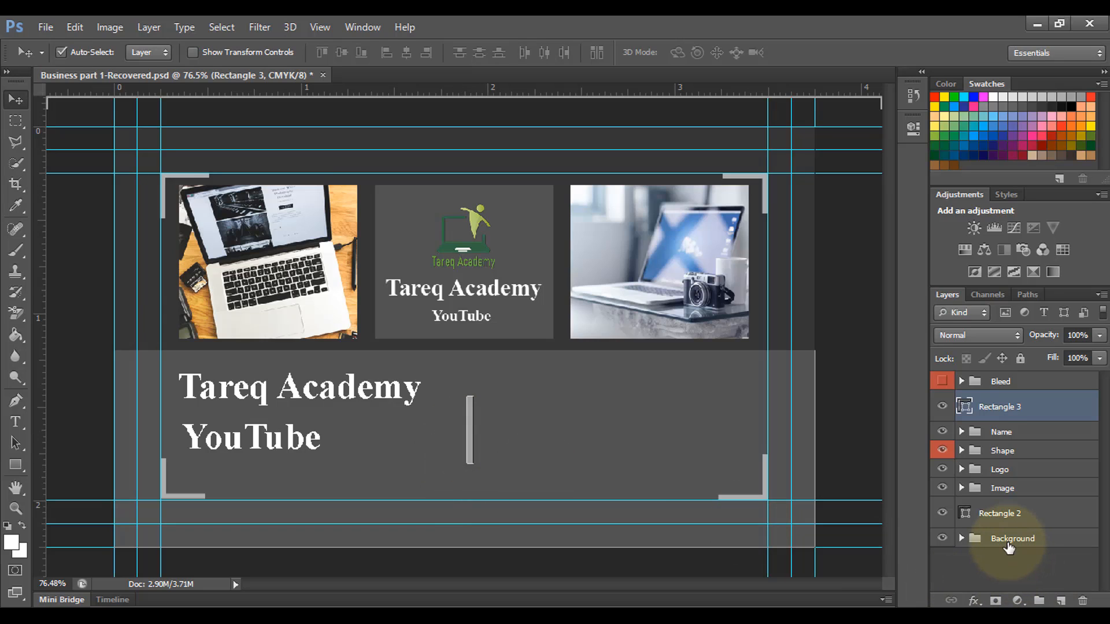
{"action": "left_click", "coordinate": [1009, 541], "text": "ctrl"}
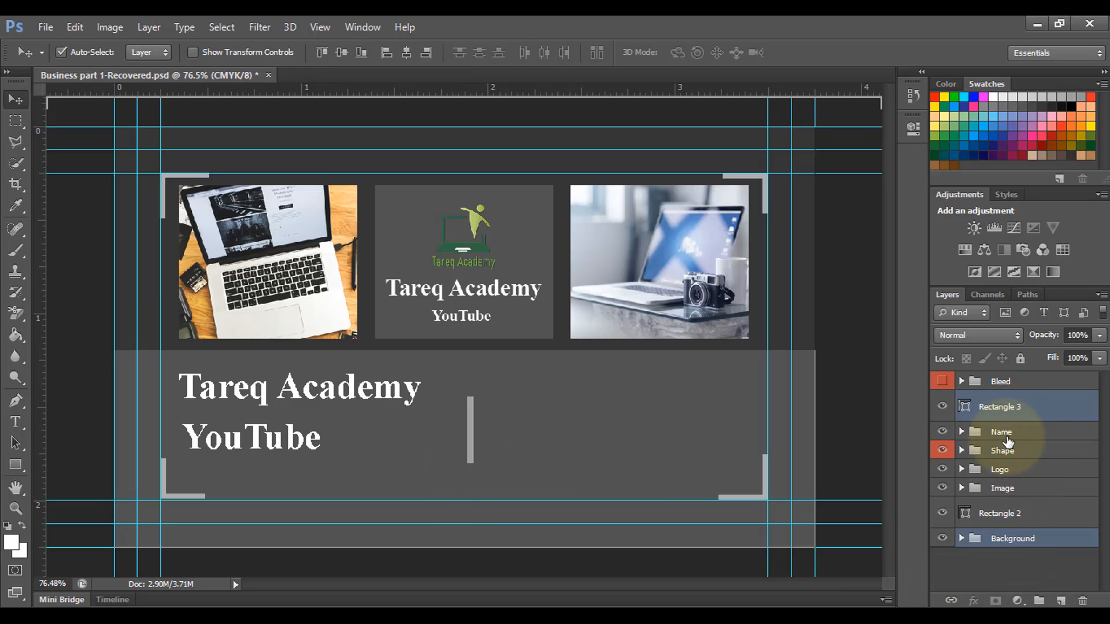
{"action": "left_click", "coordinate": [405, 54]}
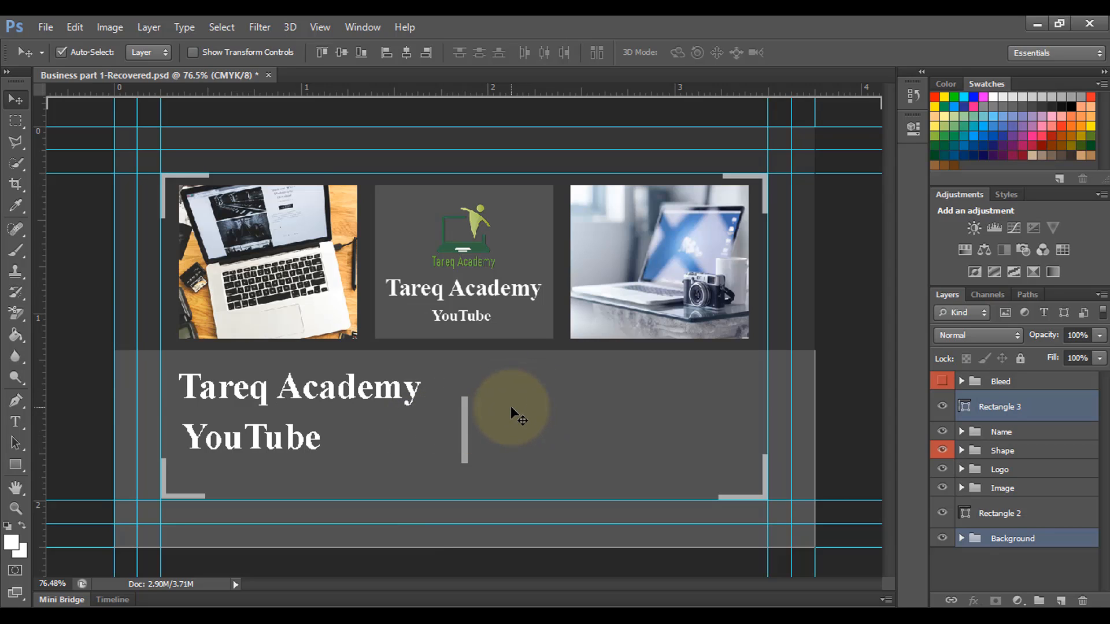
{"action": "left_click", "coordinate": [948, 567]}
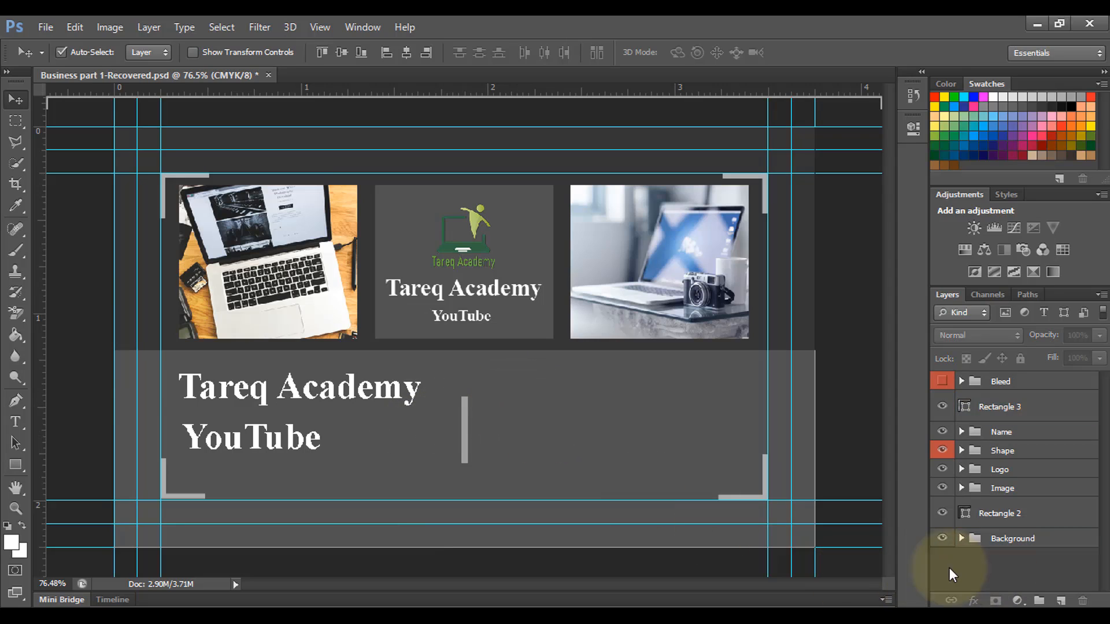
{"action": "left_click_drag", "start_coordinate": [1021, 408], "coordinate": [1028, 502]}
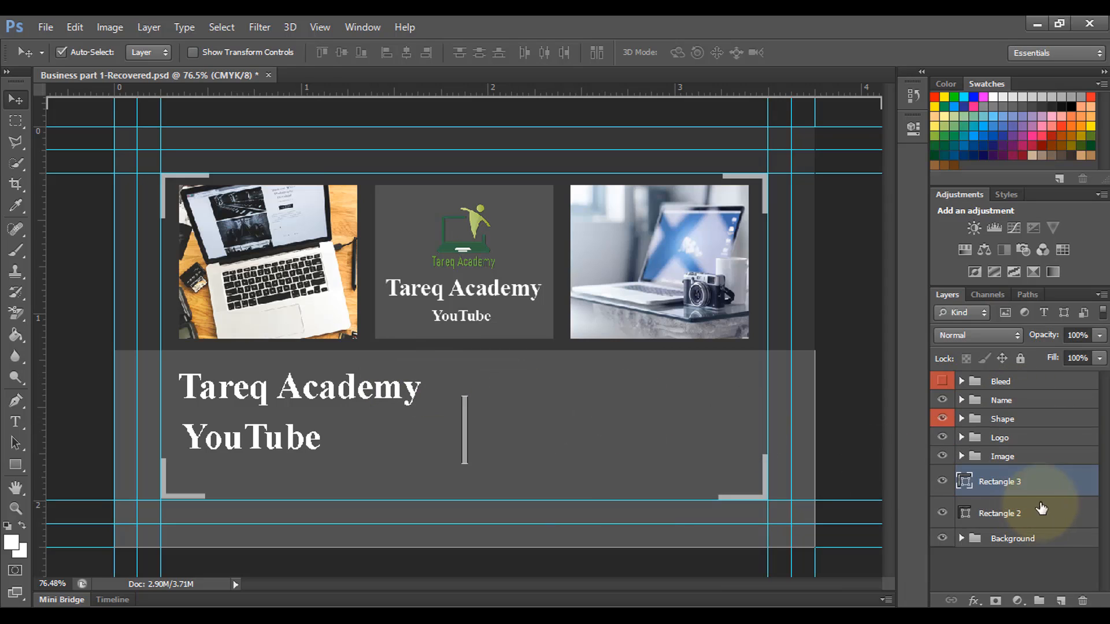
{"action": "left_click", "coordinate": [502, 452]}
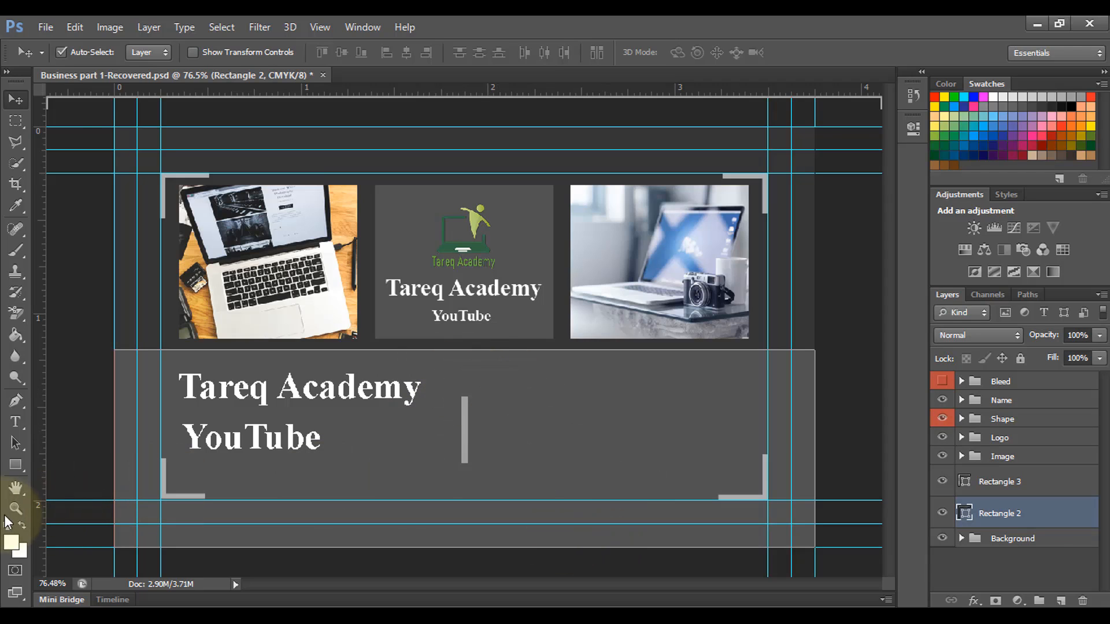
Step: Switch to the Custom Shape Tool and browse the custom shape library
{"action": "left_click", "coordinate": [16, 466]}
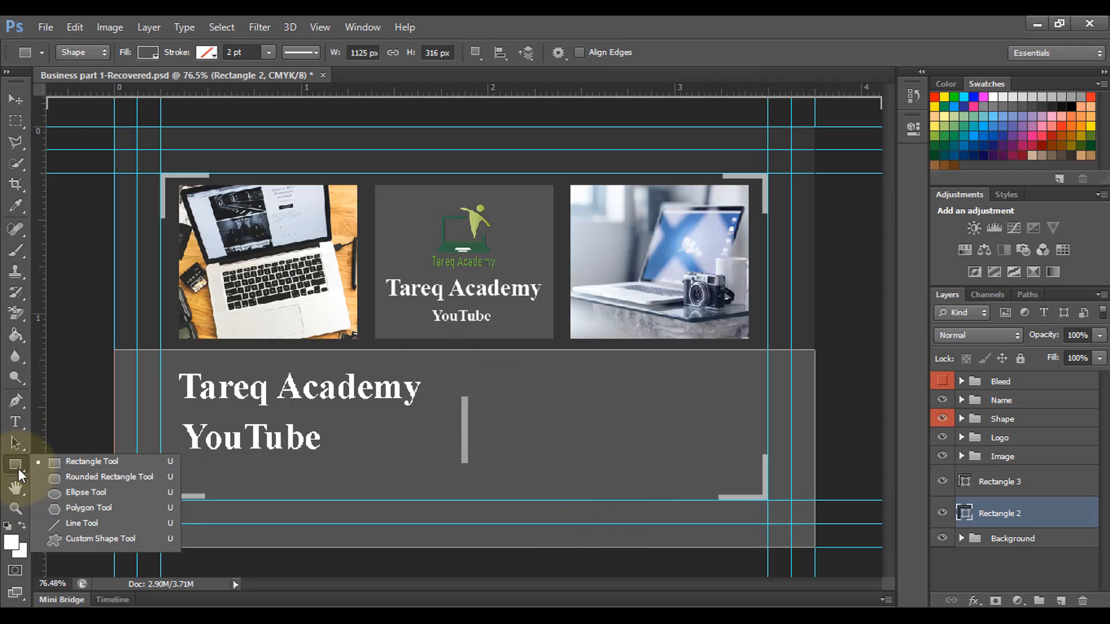
{"action": "left_click", "coordinate": [87, 539]}
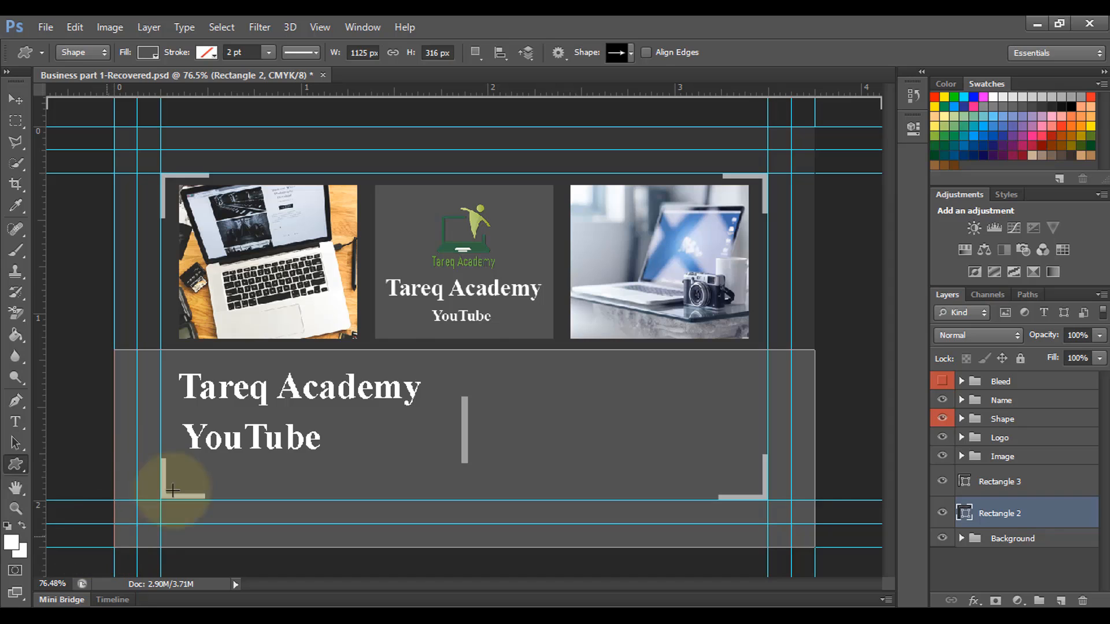
{"action": "left_click", "coordinate": [633, 55]}
{"action": "scroll", "coordinate": [682, 286], "scroll_direction": "down", "scroll_amount": 3}
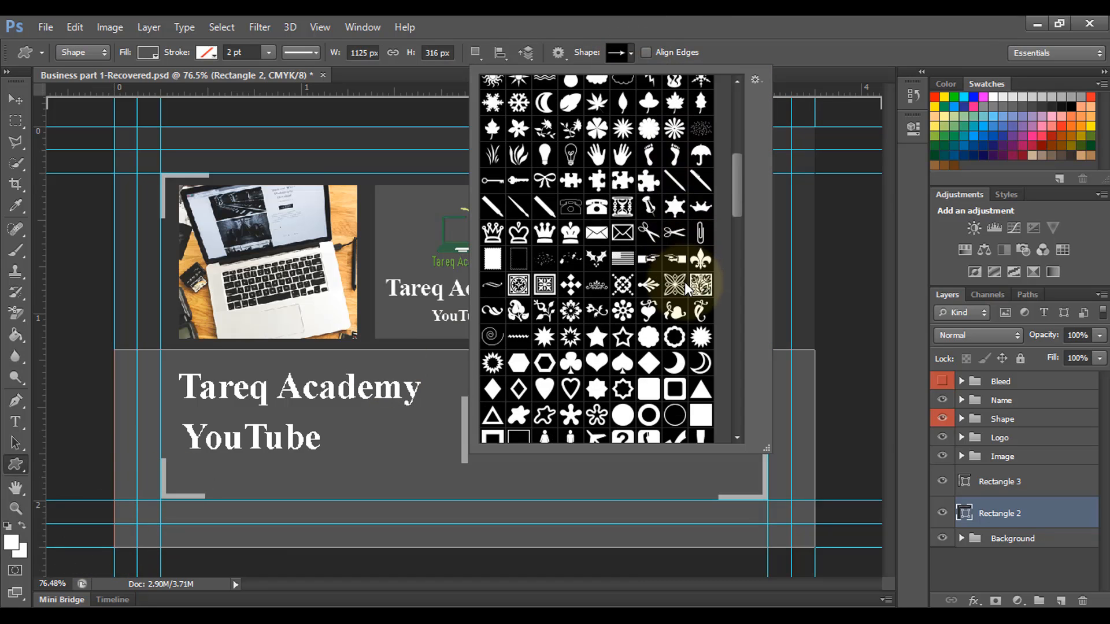
{"action": "left_click_drag", "start_coordinate": [732, 347], "coordinate": [727, 420]}
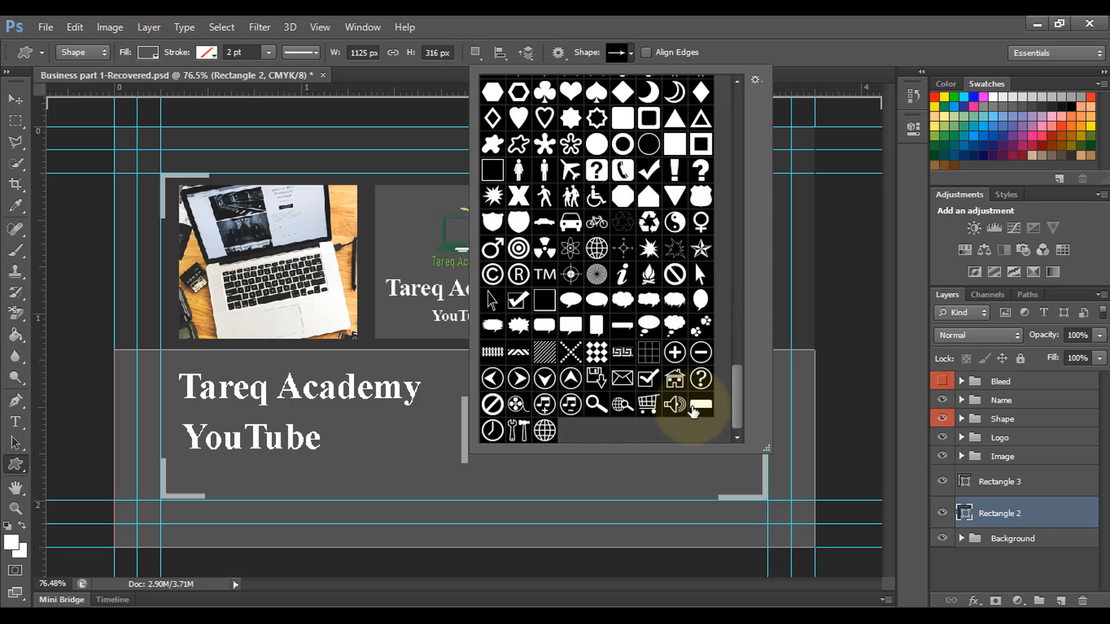
{"action": "scroll", "coordinate": [743, 359], "scroll_direction": "up", "scroll_amount": 6}
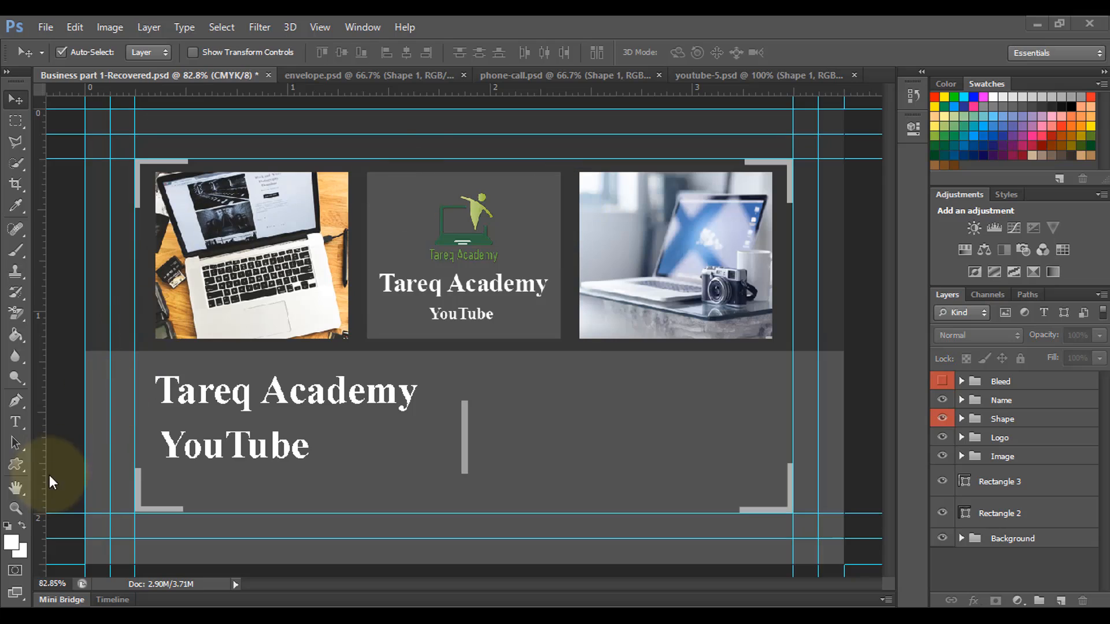
Step: Bring the envelope icon from envelope.psd into the card and scale it down small
{"action": "left_click", "coordinate": [307, 79]}
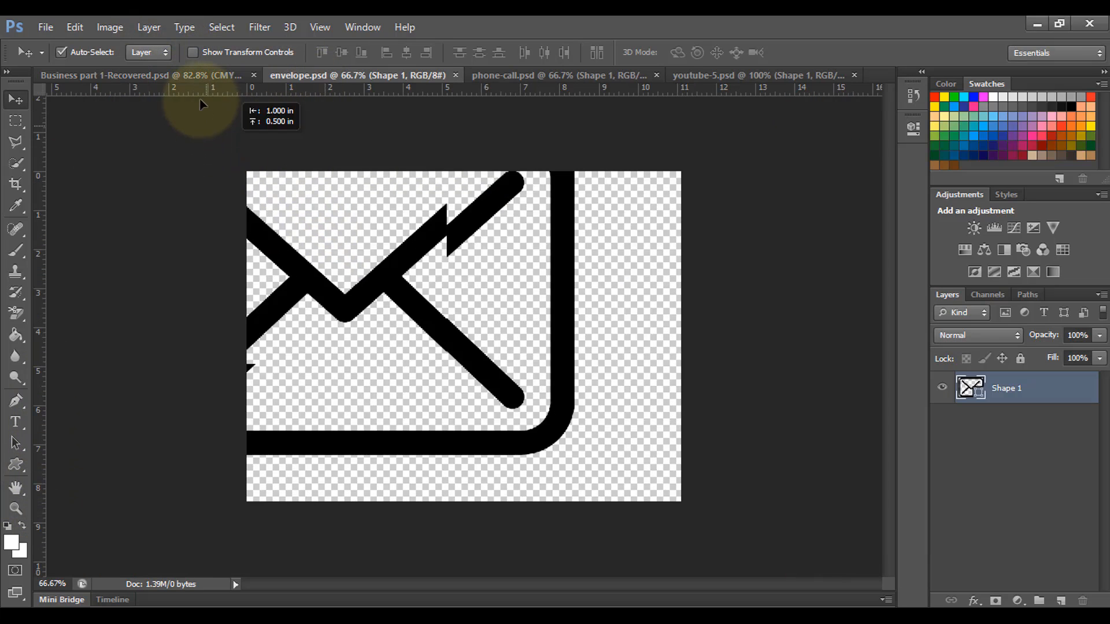
{"action": "left_click_drag", "start_coordinate": [202, 104], "coordinate": [582, 408]}
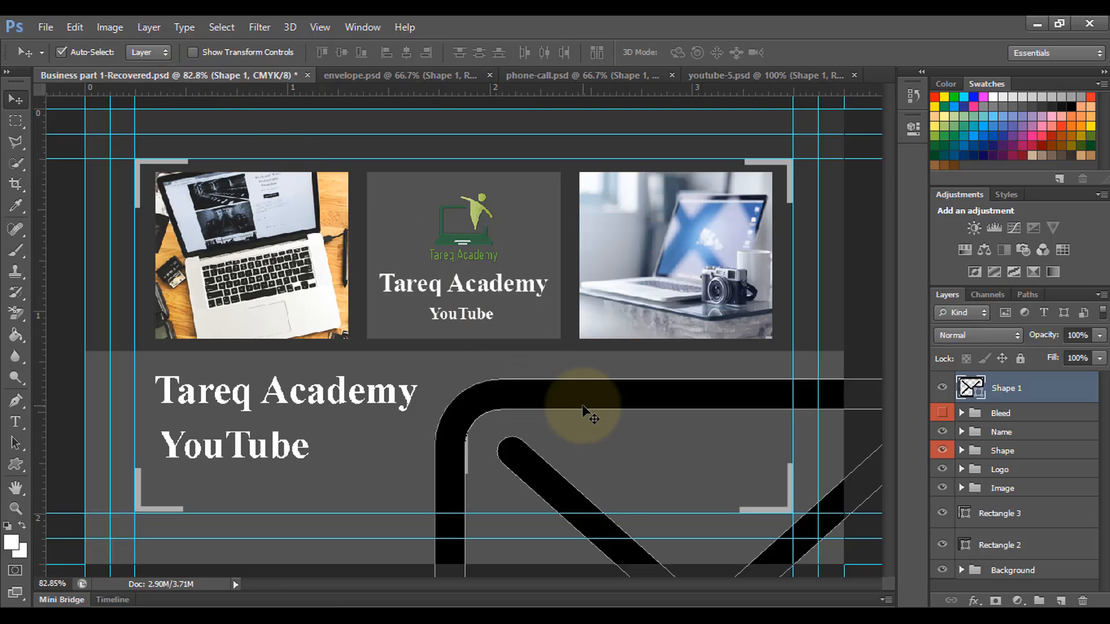
{"action": "key", "text": "ctrl+t"}
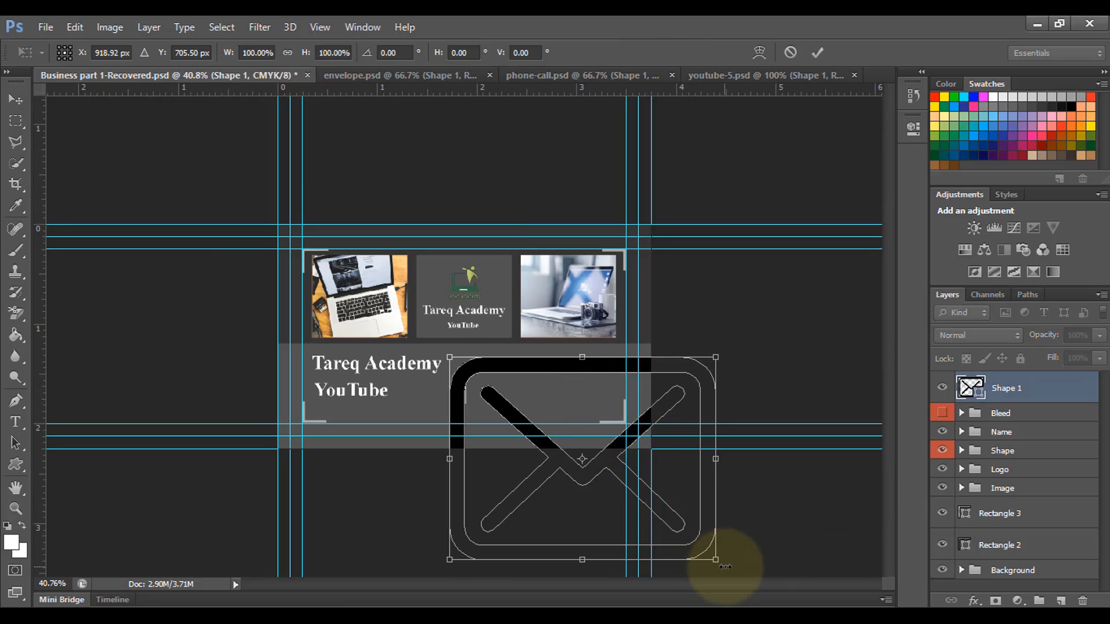
{"action": "left_click_drag", "start_coordinate": [715, 561], "coordinate": [523, 444]}
{"action": "left_click_drag", "start_coordinate": [551, 437], "coordinate": [515, 407]}
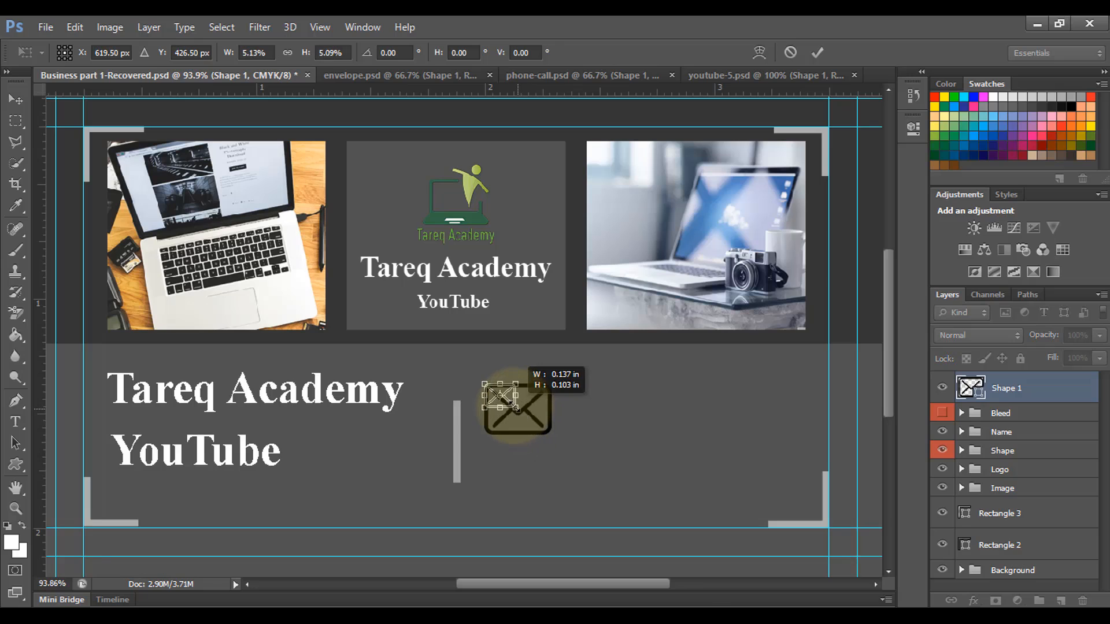
Step: Make the envelope icon white and move its layer below the Bleed group
{"action": "double_click", "coordinate": [970, 388]}
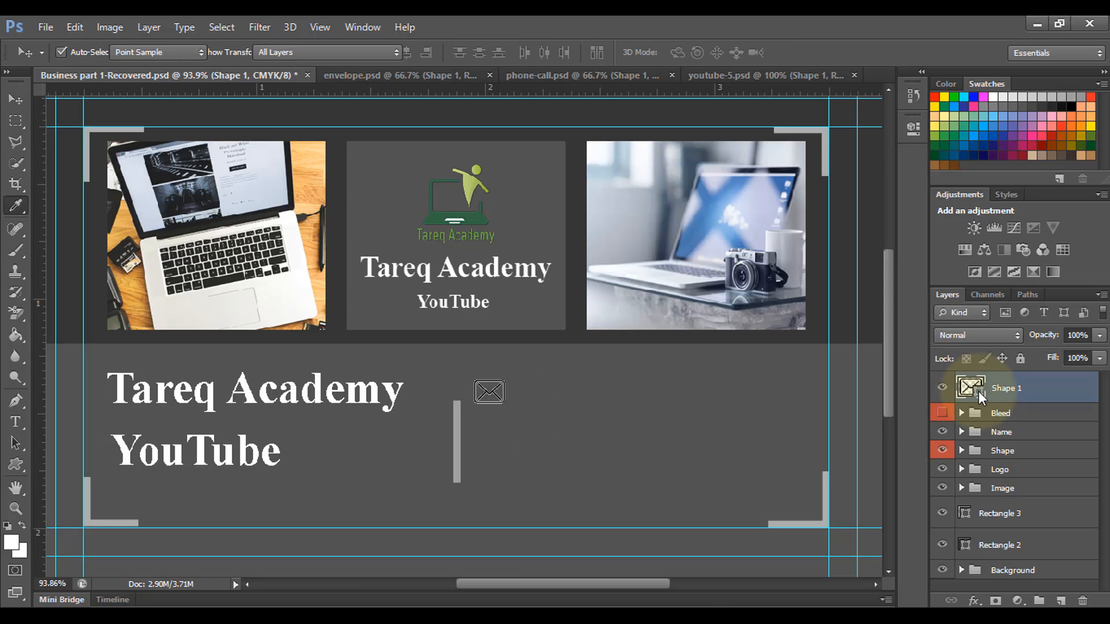
{"action": "left_click", "coordinate": [81, 245]}
{"action": "left_click", "coordinate": [463, 227]}
{"action": "key", "text": "v"}
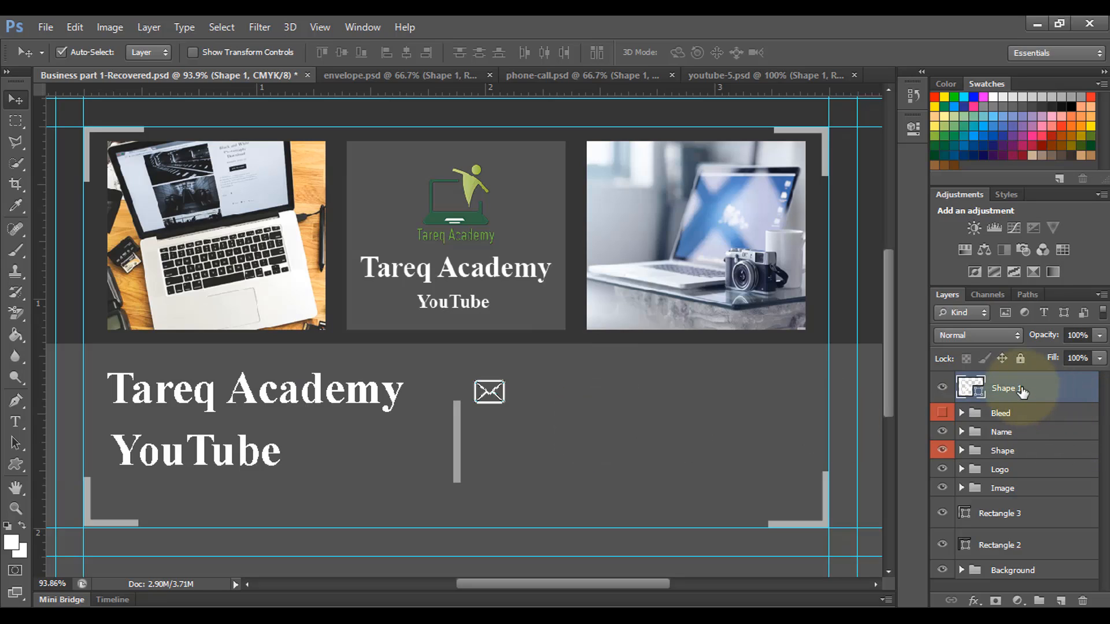
{"action": "left_click_drag", "start_coordinate": [1028, 395], "coordinate": [1018, 422]}
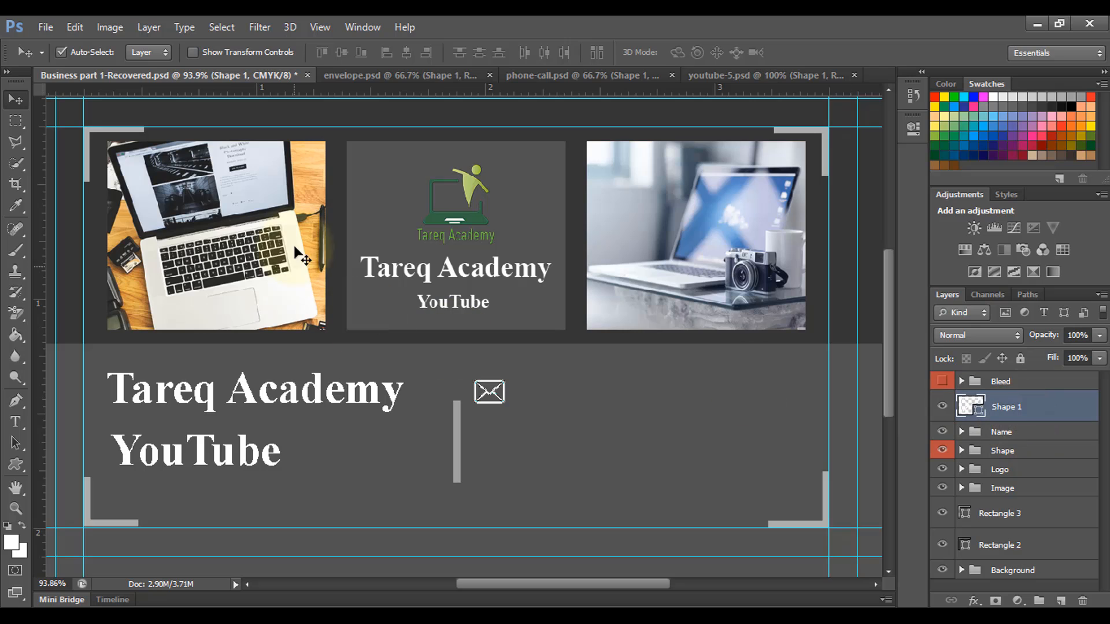
{"action": "left_click", "coordinate": [431, 74]}
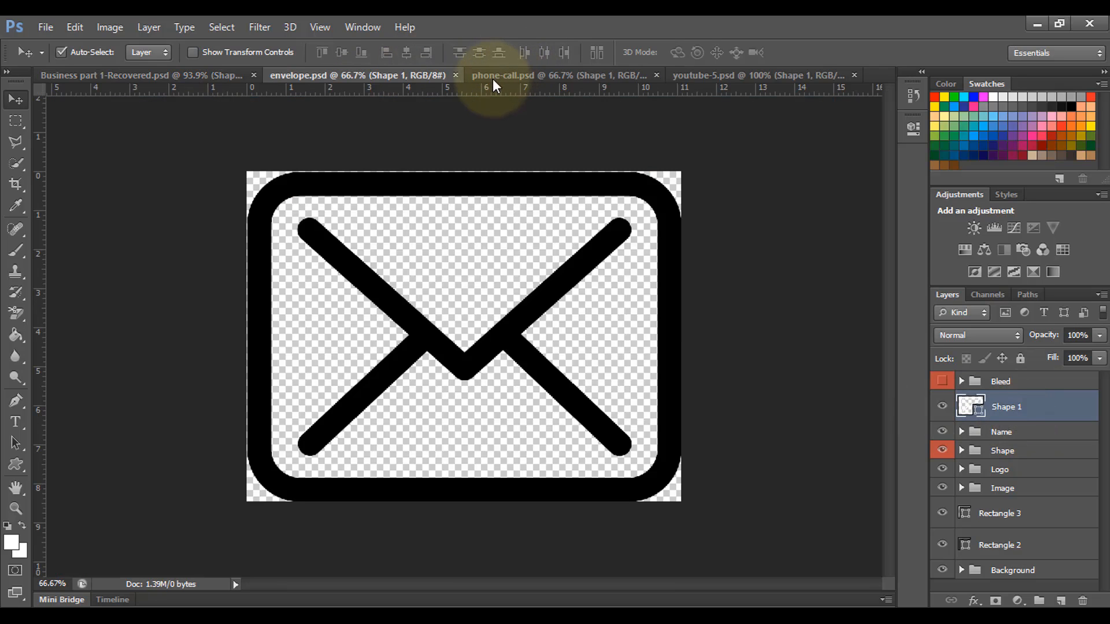
Step: Close envelope.psd, add the phone icon in white to the card, then close phone-call.psd
{"action": "left_click", "coordinate": [456, 74]}
{"action": "left_click", "coordinate": [439, 75]}
{"action": "left_click_drag", "start_coordinate": [382, 234], "coordinate": [161, 86]}
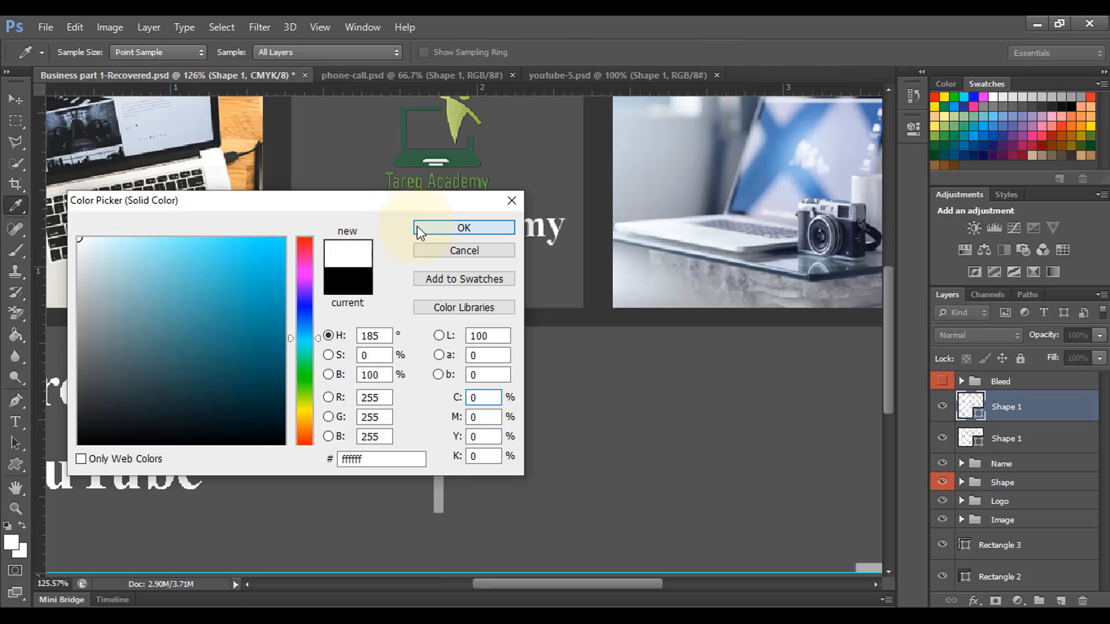
{"action": "left_click", "coordinate": [417, 227]}
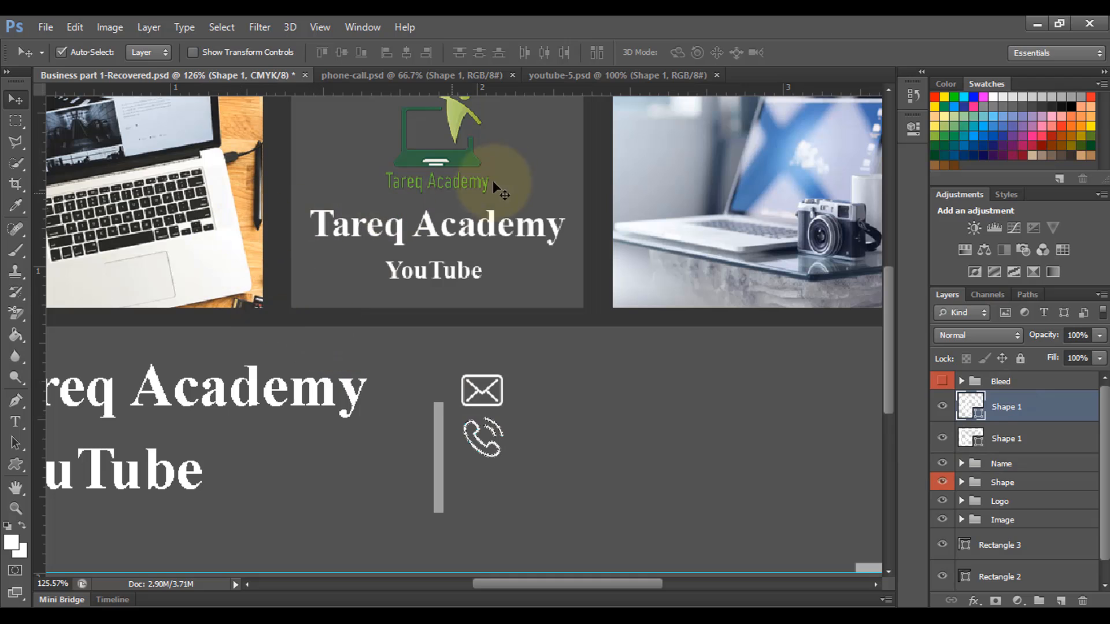
{"action": "left_click", "coordinate": [502, 75]}
{"action": "left_click", "coordinate": [512, 75]}
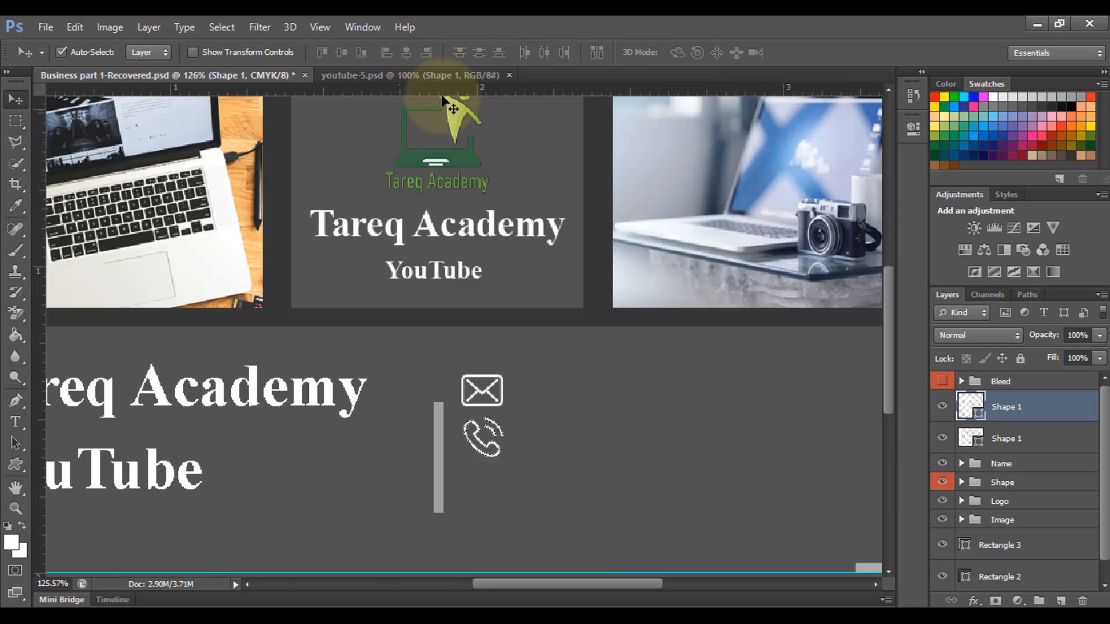
Step: Bring the YouTube icon from youtube-5.psd into the card and scale it below the phone
{"action": "left_click", "coordinate": [428, 75]}
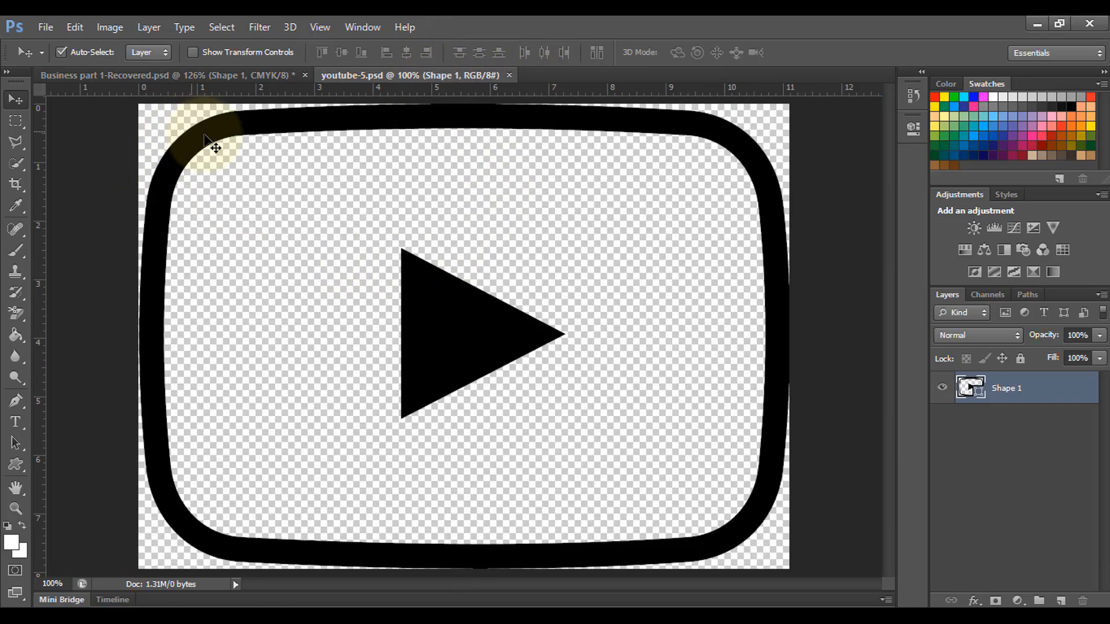
{"action": "left_click_drag", "start_coordinate": [214, 139], "coordinate": [570, 446]}
{"action": "key", "text": "ctrl+minus"}
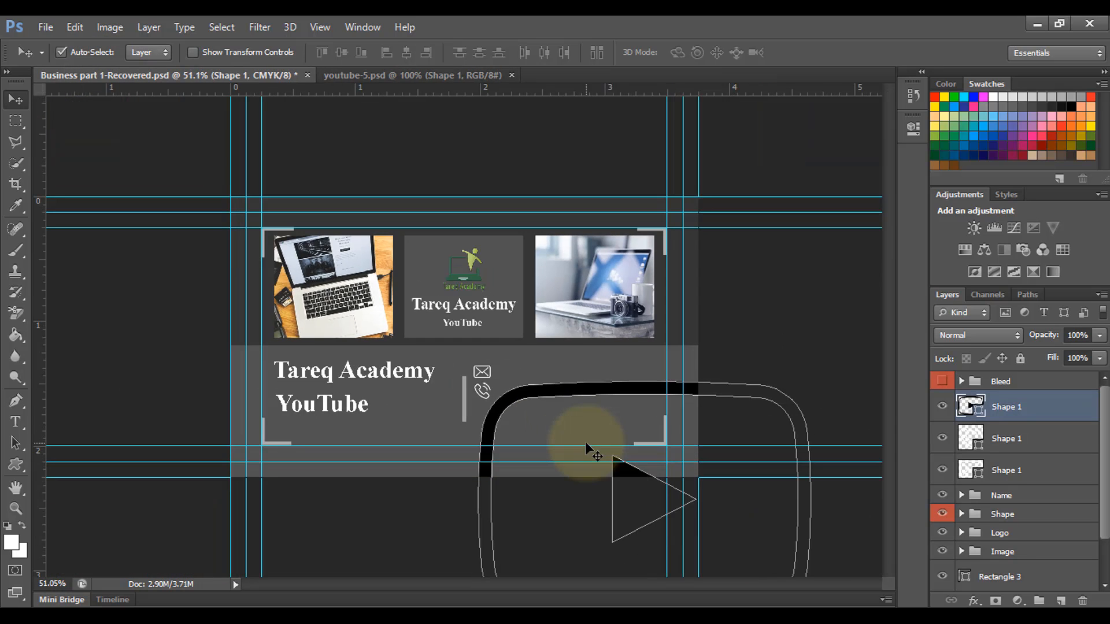
{"action": "key", "text": "ctrl+t"}
{"action": "key", "text": "ctrl+minus"}
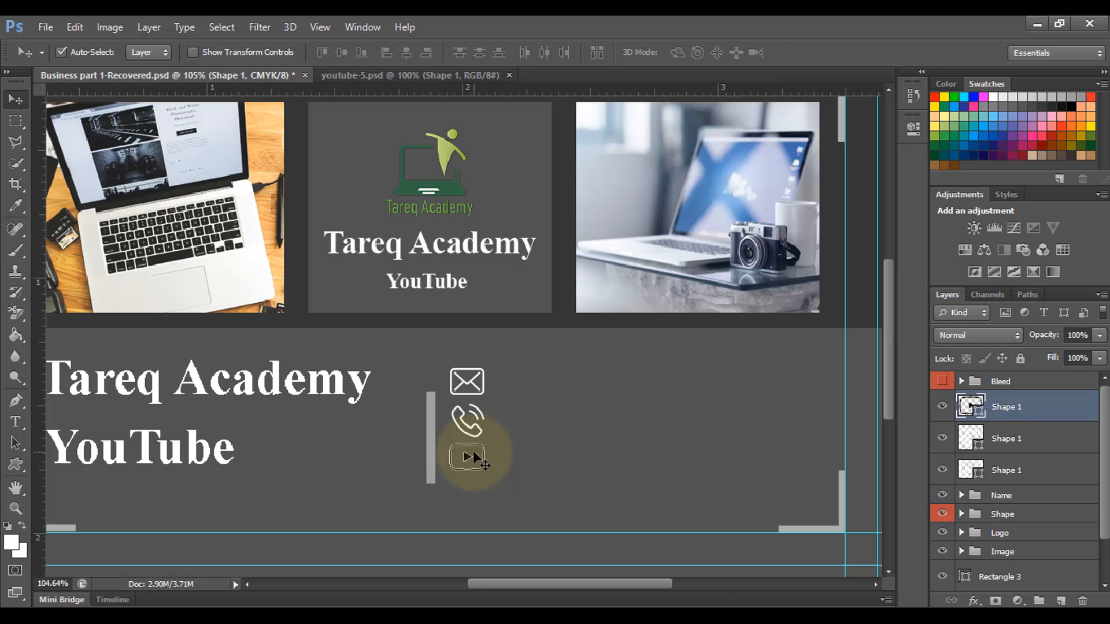
{"action": "left_click_drag", "start_coordinate": [470, 456], "coordinate": [468, 470]}
Step: Set the YouTube icon's colour to white
{"action": "double_click", "coordinate": [995, 408]}
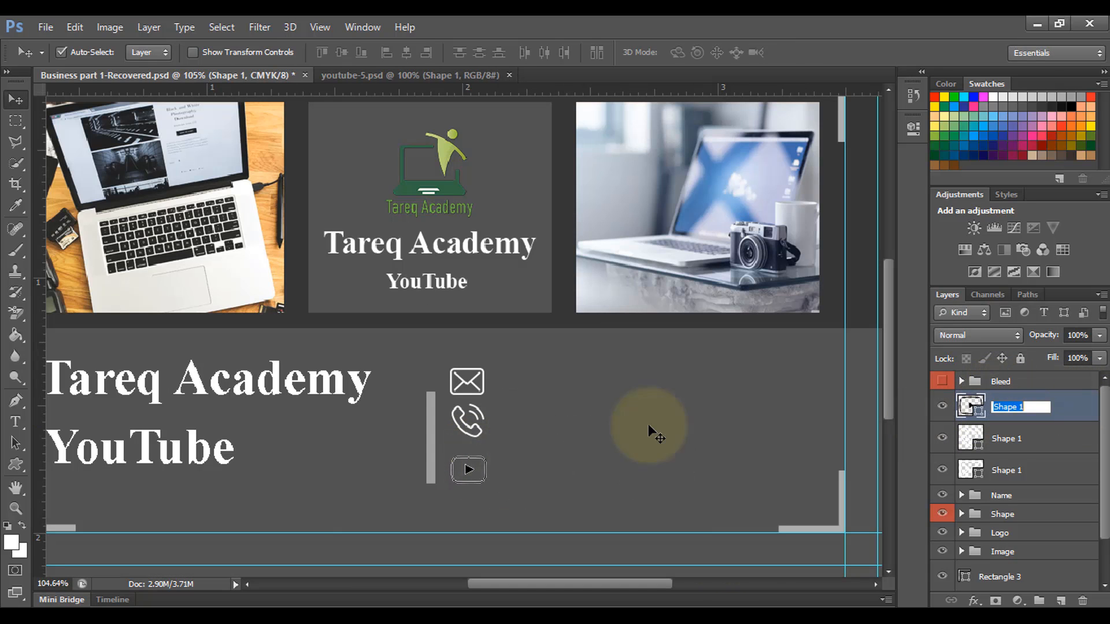
{"action": "double_click", "coordinate": [977, 415]}
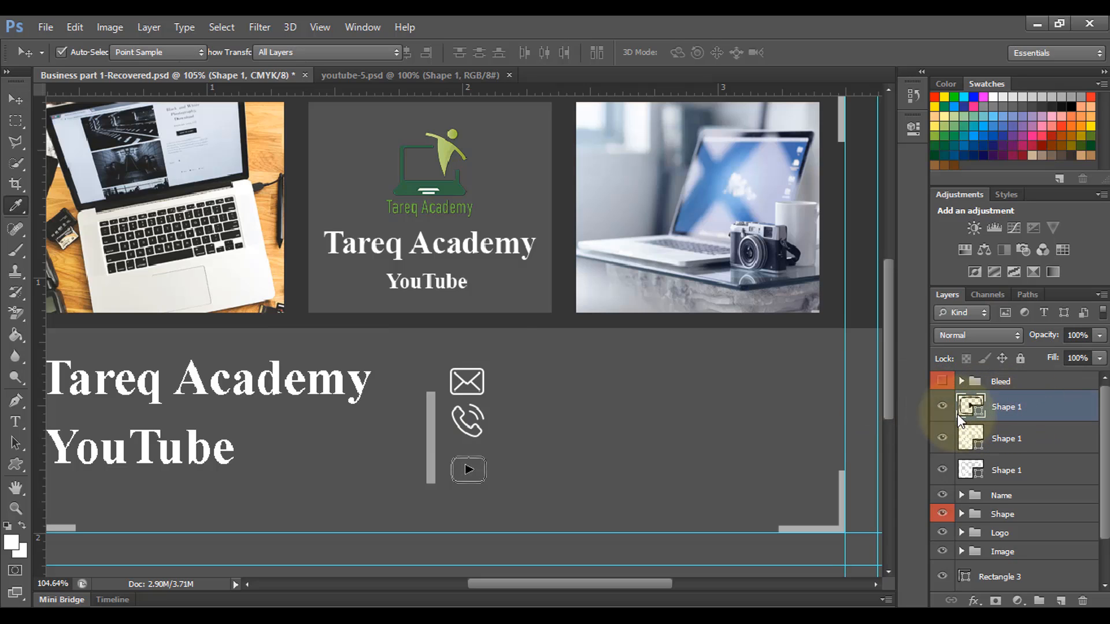
{"action": "left_click", "coordinate": [80, 239]}
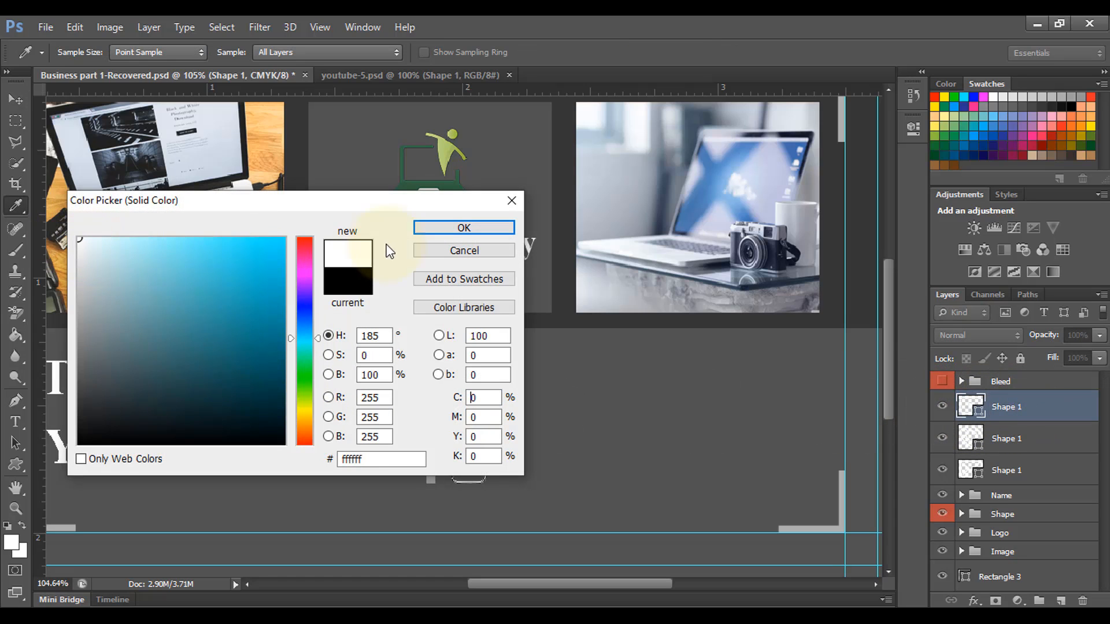
{"action": "left_click", "coordinate": [451, 228]}
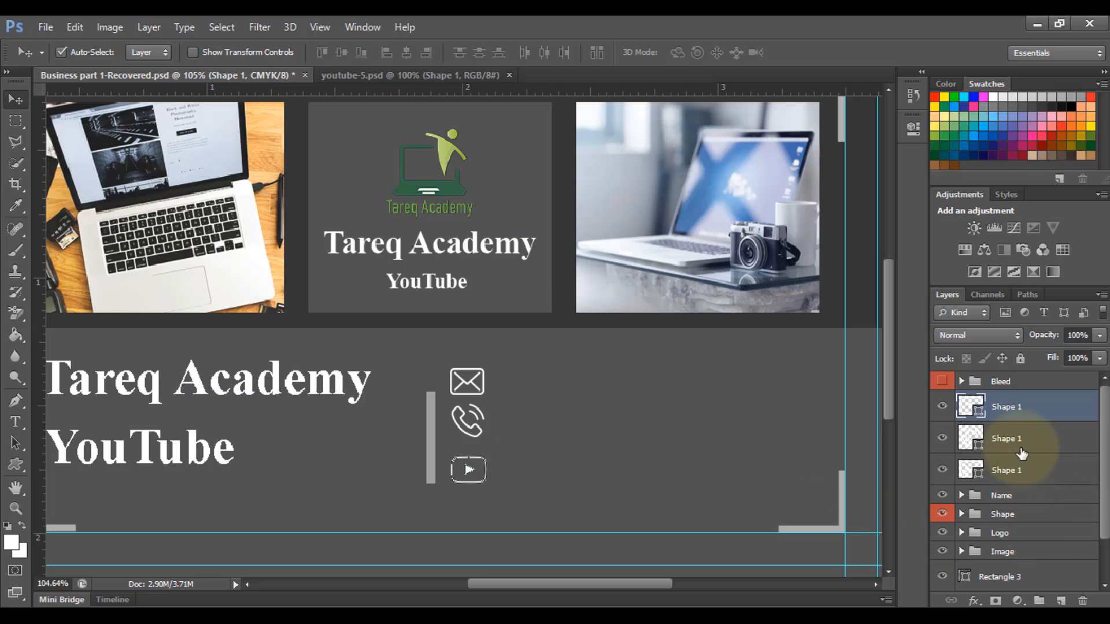
{"action": "left_click", "coordinate": [1011, 468], "text": "shift"}
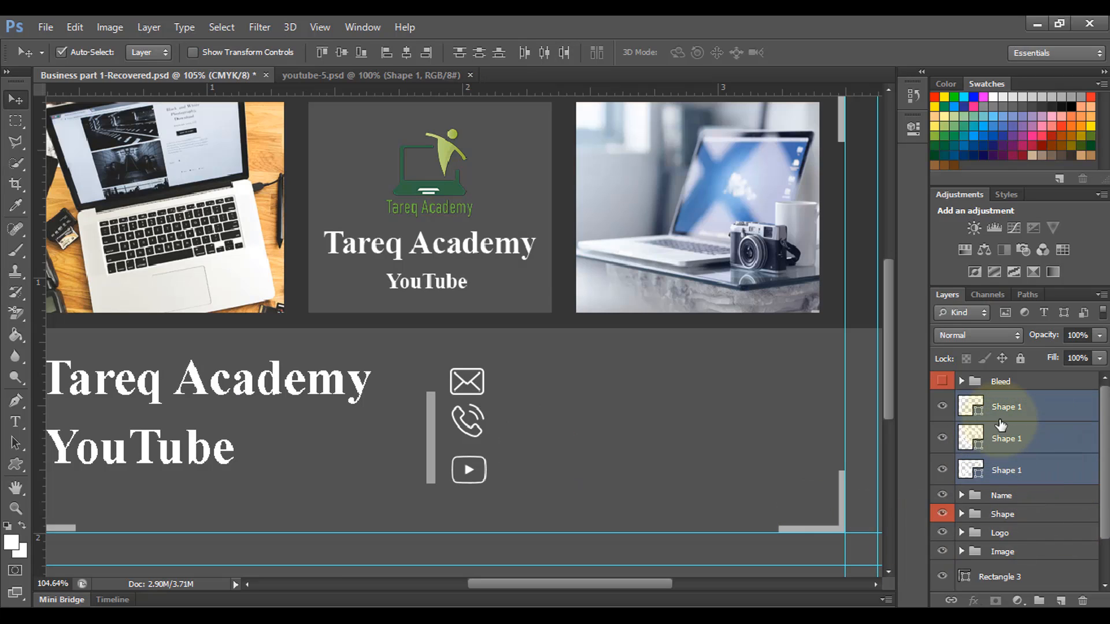
Step: Group the three icon layers into a folder named 'Icon' and expand it
{"action": "key", "text": "ctrl+g"}
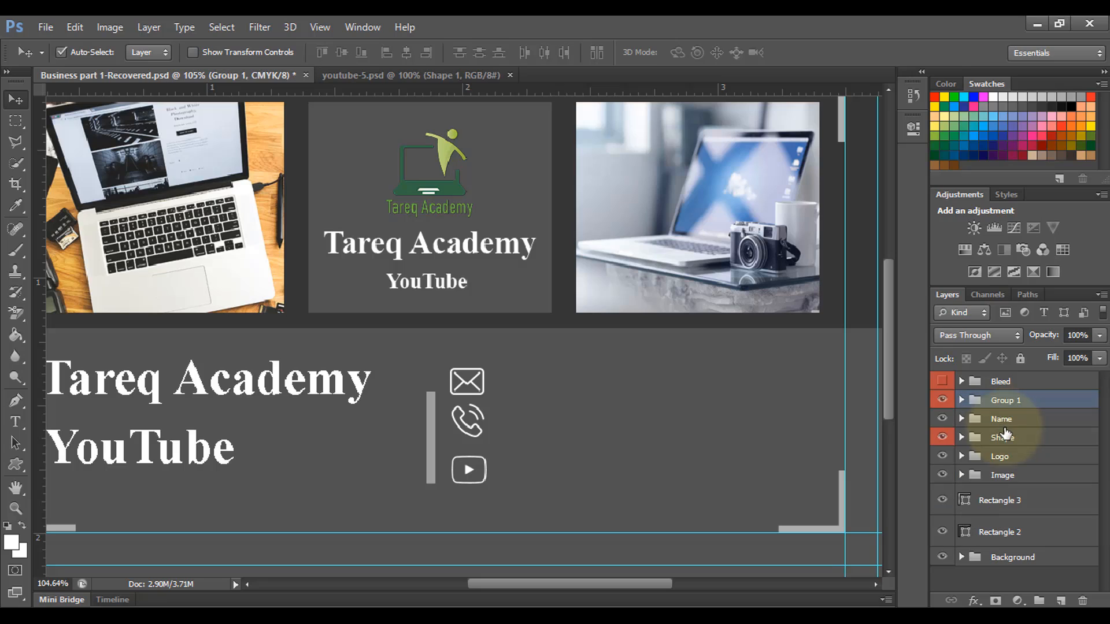
{"action": "double_click", "coordinate": [1005, 400]}
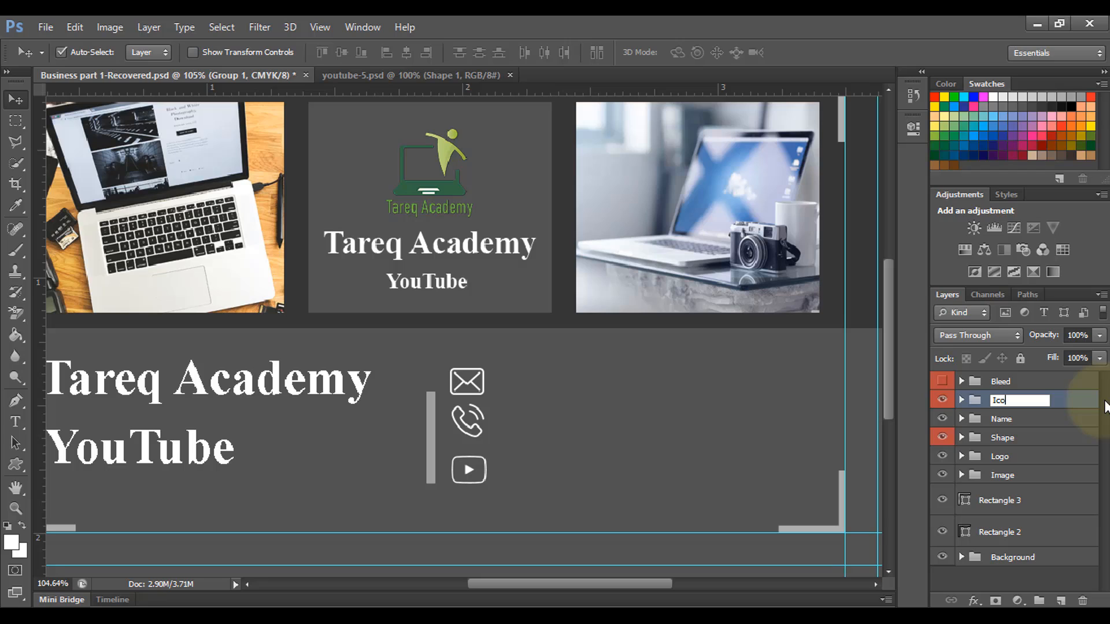
{"action": "key", "text": "Return"}
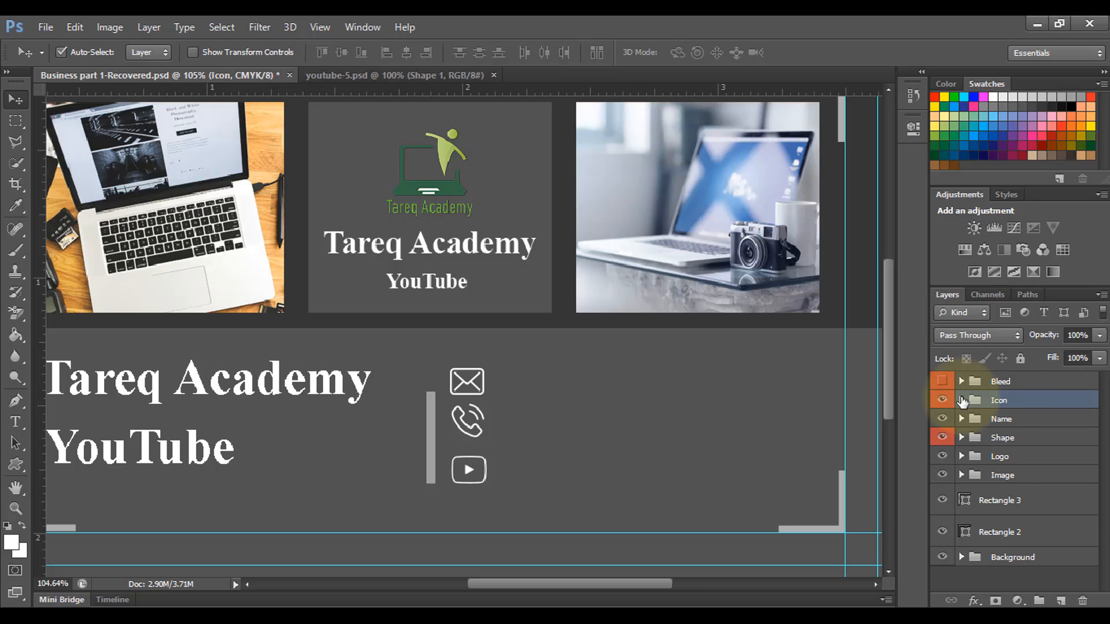
{"action": "left_click", "coordinate": [962, 400]}
{"action": "left_click", "coordinate": [1024, 427], "text": "shift"}
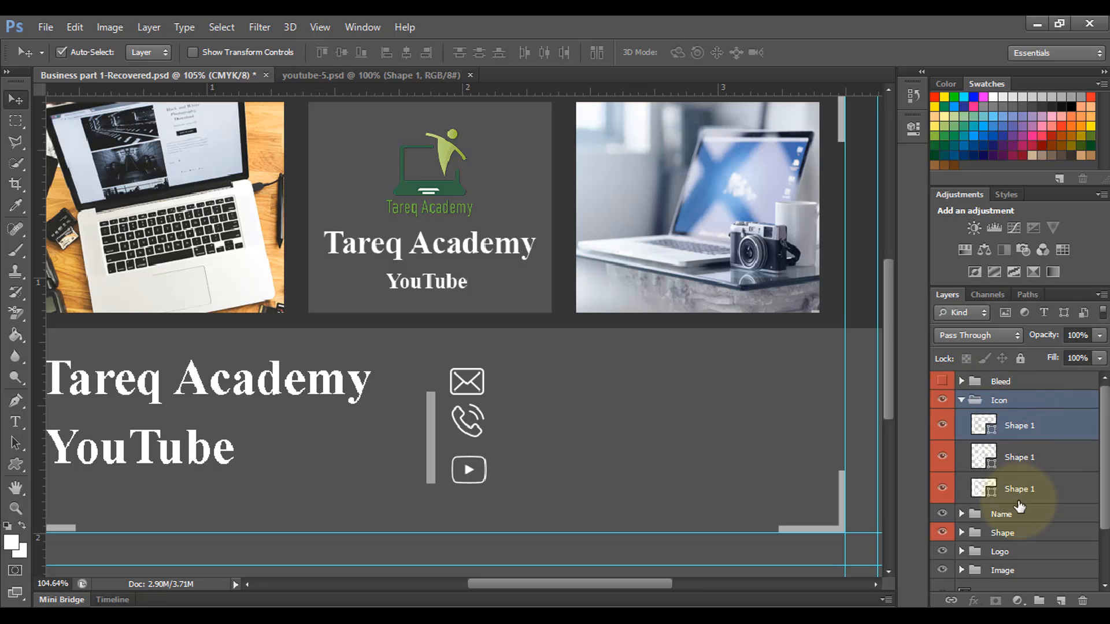
{"action": "left_click", "coordinate": [1018, 491], "text": "shift"}
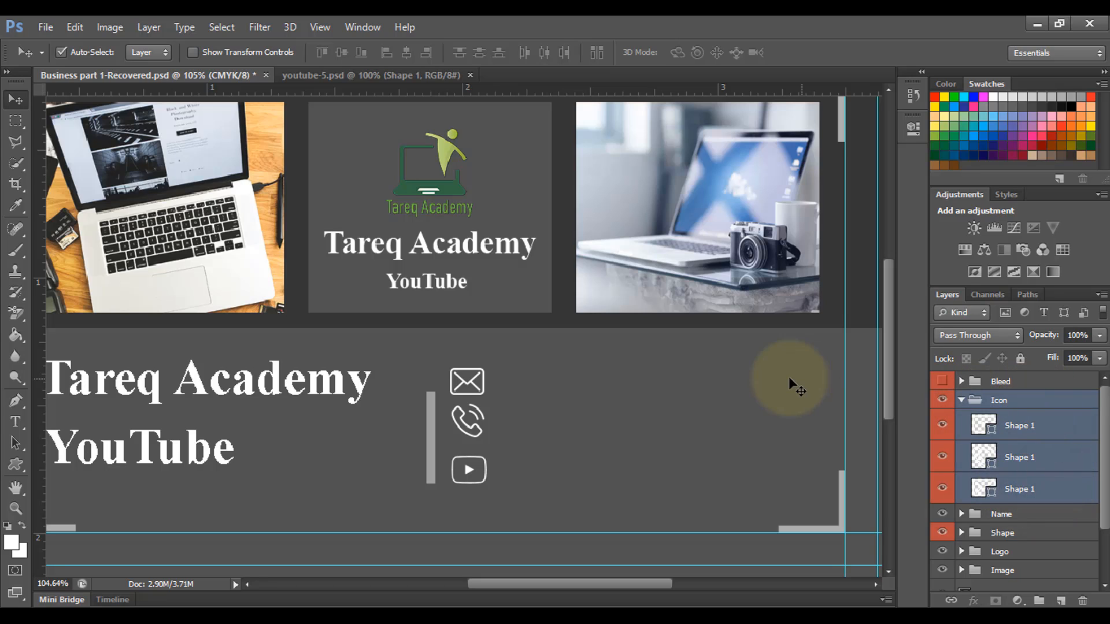
{"action": "left_click", "coordinate": [1017, 457]}
{"action": "left_click", "coordinate": [1038, 428]}
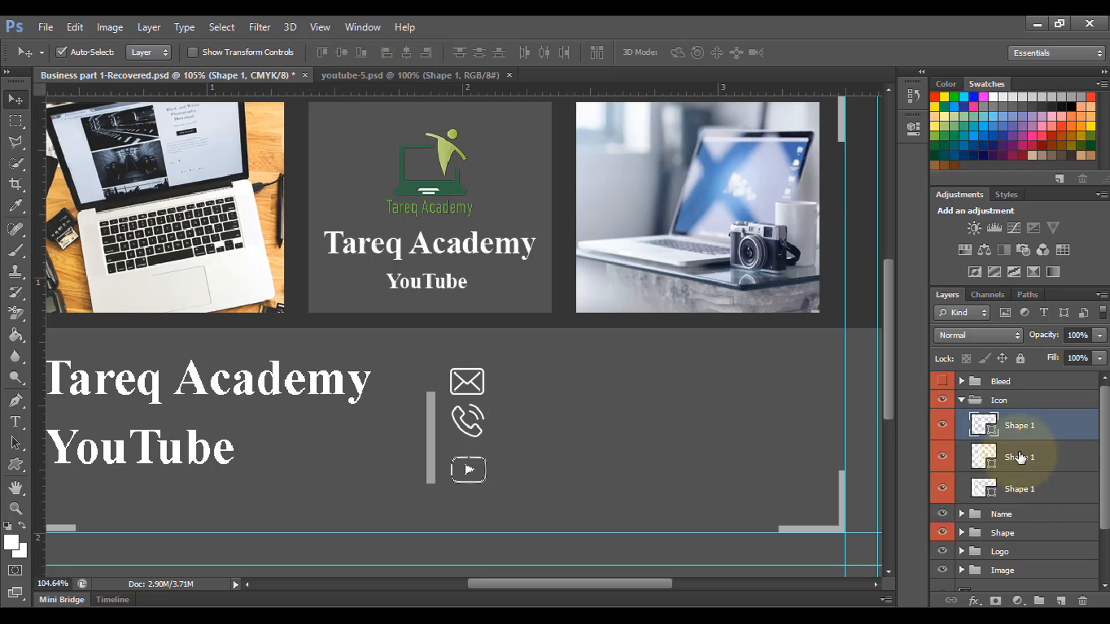
Step: Select the envelope, phone and YouTube icon layers, align them in a column, and nudge them slightly right and down
{"action": "left_click", "coordinate": [1024, 491], "text": "ctrl"}
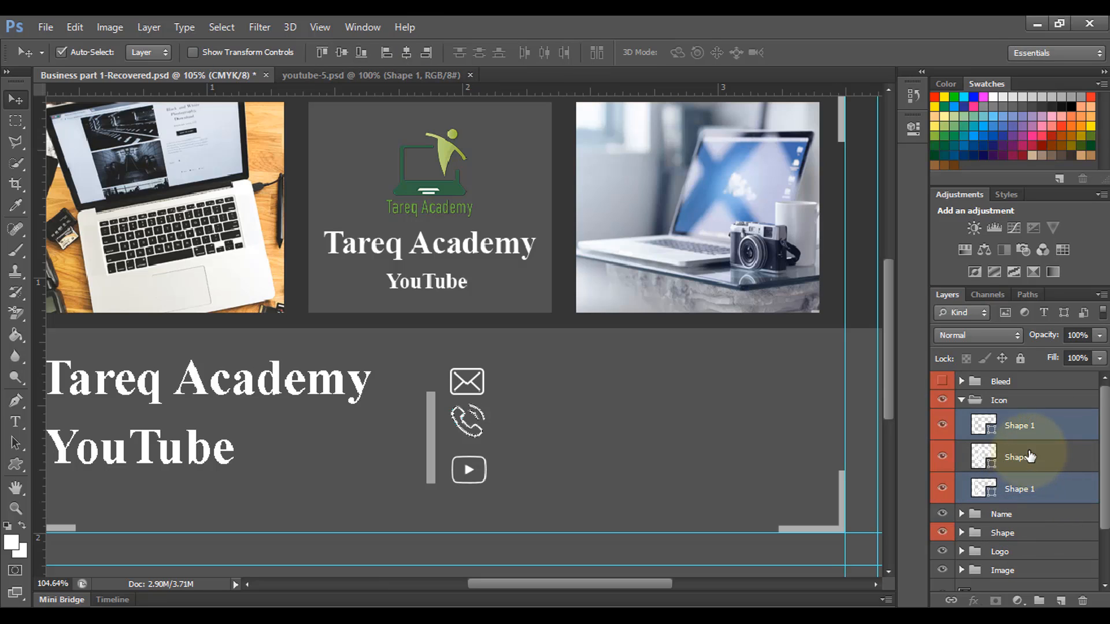
{"action": "left_click", "coordinate": [1030, 456]}
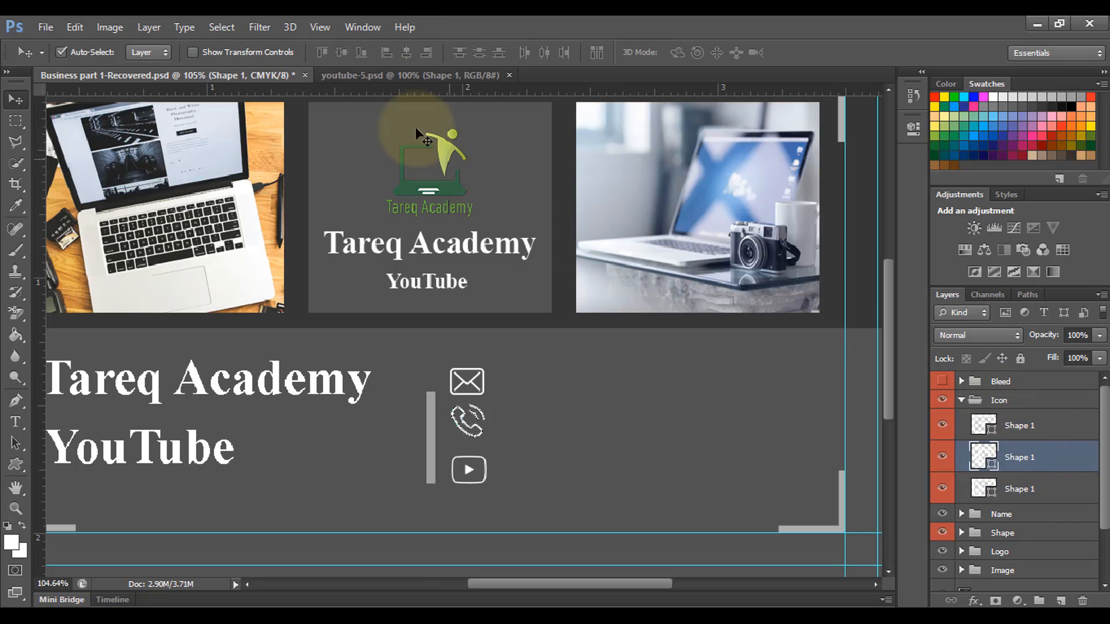
{"action": "left_click", "coordinate": [1021, 427], "text": "ctrl"}
{"action": "left_click", "coordinate": [1002, 489], "text": "ctrl"}
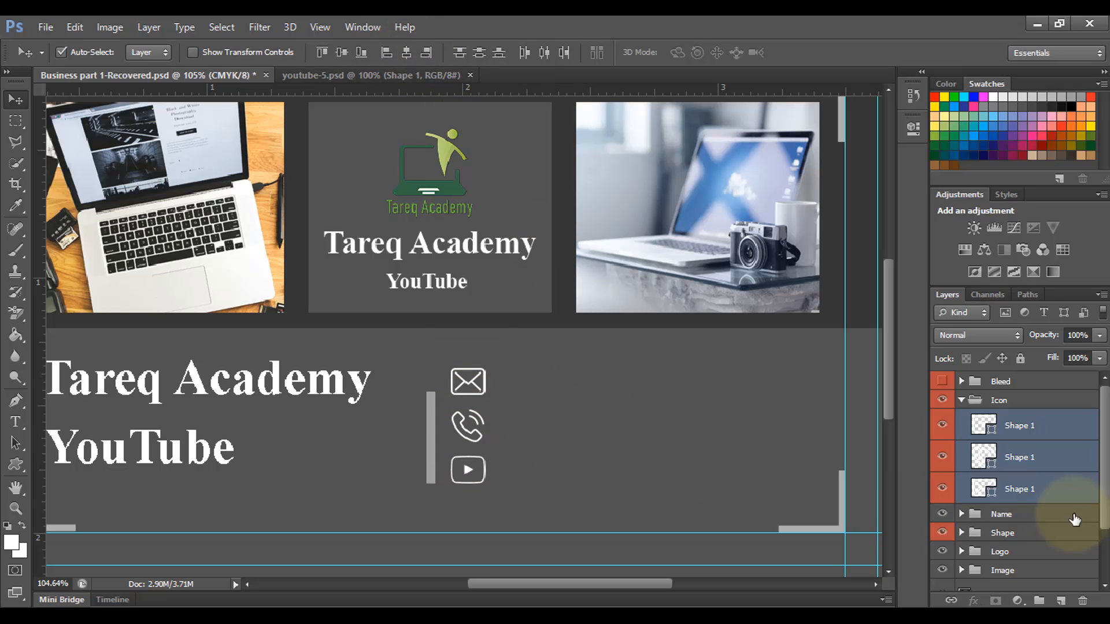
{"action": "scroll", "coordinate": [521, 435], "scroll_direction": "down", "scroll_amount": 2}
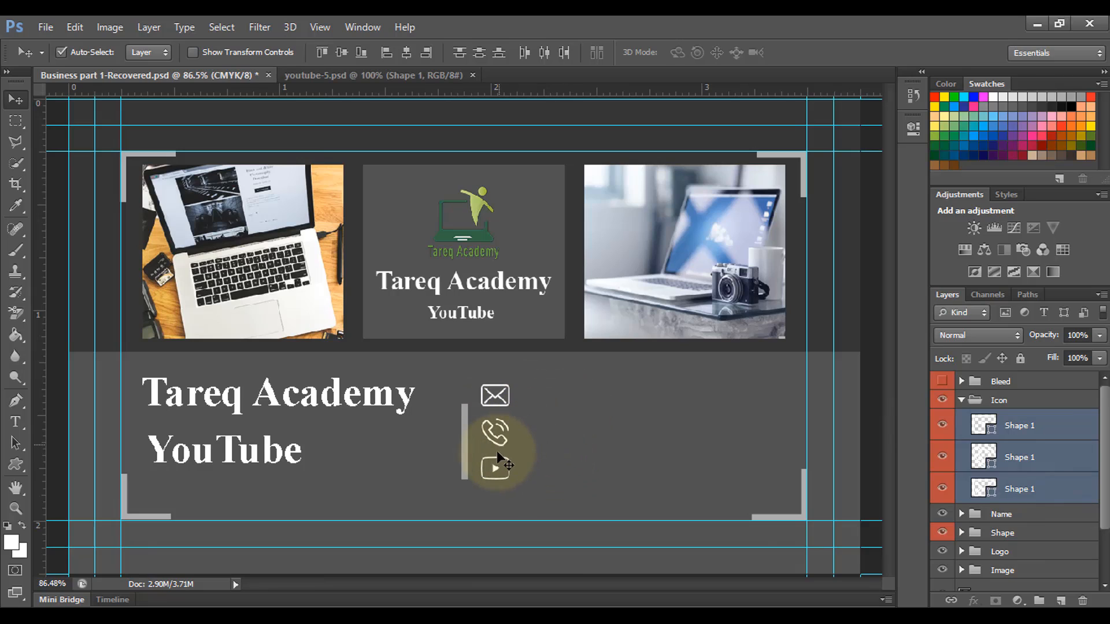
{"action": "left_click_drag", "start_coordinate": [498, 470], "coordinate": [501, 476]}
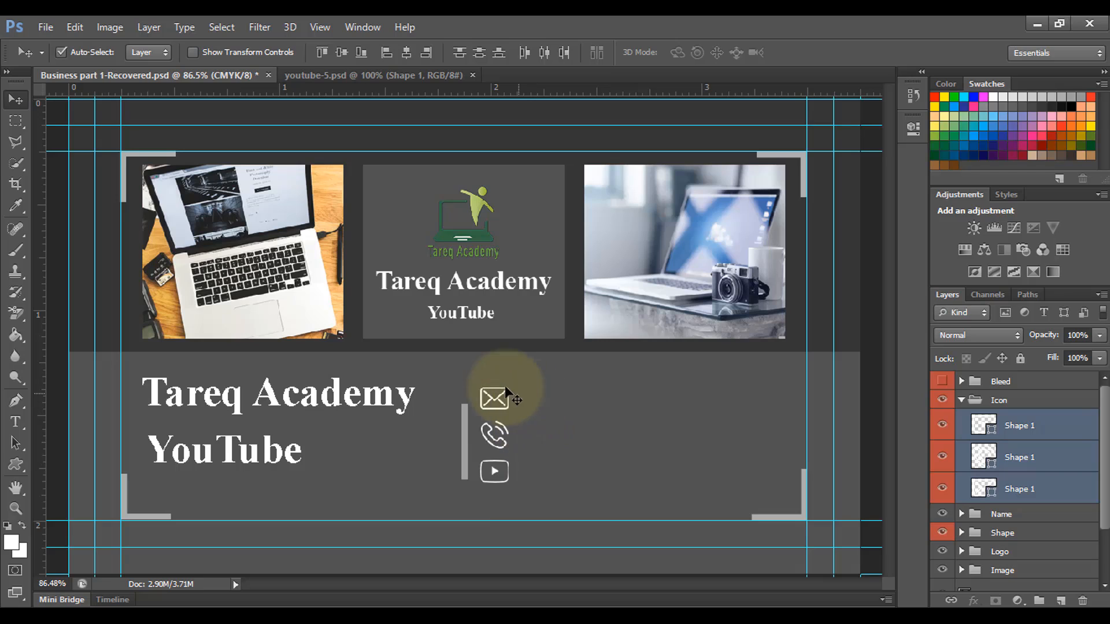
Step: Type the e-mail address as a text line beside the envelope icon
{"action": "left_click", "coordinate": [17, 423]}
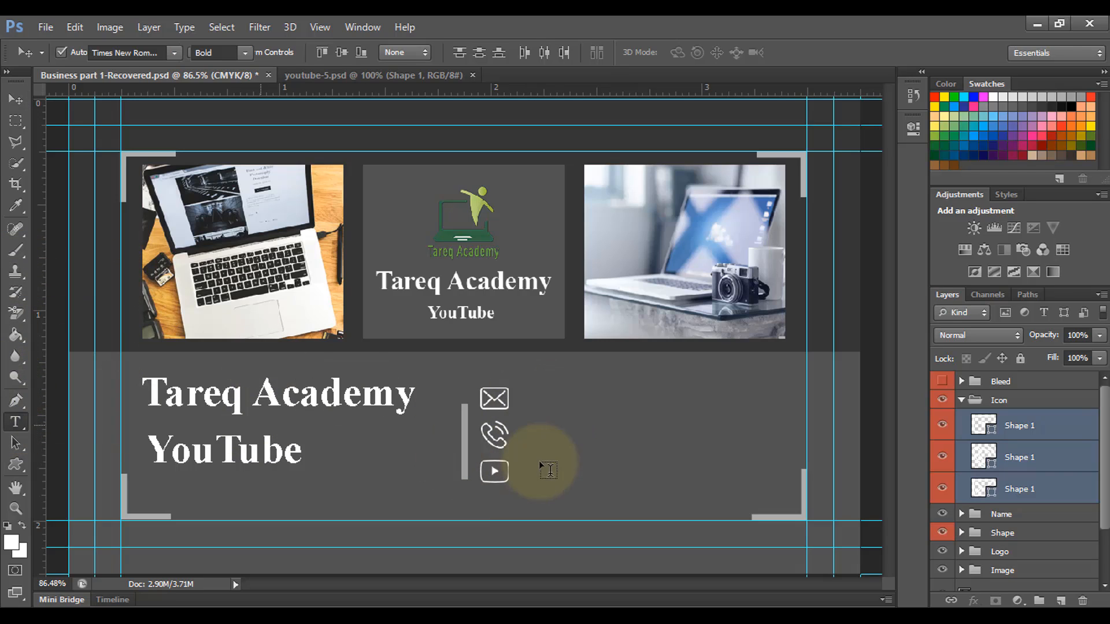
{"action": "left_click", "coordinate": [526, 396]}
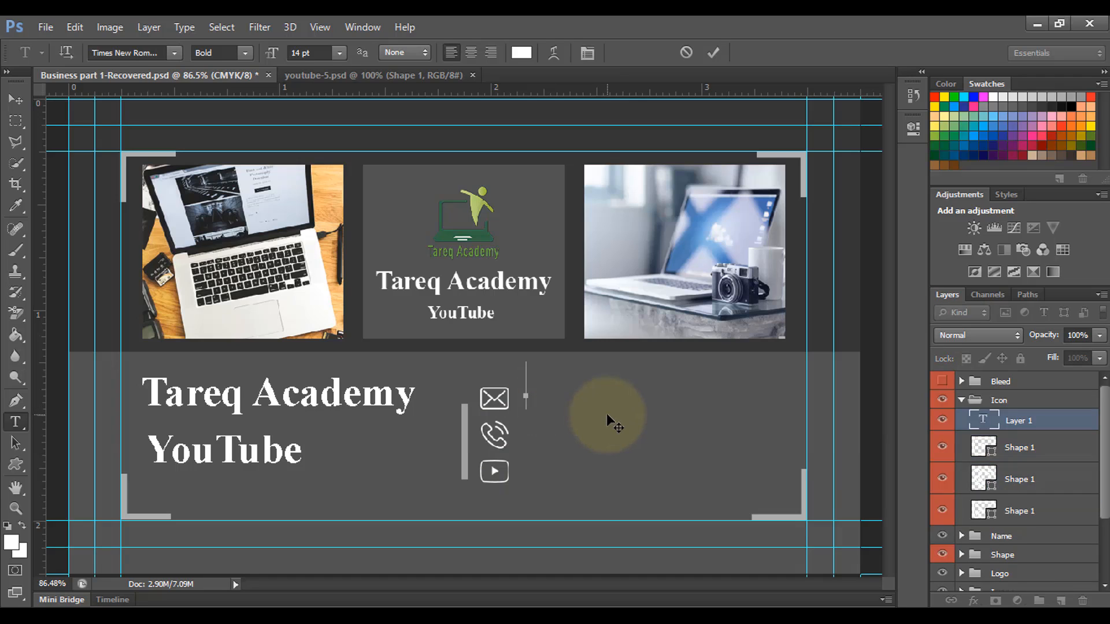
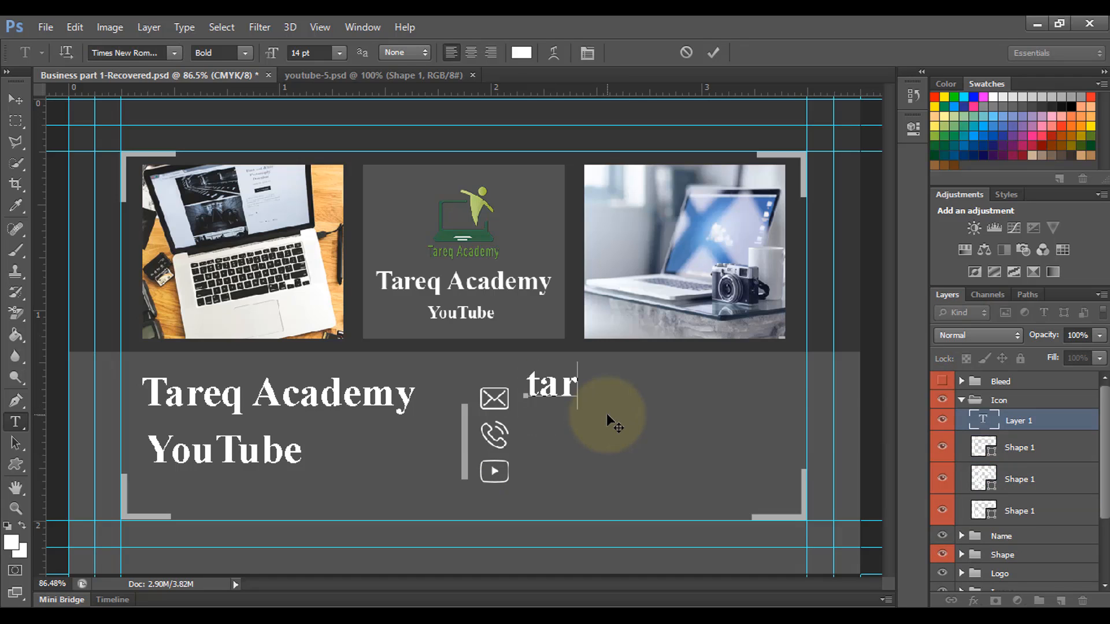
{"action": "scroll", "coordinate": [585, 414], "scroll_direction": "down", "scroll_amount": 4}
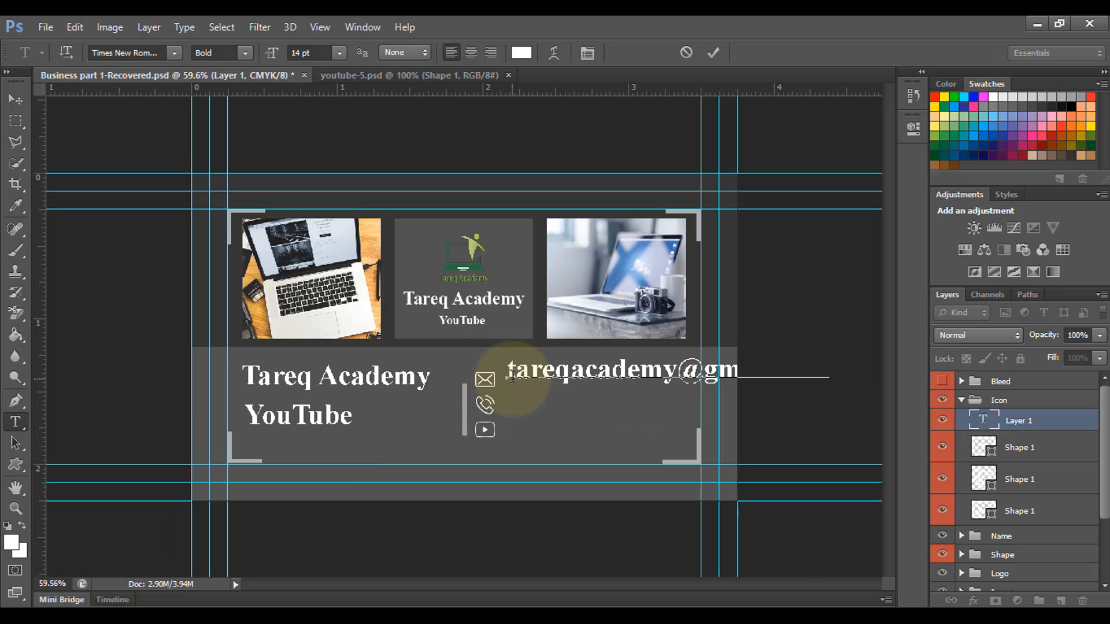
Step: Make the e-mail text 6 pt Regular instead of bold, then nudge it slightly left and down
{"action": "key", "text": "ctrl+a"}
{"action": "left_click", "coordinate": [340, 53]}
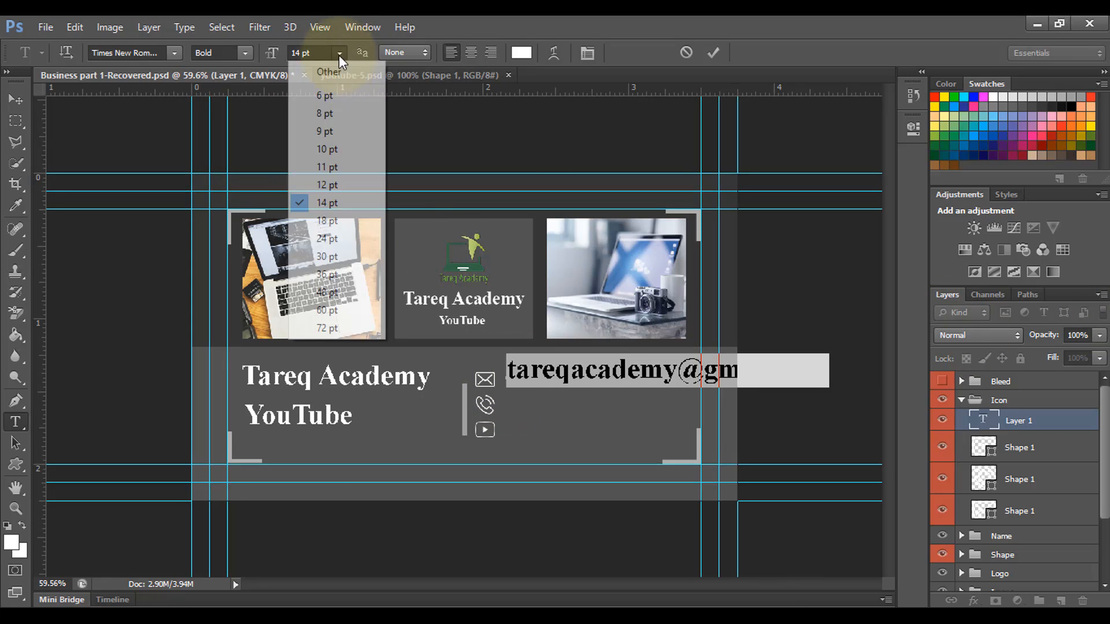
{"action": "left_click", "coordinate": [308, 95]}
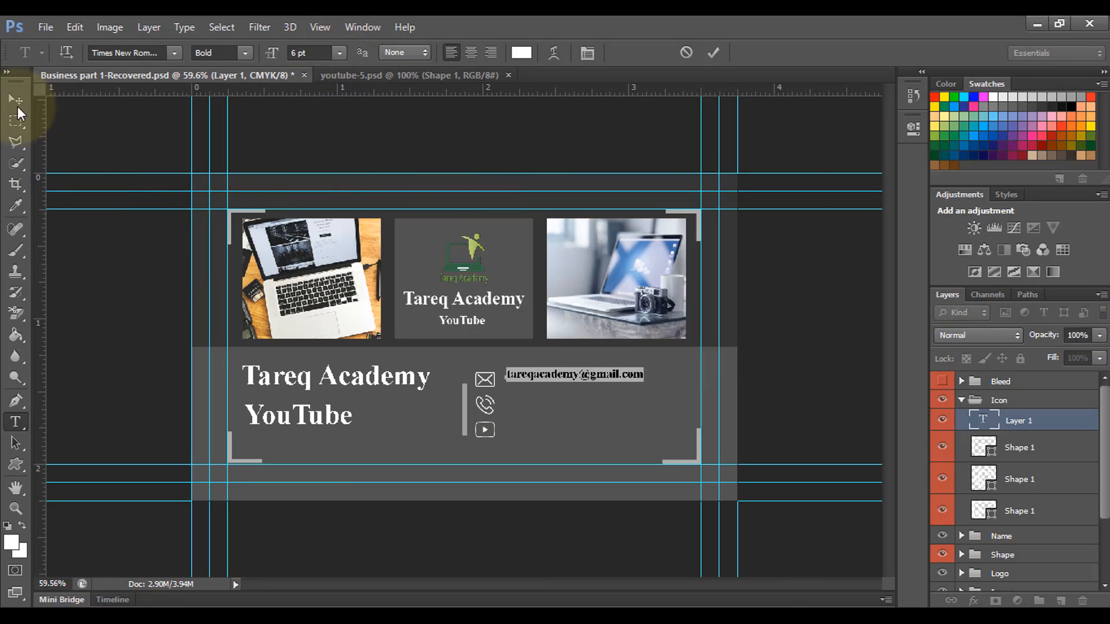
{"action": "left_click", "coordinate": [245, 53]}
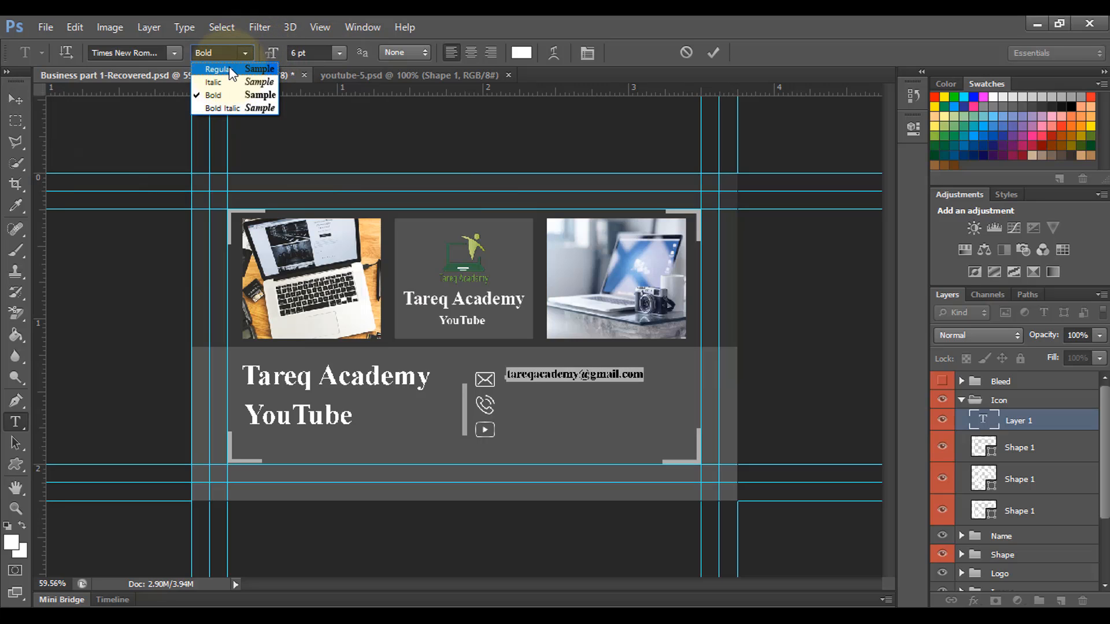
{"action": "left_click", "coordinate": [217, 69]}
{"action": "left_click", "coordinate": [15, 100]}
{"action": "scroll", "coordinate": [462, 386], "scroll_direction": "up", "scroll_amount": 5}
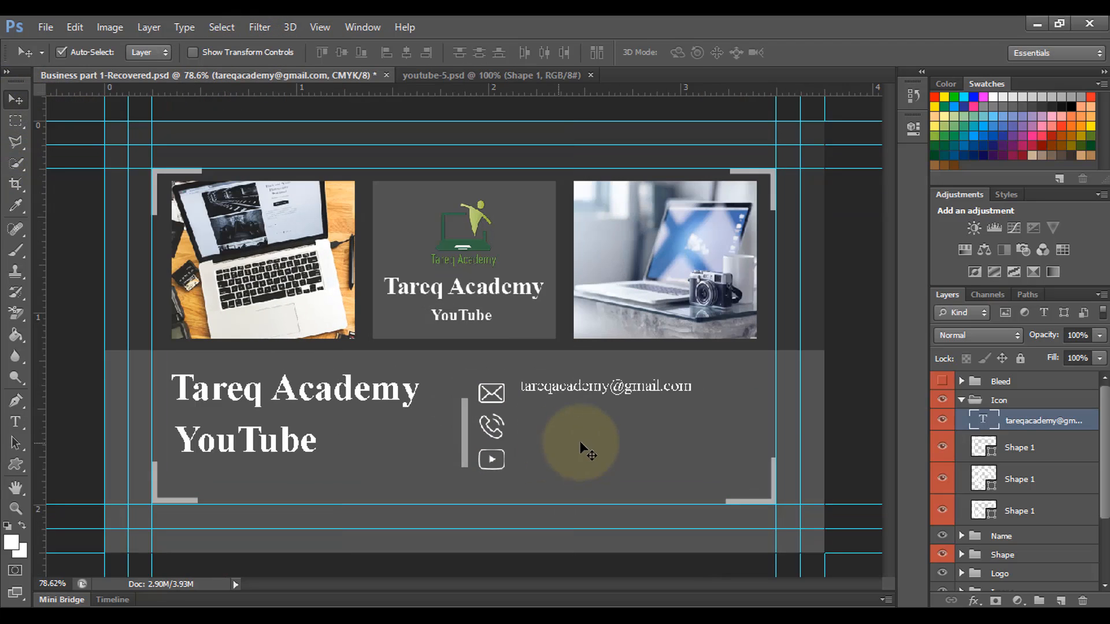
{"action": "left_click_drag", "start_coordinate": [575, 393], "coordinate": [584, 436]}
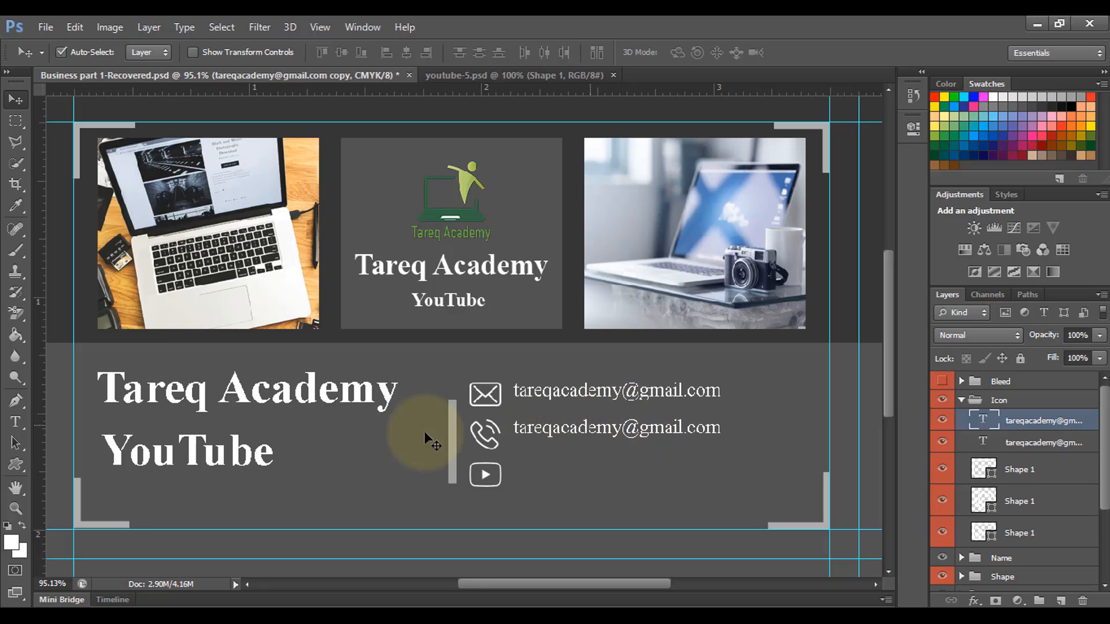
Step: Copy the contact line down beside the YouTube icon
{"action": "left_click", "coordinate": [16, 428]}
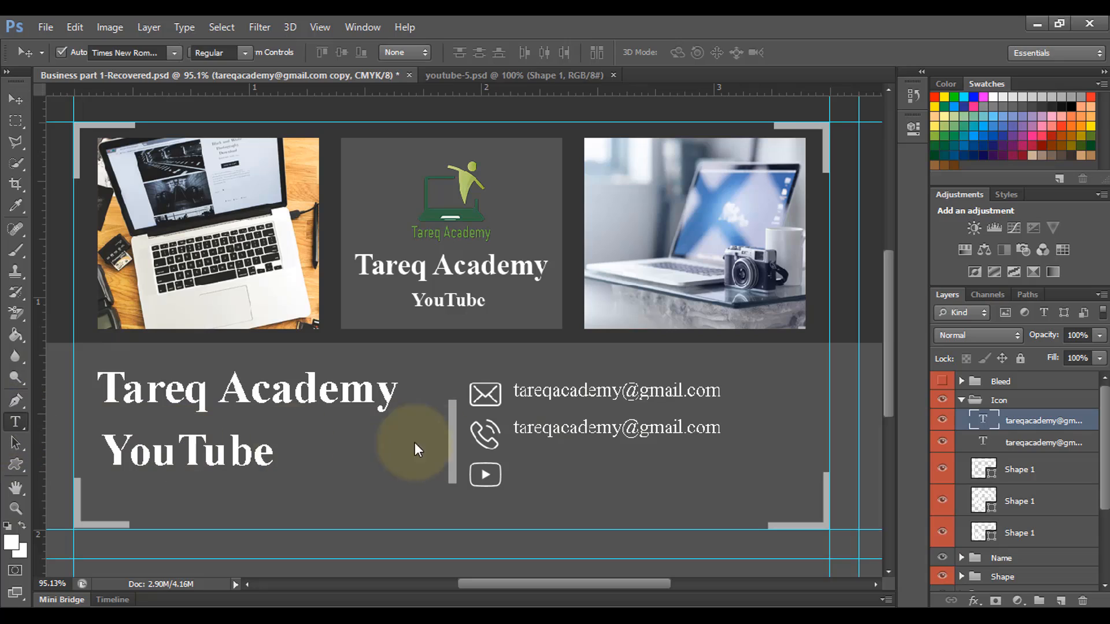
{"action": "left_click_drag", "start_coordinate": [514, 428], "coordinate": [774, 428]}
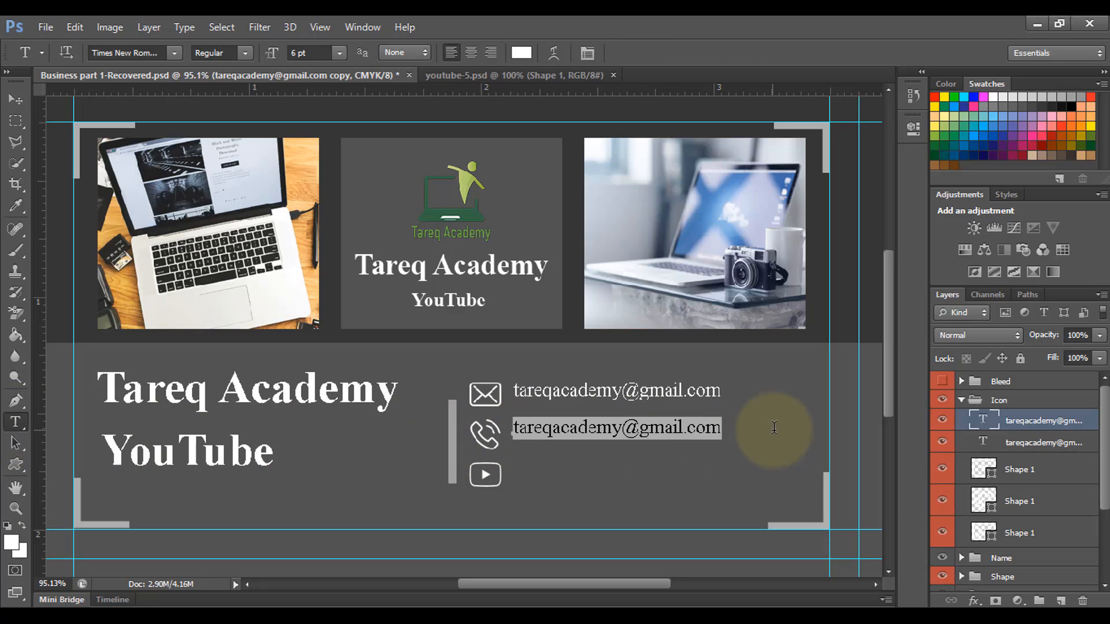
{"action": "left_click", "coordinate": [668, 429]}
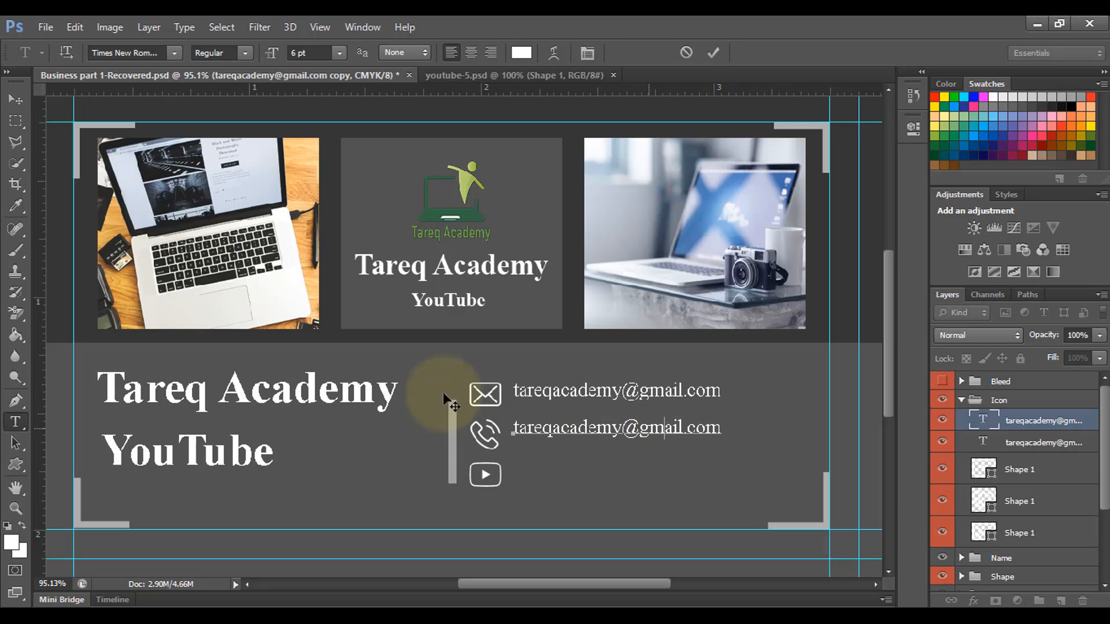
{"action": "left_click", "coordinate": [16, 101]}
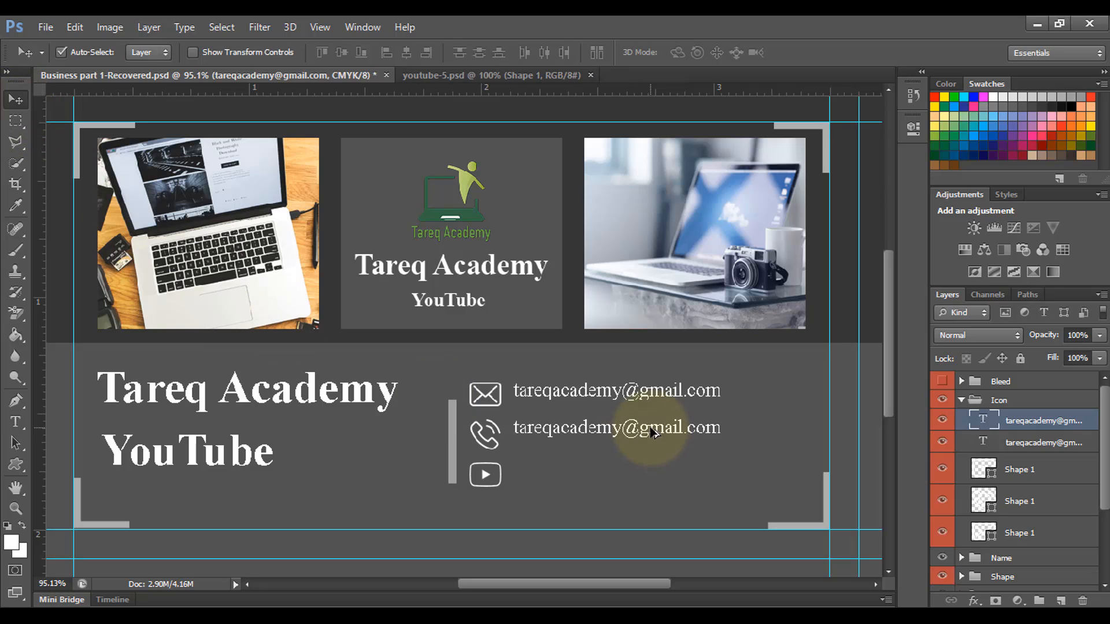
{"action": "left_click_drag", "start_coordinate": [652, 433], "coordinate": [652, 474]}
Step: Replace the middle contact line's text with the phone number
{"action": "left_click", "coordinate": [582, 424]}
{"action": "left_click", "coordinate": [16, 422]}
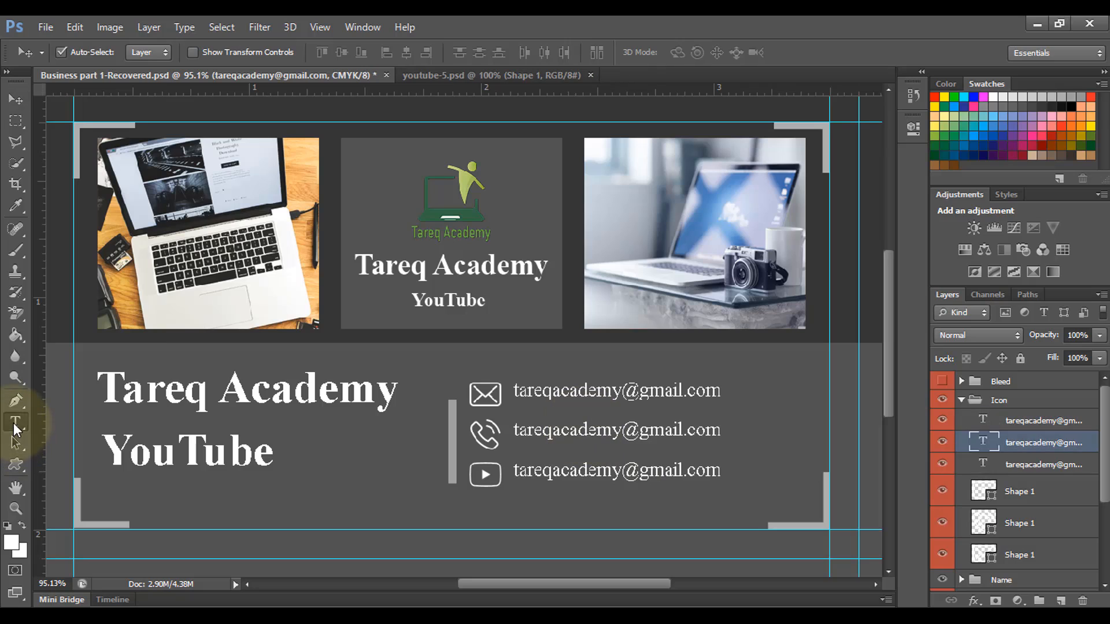
{"action": "left_click_drag", "start_coordinate": [513, 429], "coordinate": [873, 441]}
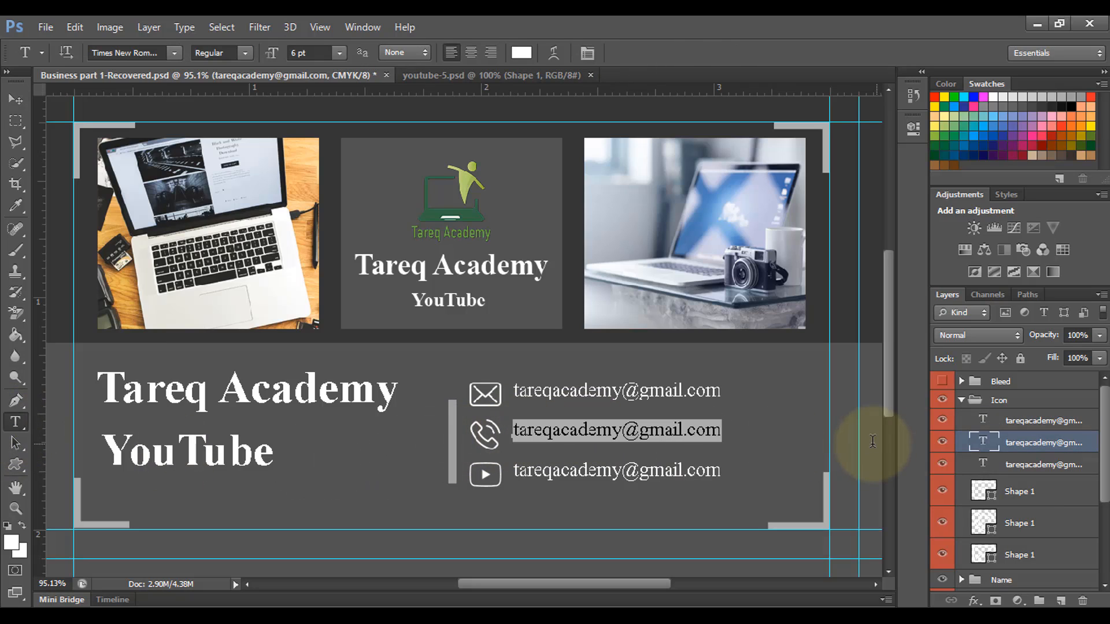
{"action": "type", "text": "0176"}
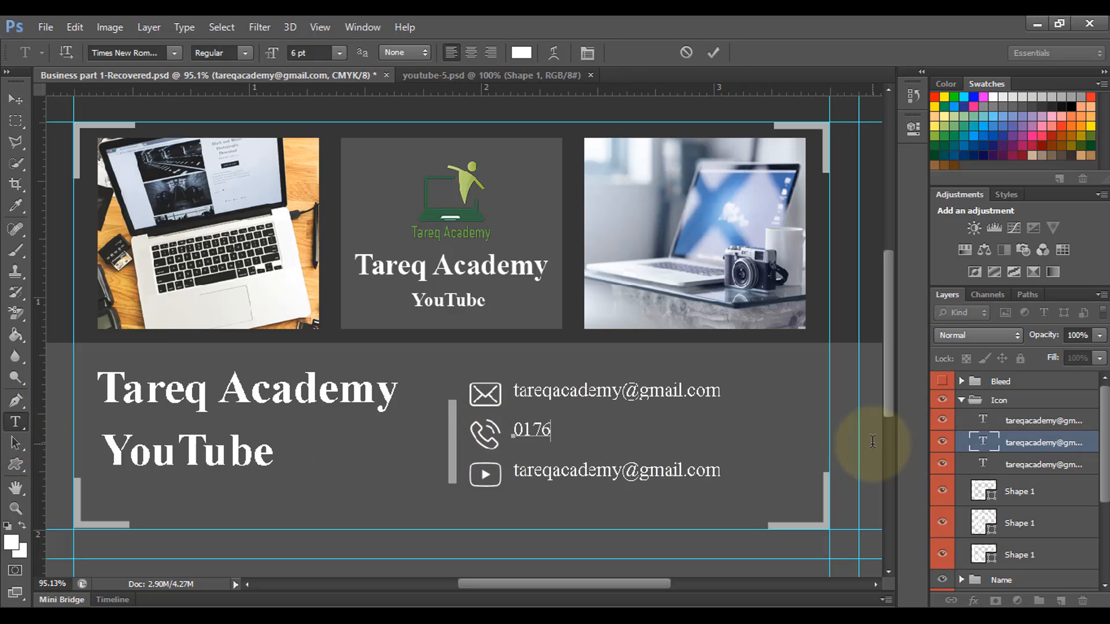
{"action": "type", "text": "7xxxxxxxxx"}
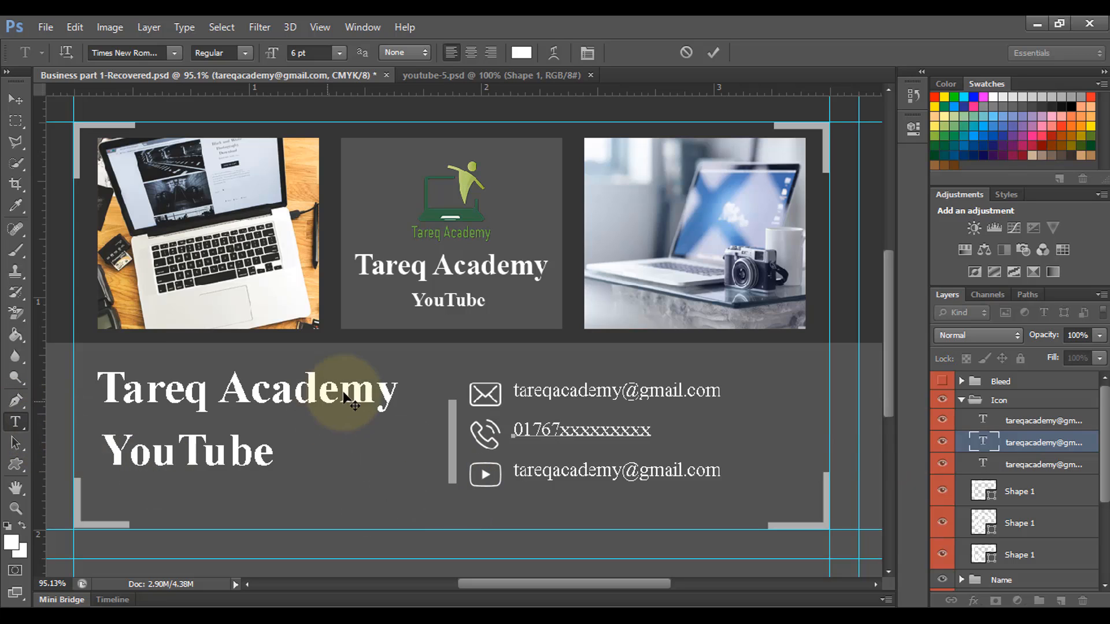
{"action": "left_click", "coordinate": [29, 99]}
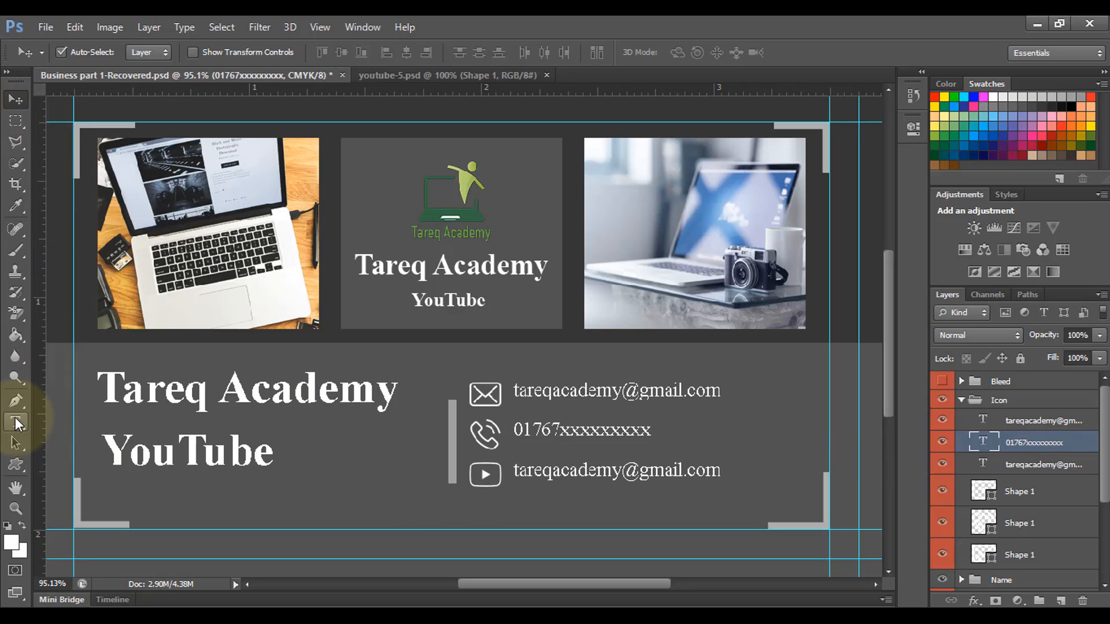
{"action": "left_click", "coordinate": [15, 423]}
{"action": "left_click_drag", "start_coordinate": [623, 471], "coordinate": [760, 476]}
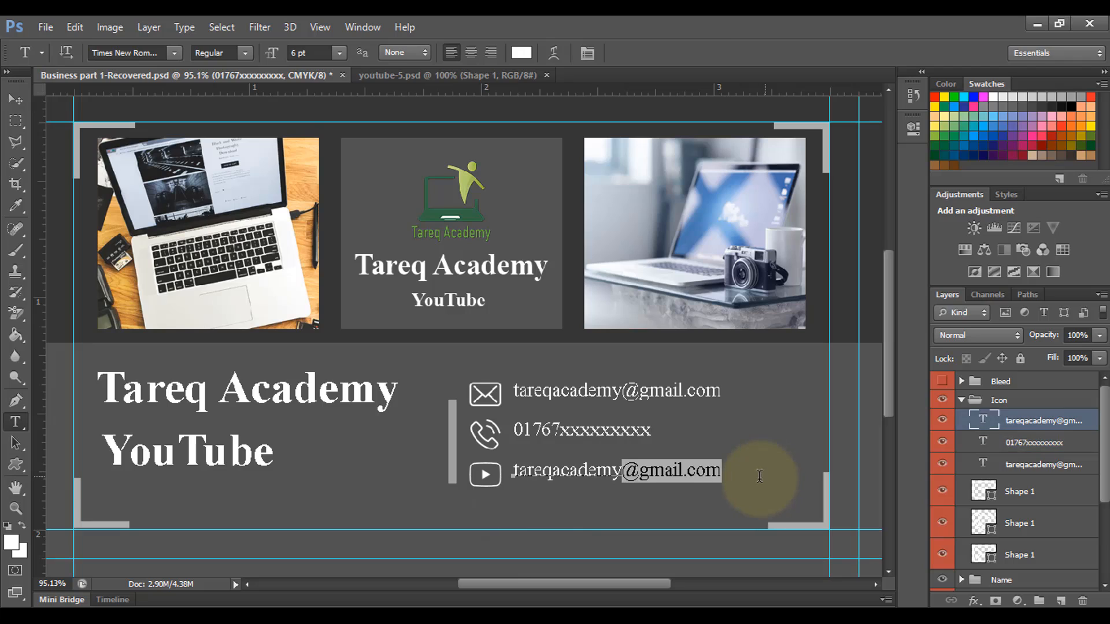
{"action": "key", "text": "BackSpace"}
{"action": "left_click", "coordinate": [519, 470]}
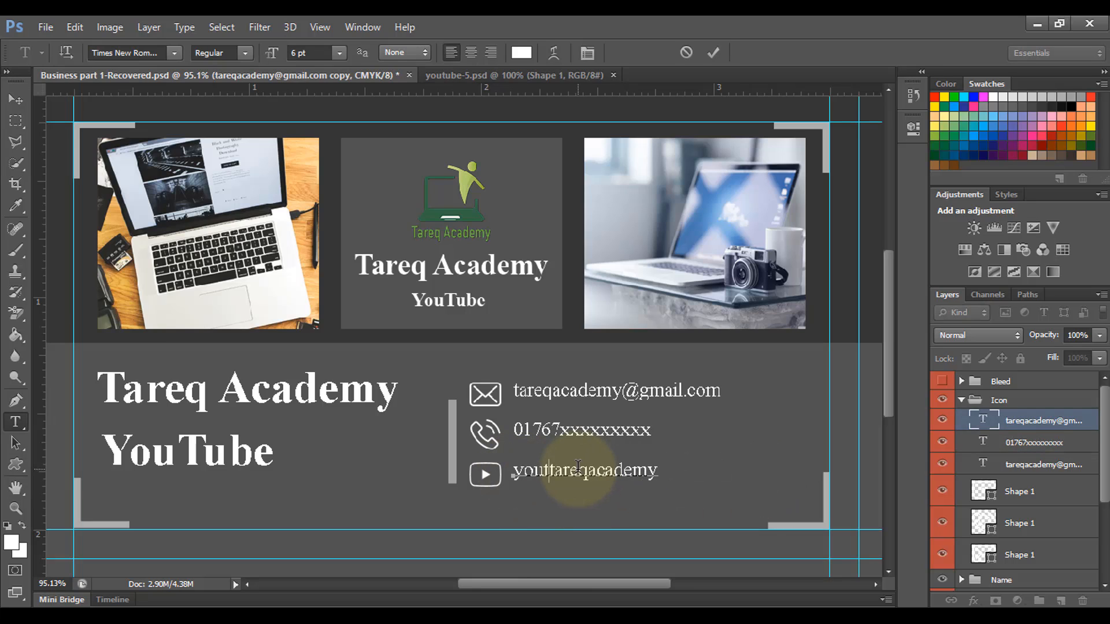
{"action": "type", "text": "youtube.com/"}
{"action": "key", "text": "End"}
{"action": "type", "text": "videos"}
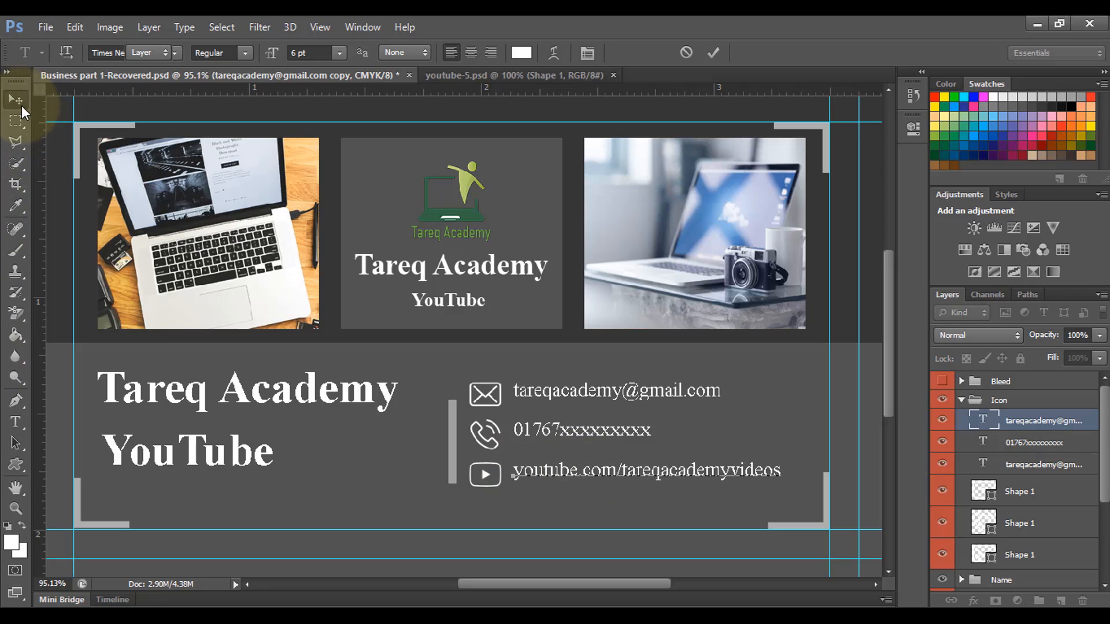
{"action": "left_click", "coordinate": [22, 106]}
{"action": "scroll", "coordinate": [630, 469], "scroll_direction": "down", "scroll_amount": 4}
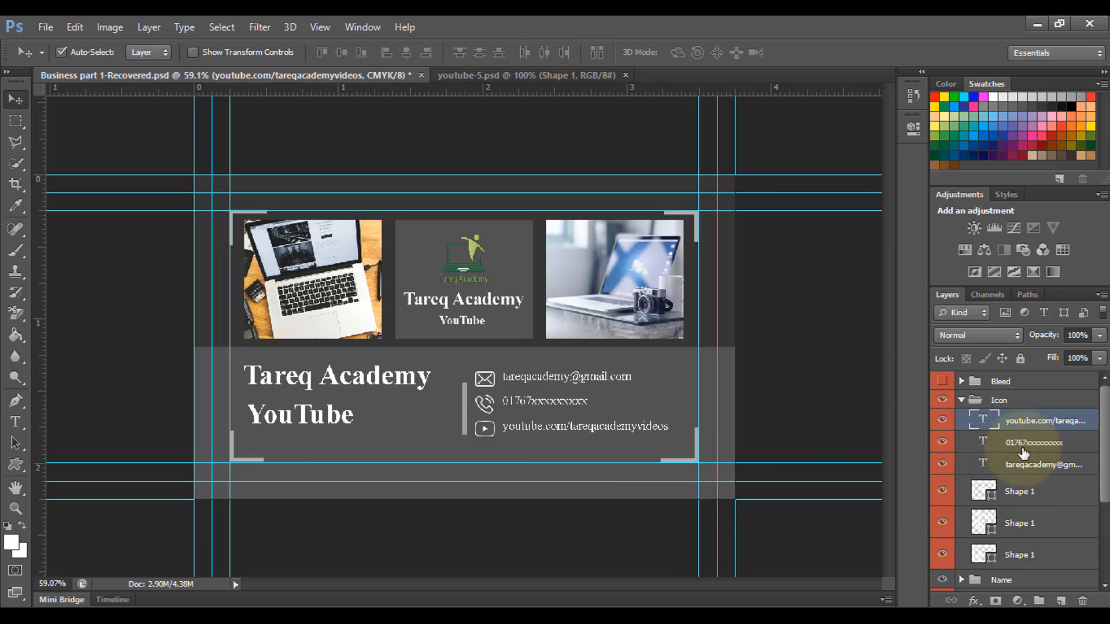
Step: Collapse the Icon and Logo layer groups and hide the guides with Ctrl+;
{"action": "left_click", "coordinate": [962, 400]}
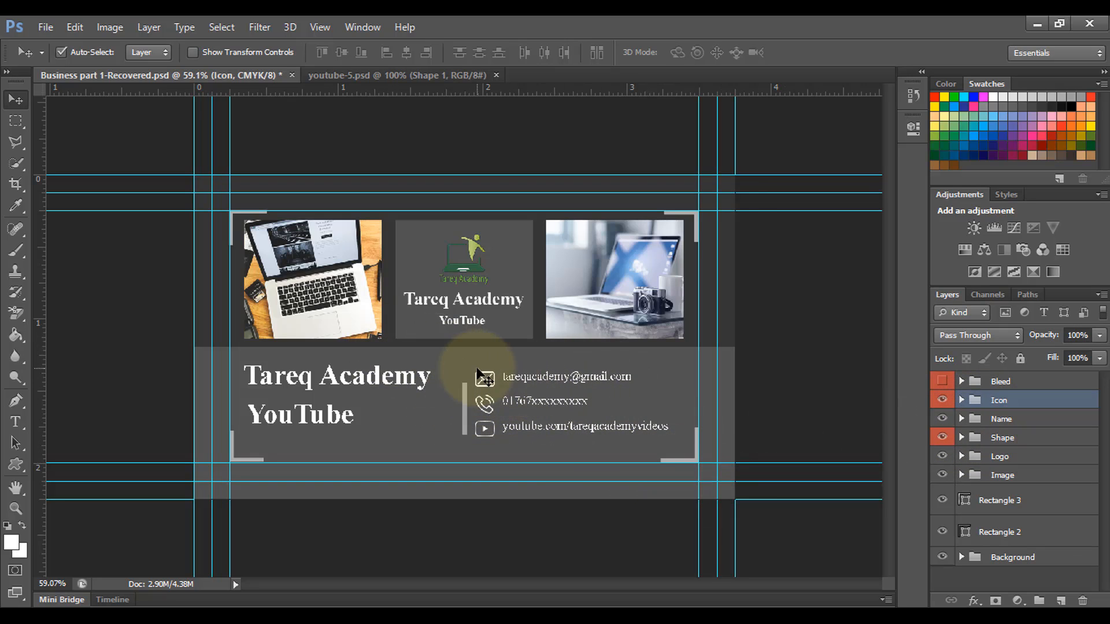
{"action": "scroll", "coordinate": [613, 417], "scroll_direction": "up", "scroll_amount": 2}
{"action": "scroll", "coordinate": [609, 415], "scroll_direction": "up", "scroll_amount": 1}
{"action": "scroll", "coordinate": [609, 419], "scroll_direction": "down", "scroll_amount": 2}
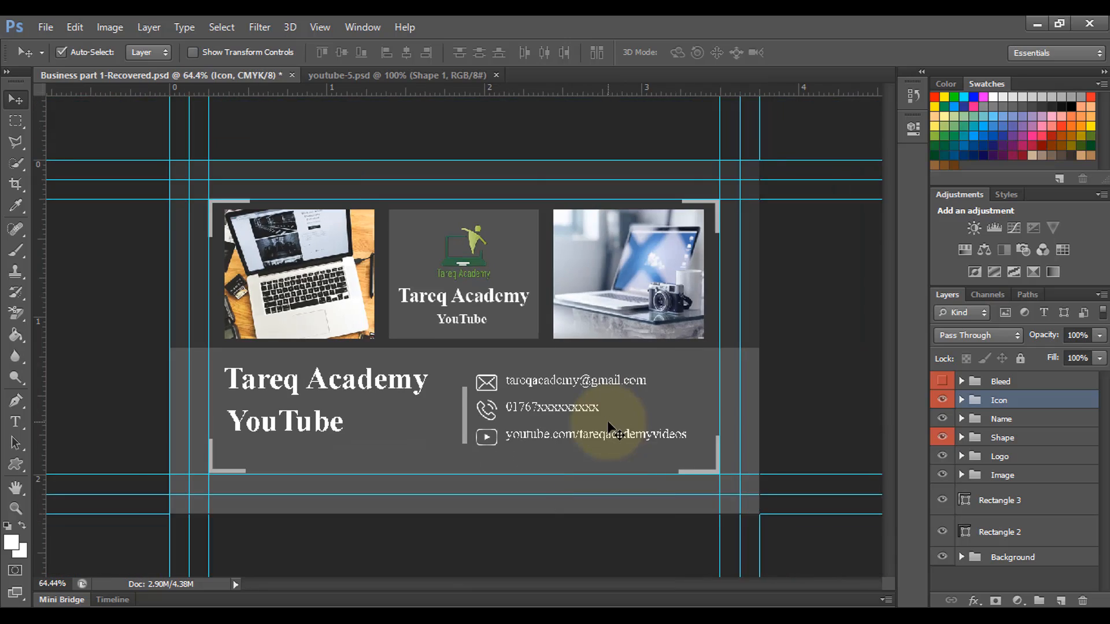
{"action": "scroll", "coordinate": [607, 427], "scroll_direction": "up", "scroll_amount": 1}
{"action": "scroll", "coordinate": [607, 428], "scroll_direction": "down", "scroll_amount": 1}
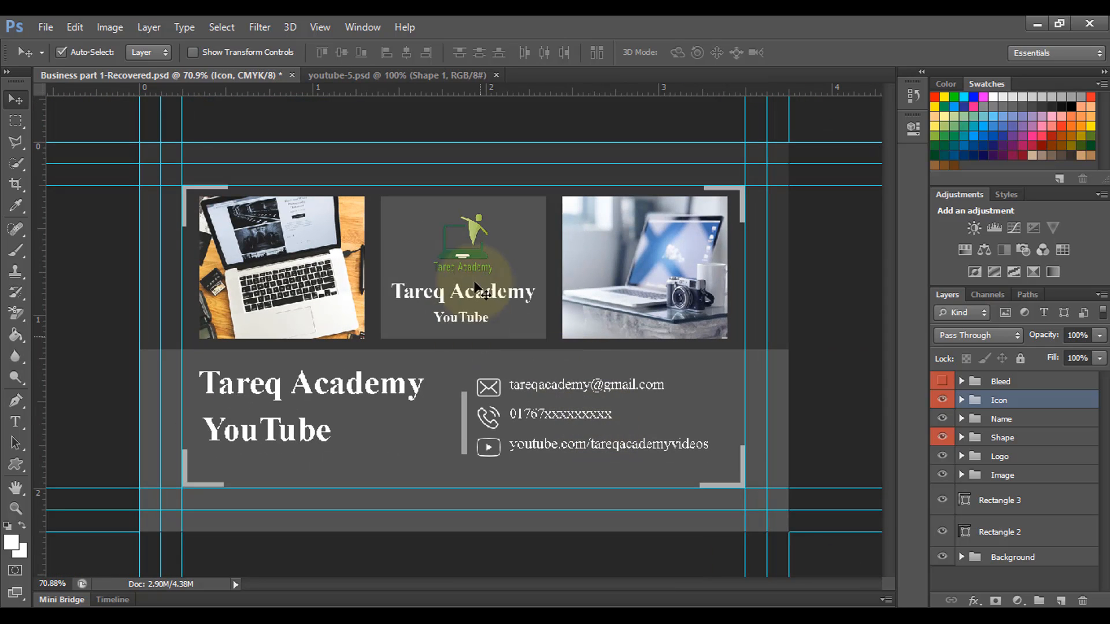
{"action": "left_click", "coordinate": [472, 256]}
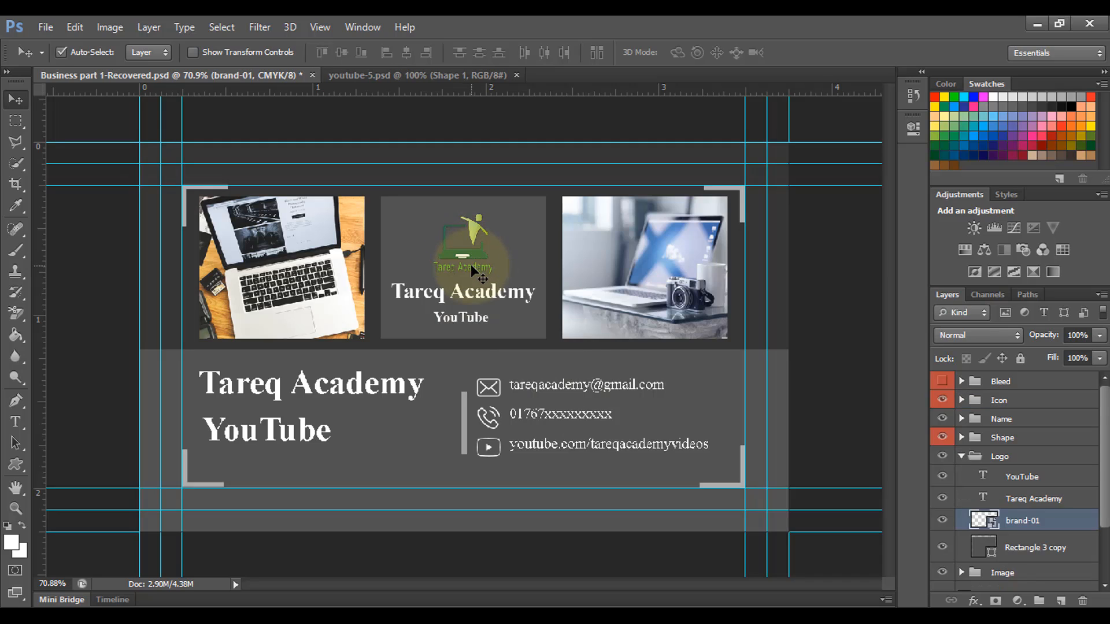
{"action": "left_click", "coordinate": [960, 457]}
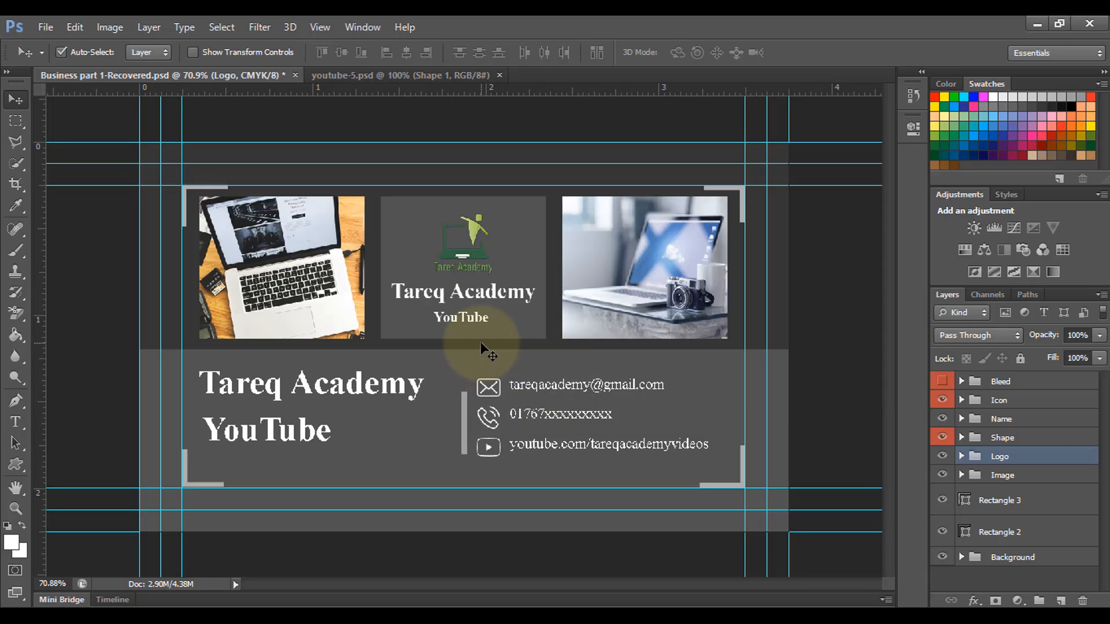
{"action": "key", "text": "ctrl+semicolon"}
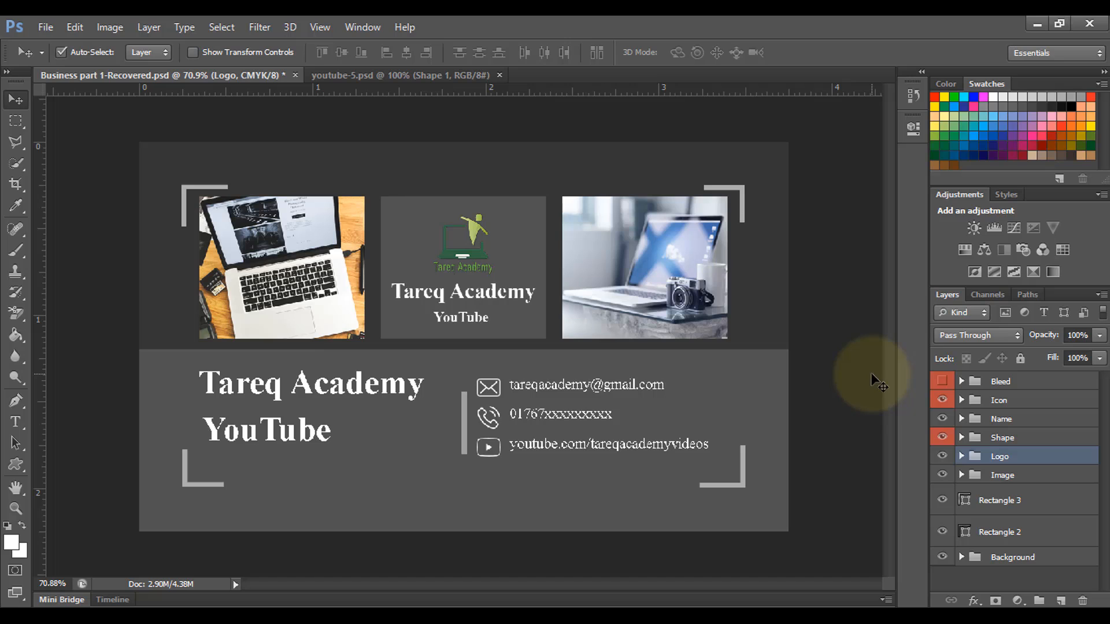
{"action": "left_click", "coordinate": [50, 26]}
Step: Save the card to the Desktop as JPEG named Business part 1-Recovered.jpg
{"action": "left_click", "coordinate": [91, 219]}
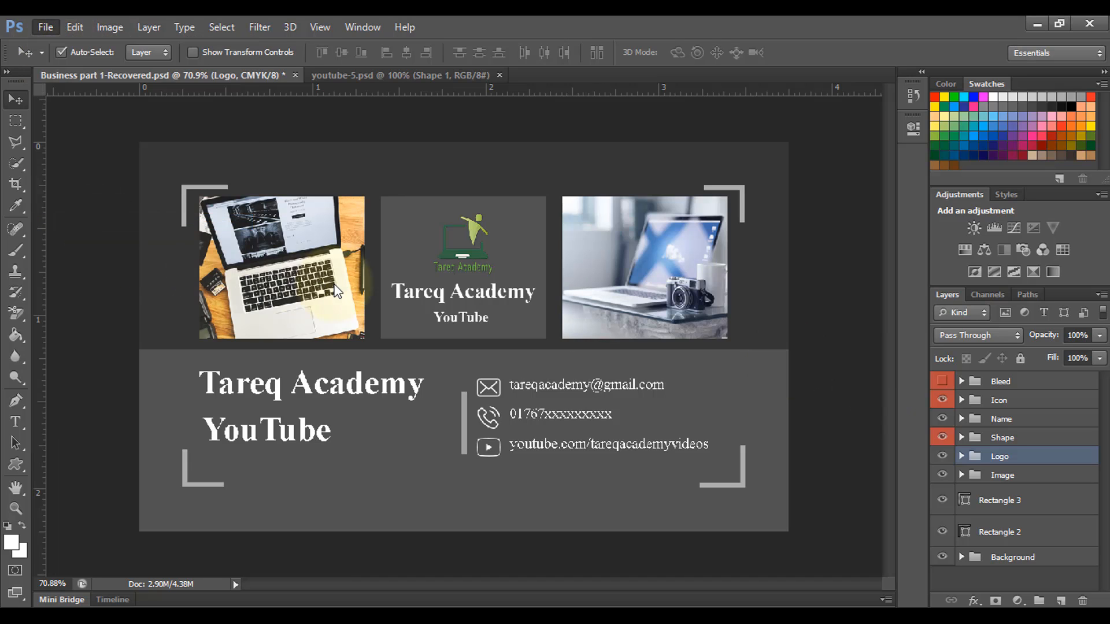
{"action": "left_click", "coordinate": [346, 392]}
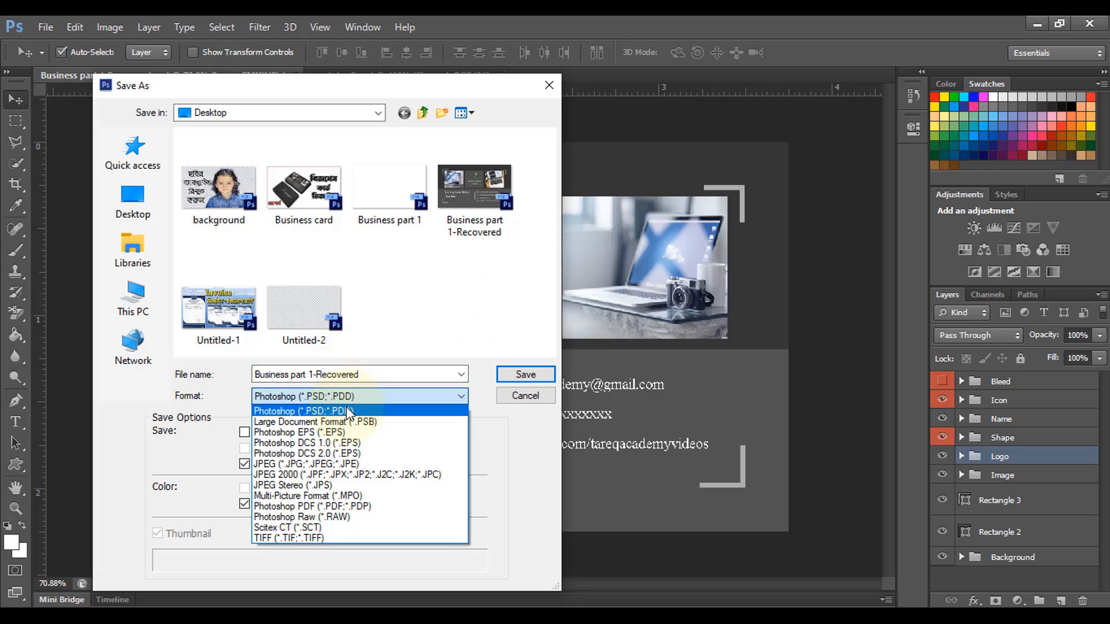
{"action": "left_click", "coordinate": [337, 465]}
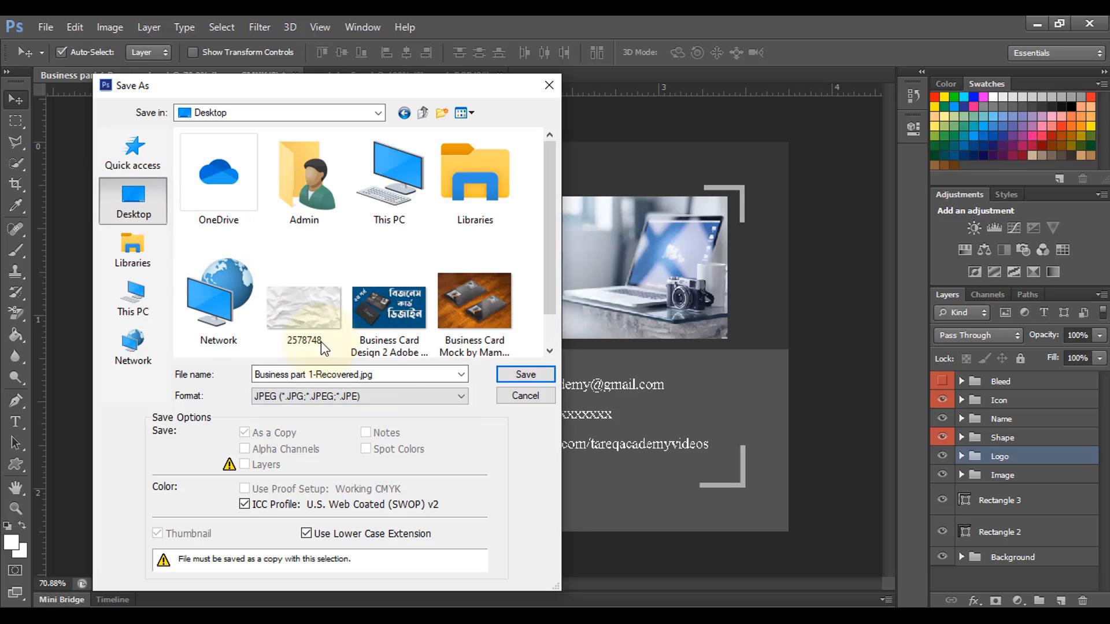
{"action": "left_click", "coordinate": [509, 397]}
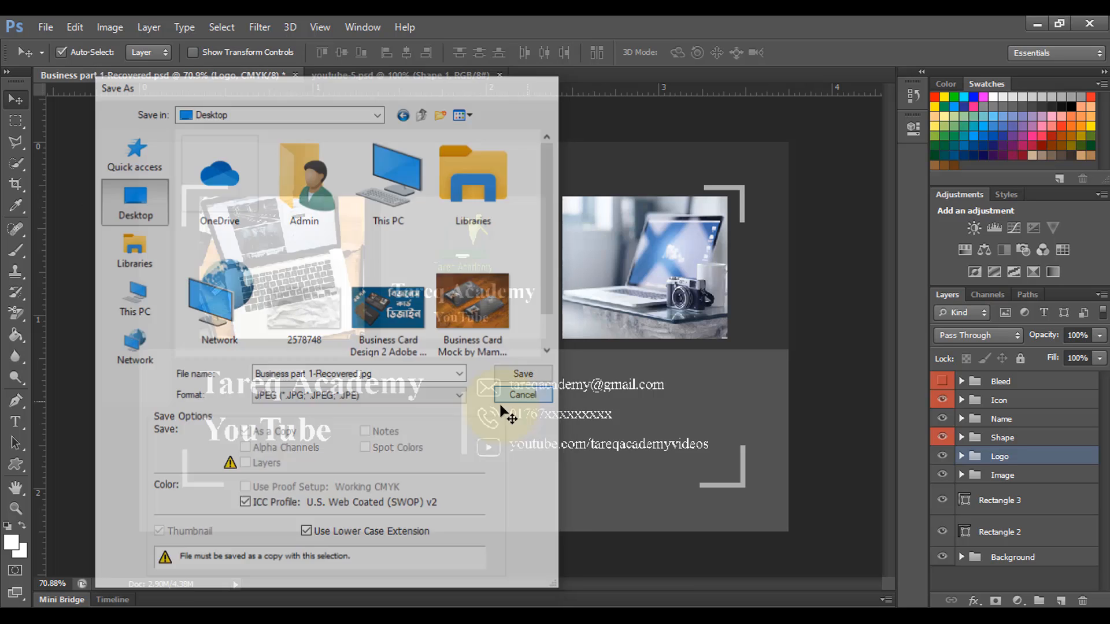